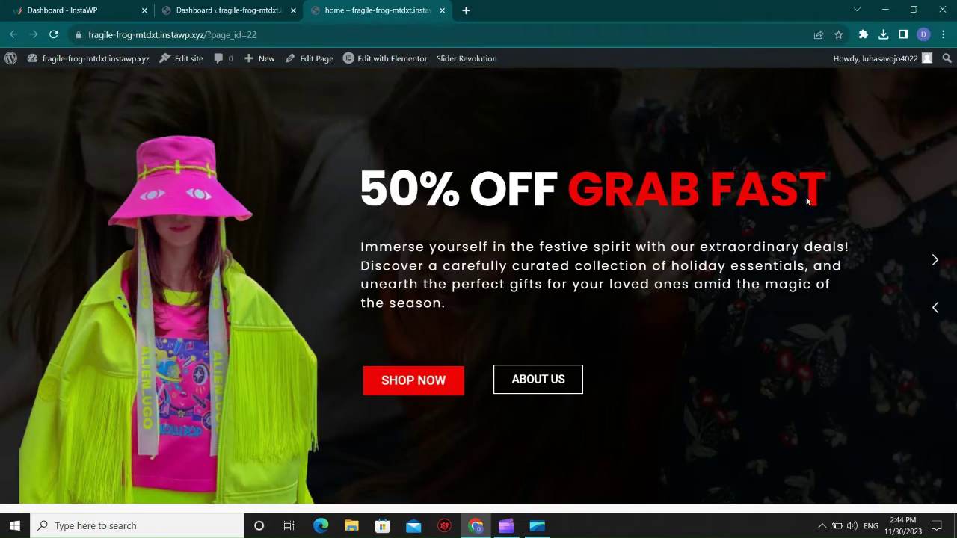
- Page forward and back through the fashion slider on the live home page to examine its slides and animations
left_click(935, 262)
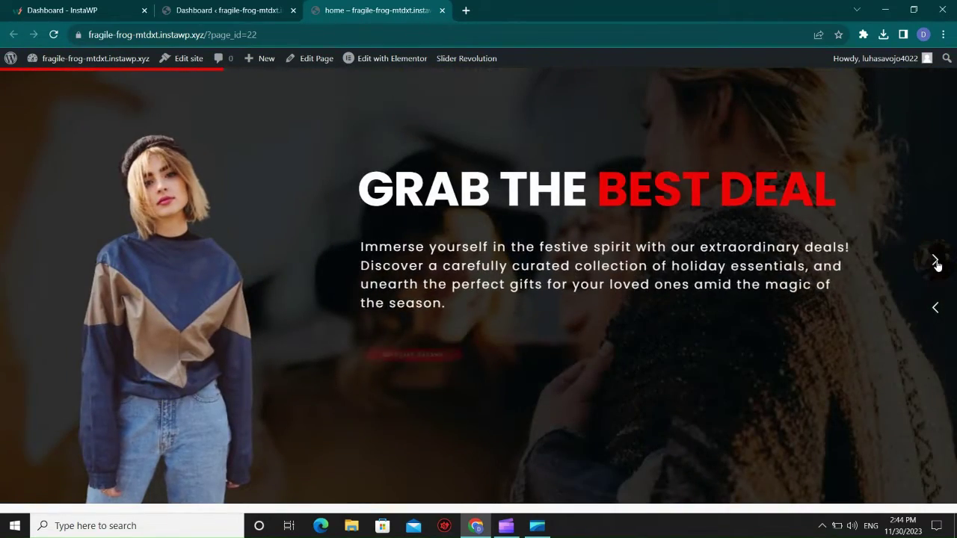
left_click(935, 263)
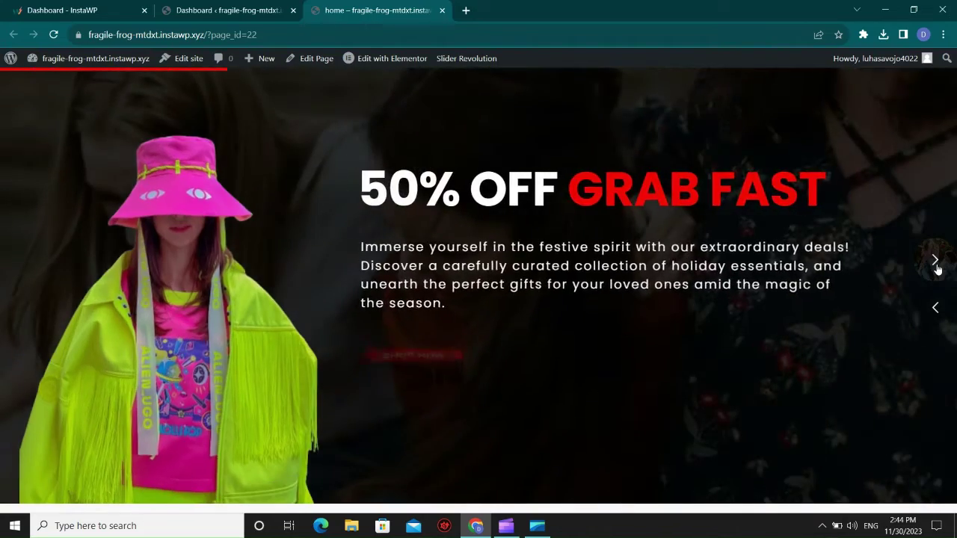
left_click(935, 262)
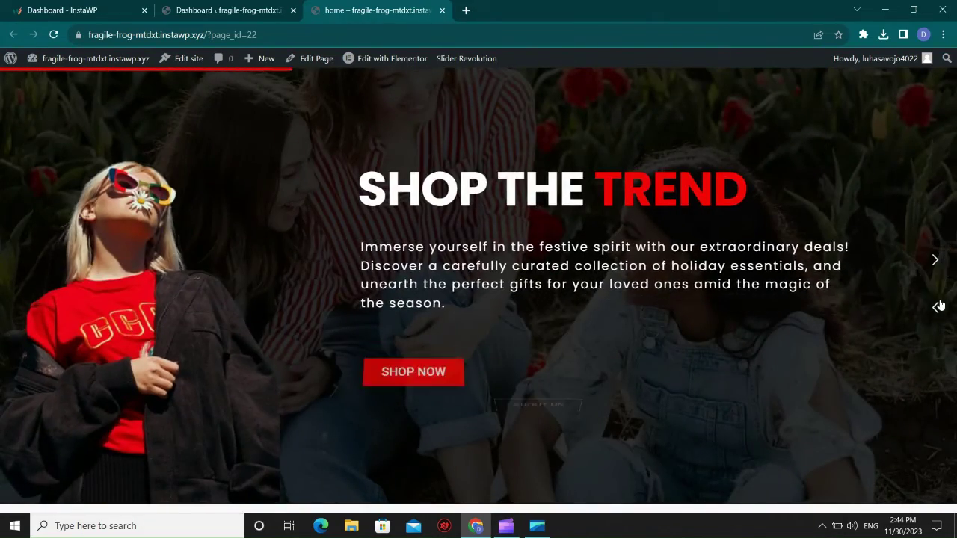
left_click(938, 306)
left_click(938, 307)
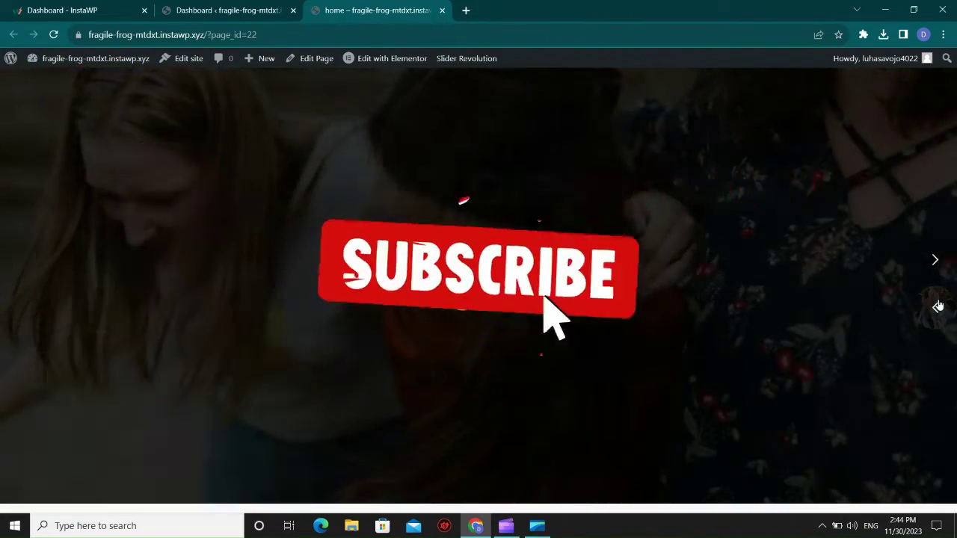
left_click(938, 306)
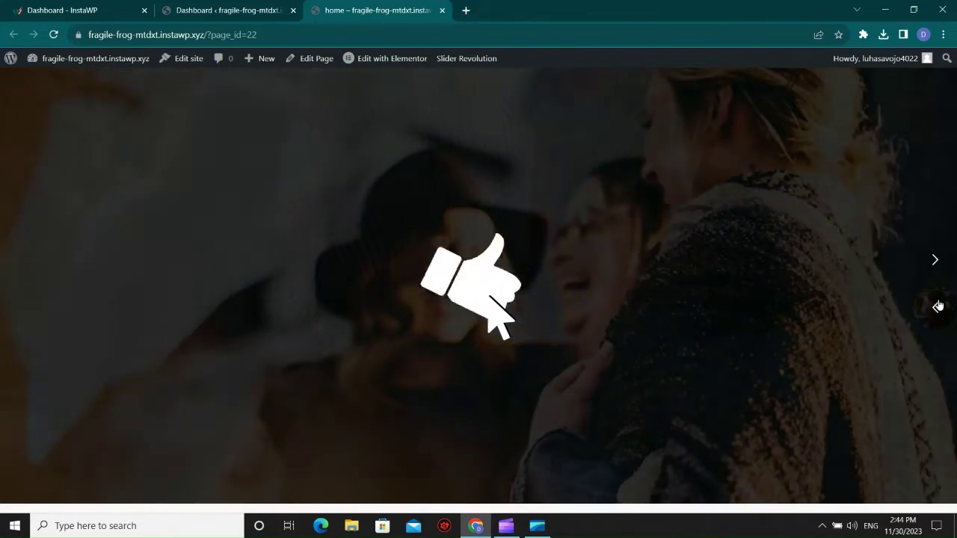
- Open the list of installed plugins in the WordPress dashboard
left_click(225, 10)
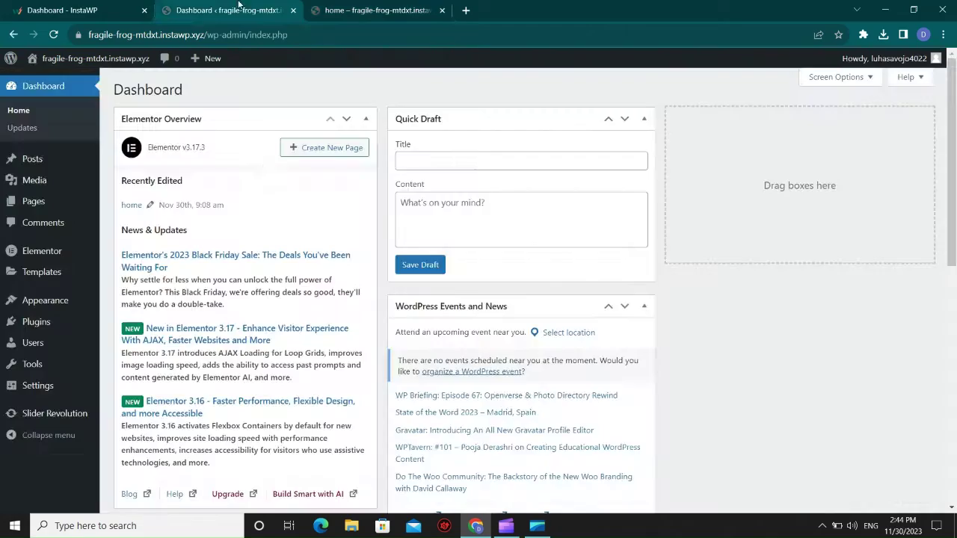
left_click(45, 256)
mouse_move(25, 319)
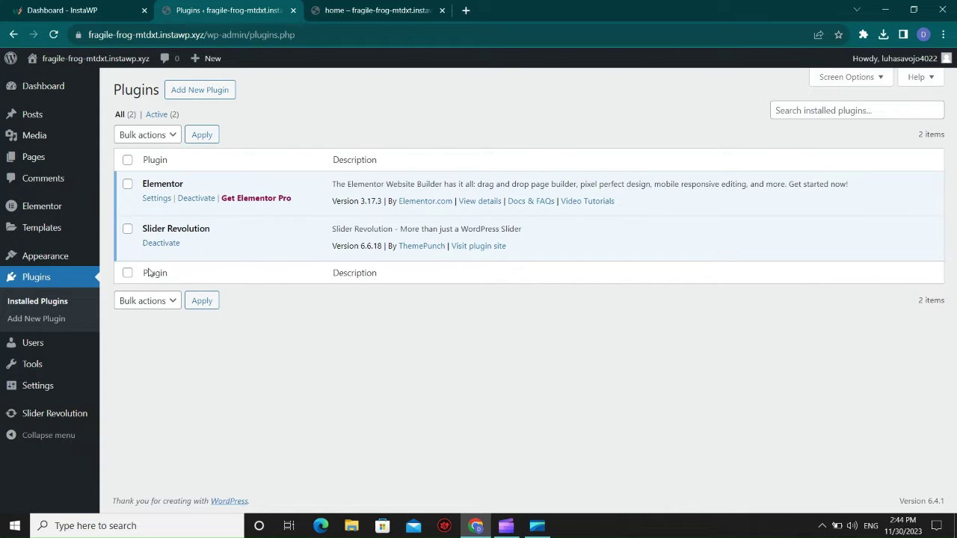
- Open the Slider Revolution overview in a separate browser tab and switch to it
mouse_move(47, 423)
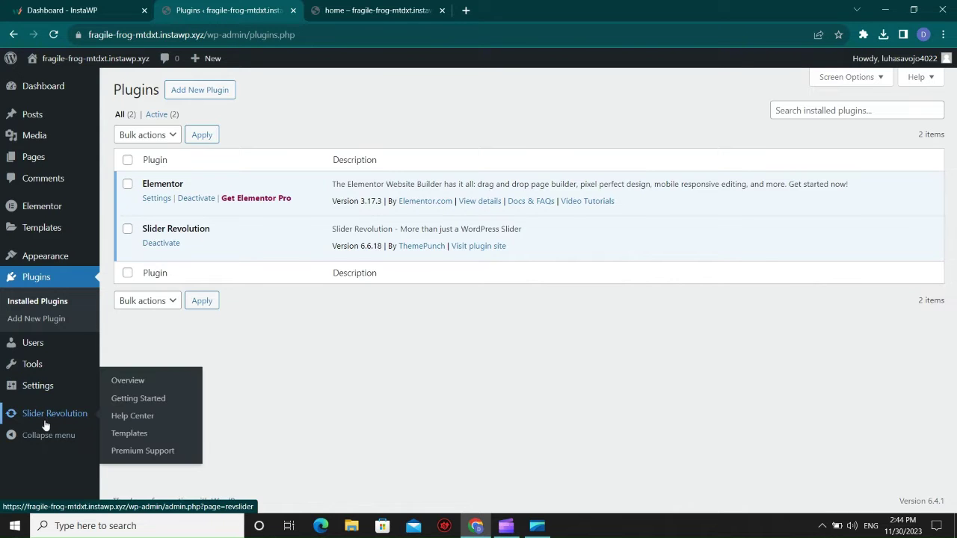
right_click(137, 384)
left_click(160, 393)
left_click(336, 10)
left_click(479, 7)
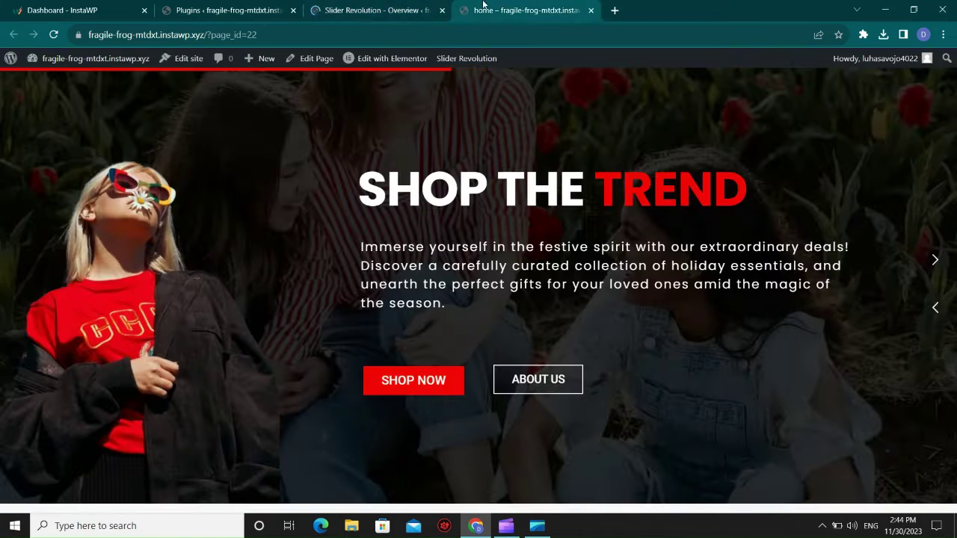
left_click(451, 6)
left_click(473, 6)
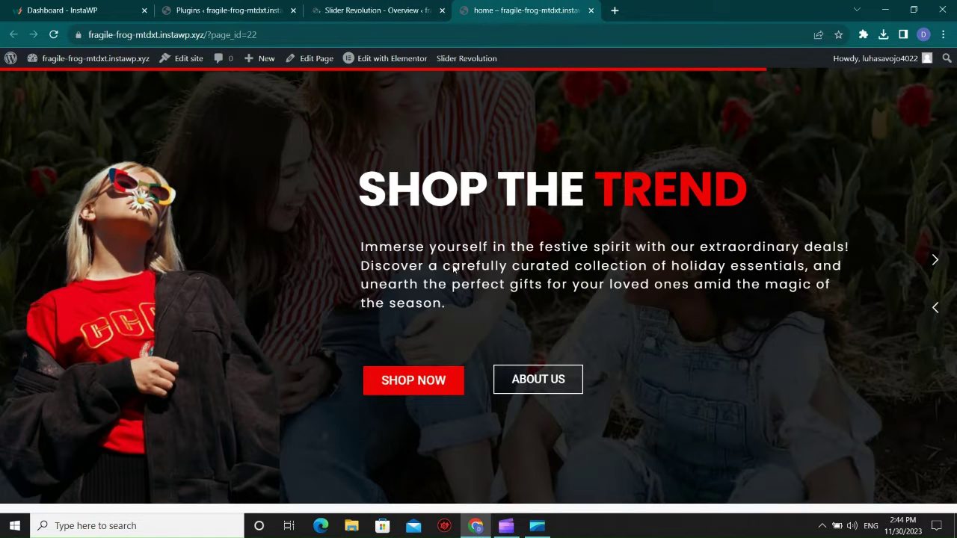
left_click(402, 6)
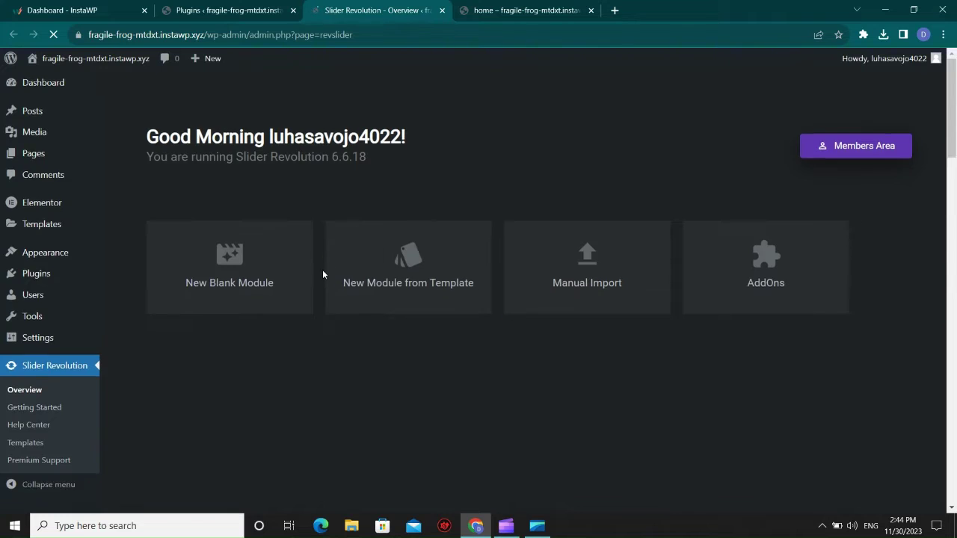
- Create a new blank module in Slider Revolution
scroll(322, 273, "down", 2)
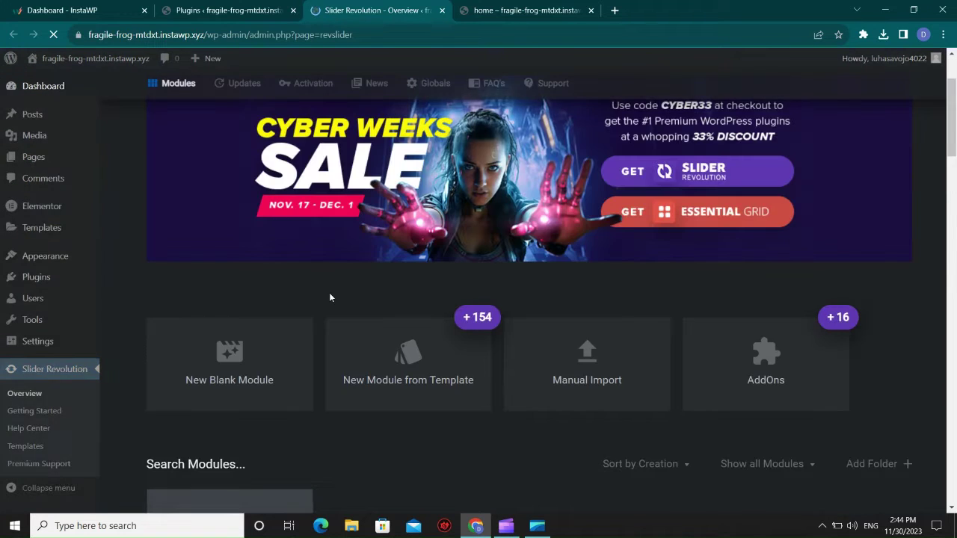
scroll(326, 287, "down", 3)
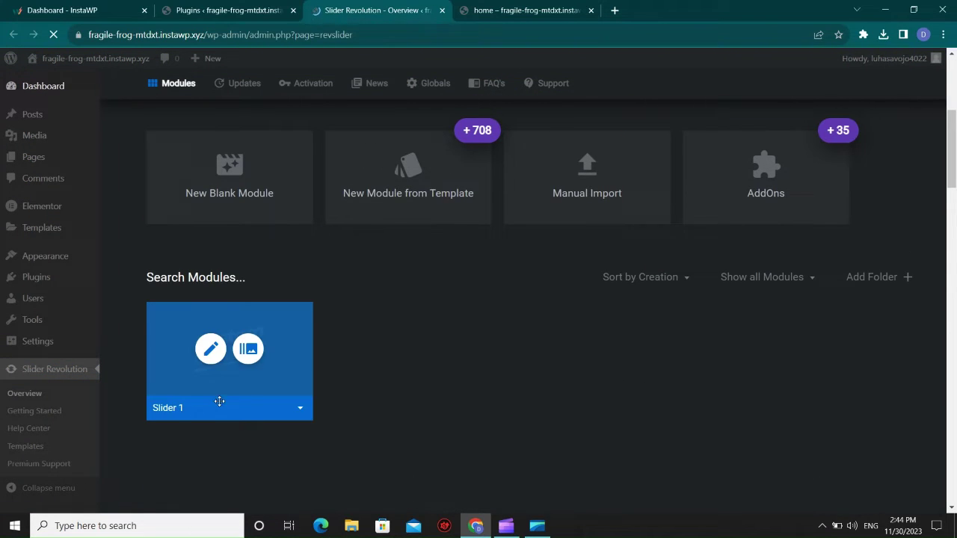
scroll(261, 353, "up", 2)
left_click(269, 335)
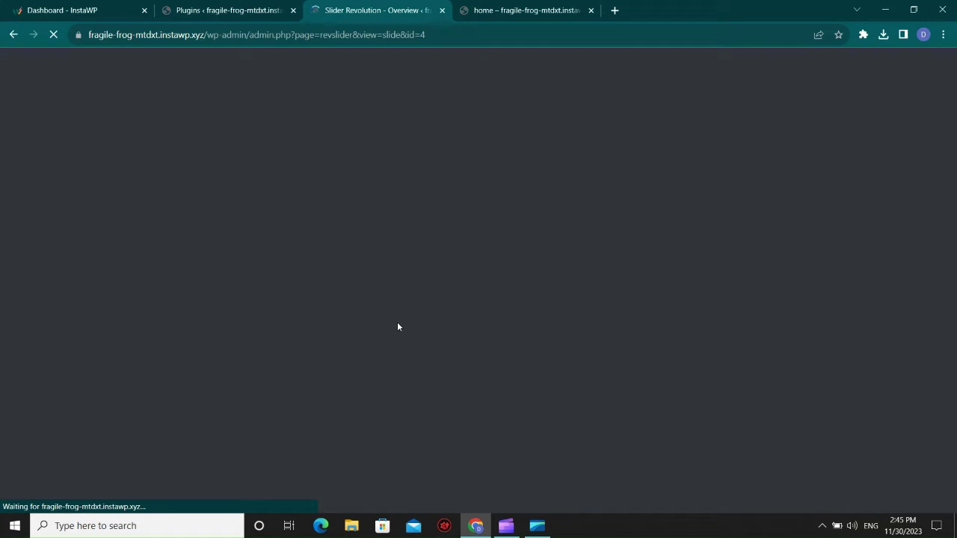
key("ctrl+Tab")
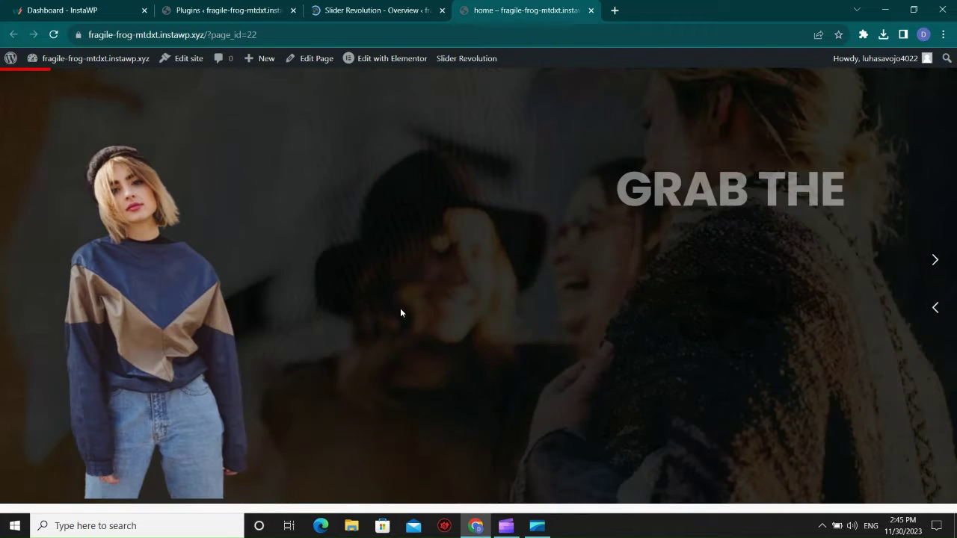
key("ctrl+shift+Tab")
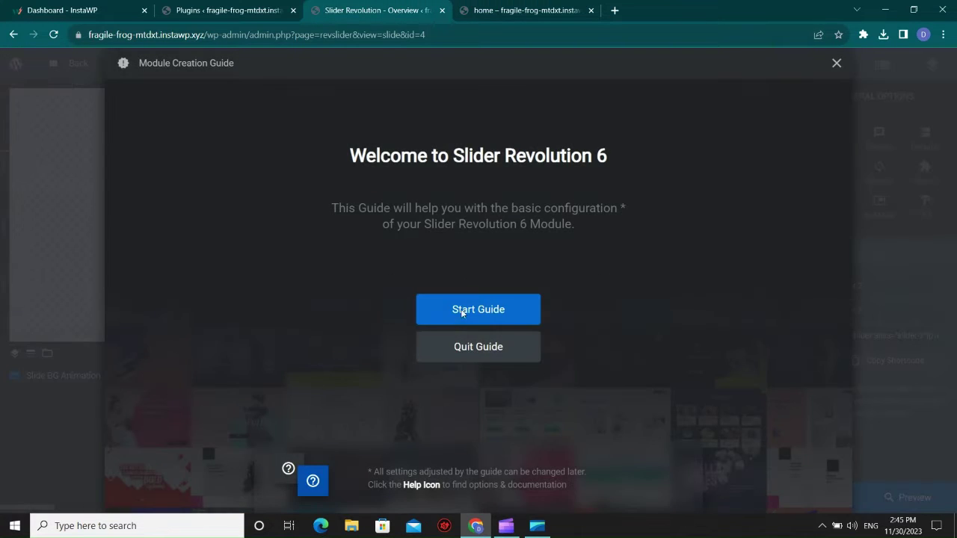
- Dismiss the module creation guide, the editing guide and the help reminder
left_click(836, 63)
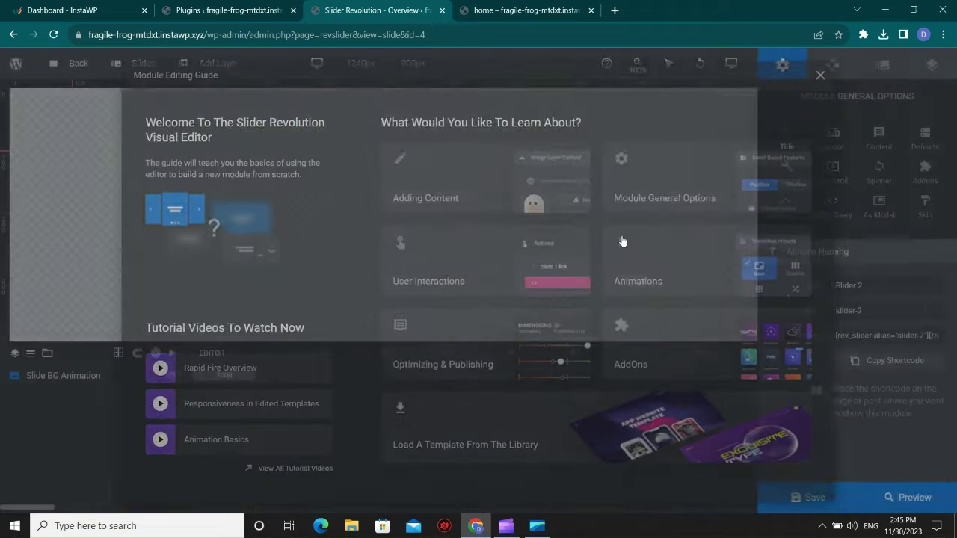
left_click(835, 65)
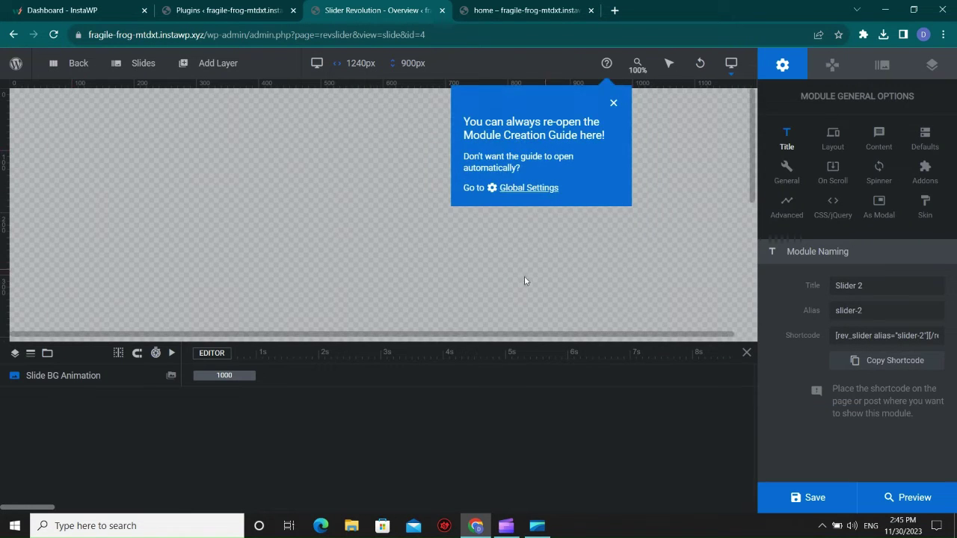
left_click(613, 104)
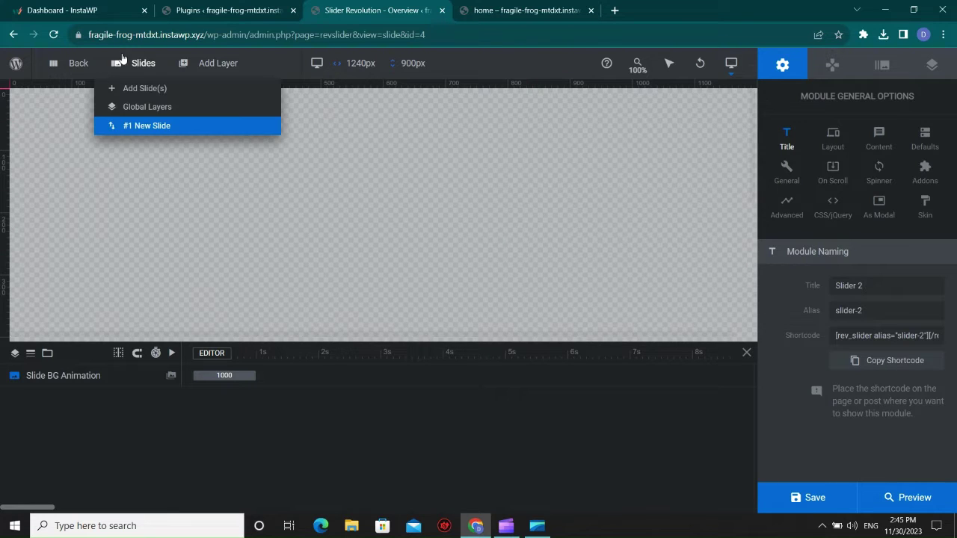
- Set the slide's background source type to Image and open the Media Library to choose one
left_click(882, 67)
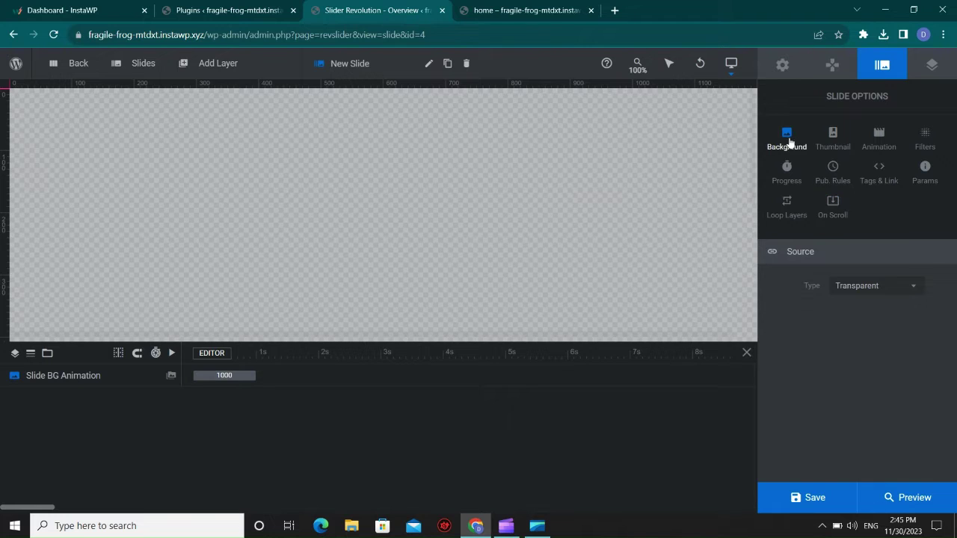
left_click(780, 65)
left_click(882, 66)
left_click(865, 293)
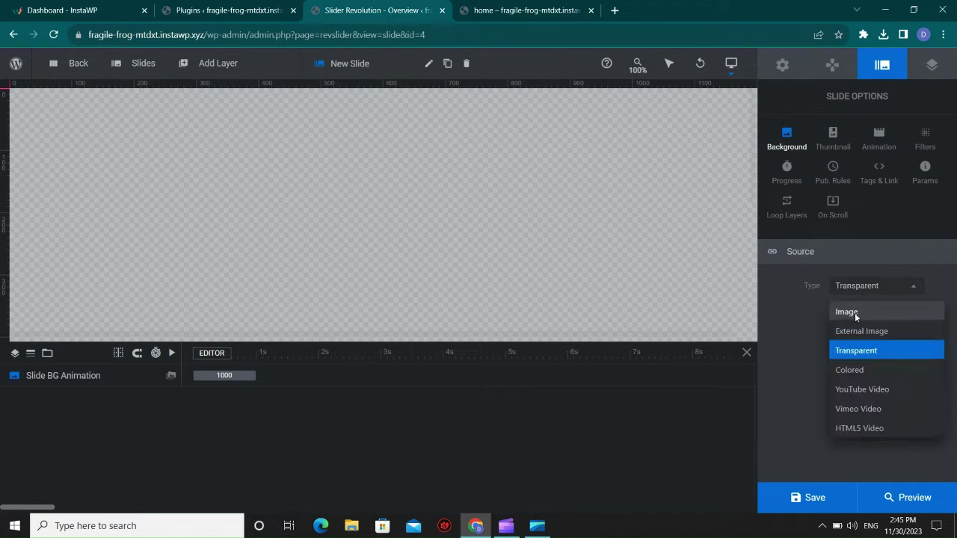
left_click(848, 311)
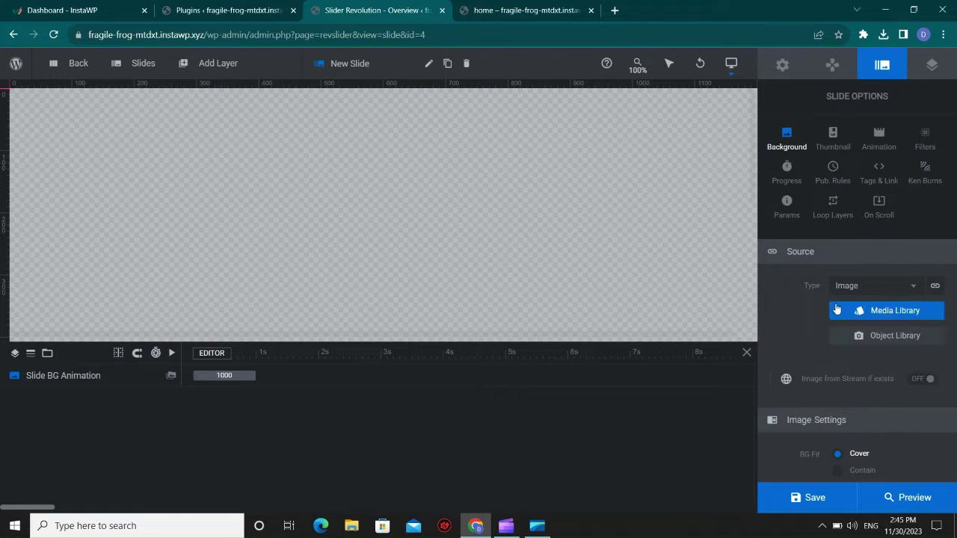
left_click(860, 315)
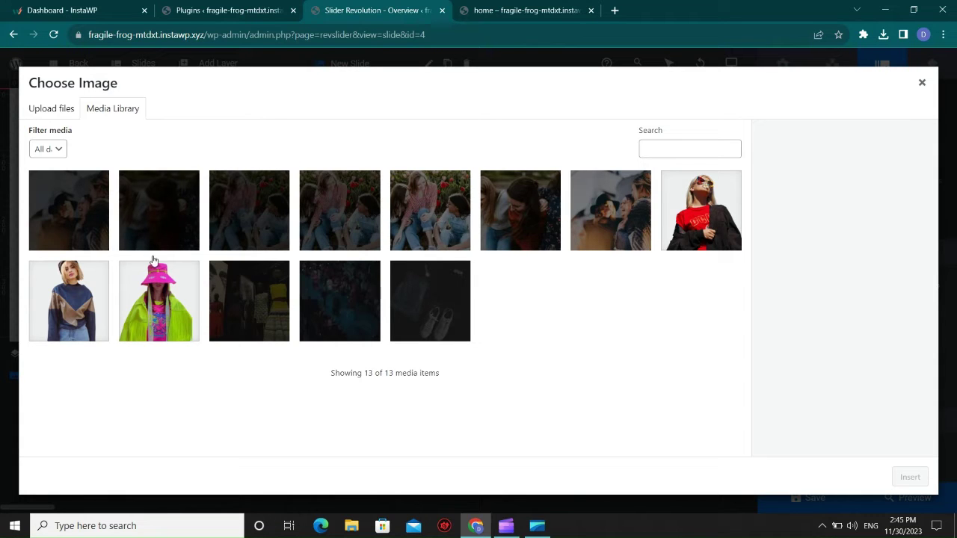
- Search Google for unsplash in a new browser tab and open the Unsplash website
left_click(615, 11)
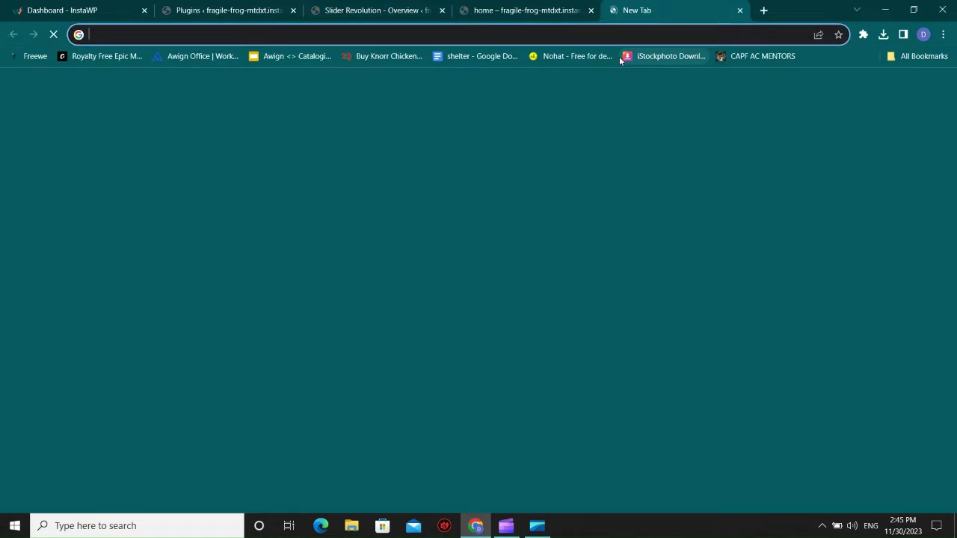
type("un")
key("Return")
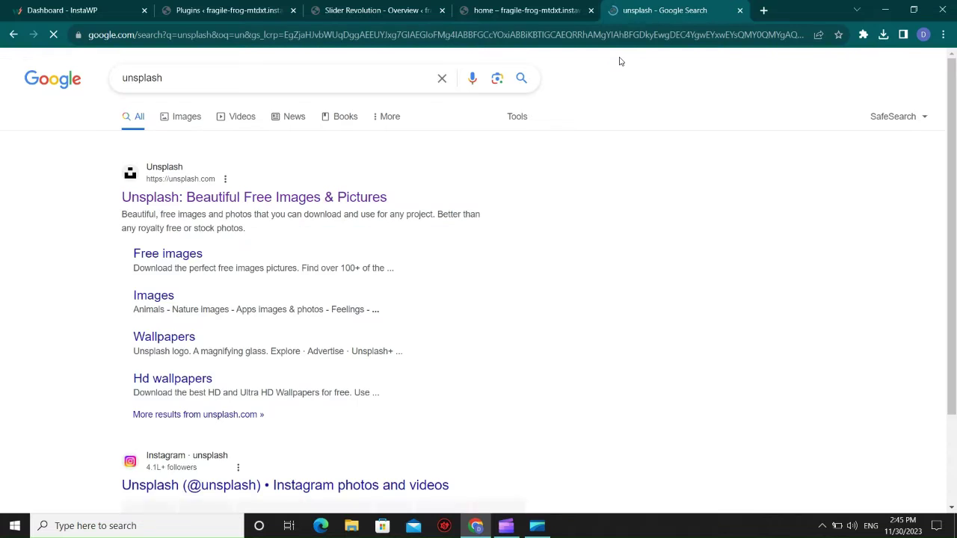
left_click(275, 197)
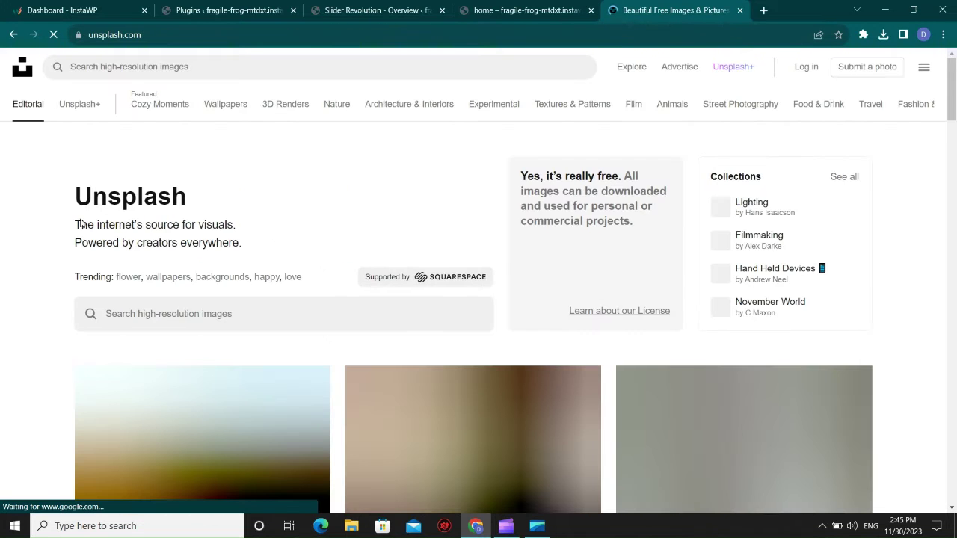
- Search Unsplash for "fashion" and filter the photos to Landscape orientation
left_click(171, 66)
type("fashion")
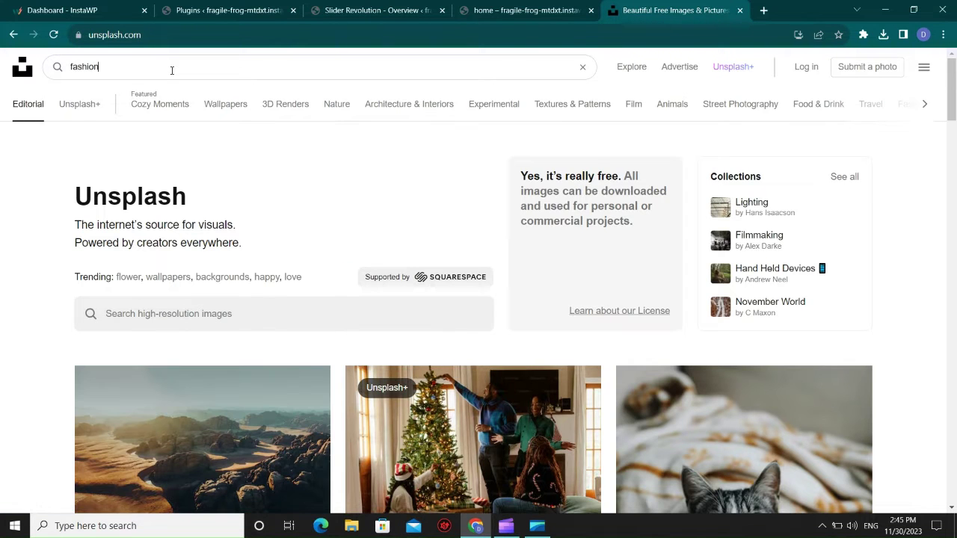
key("Return")
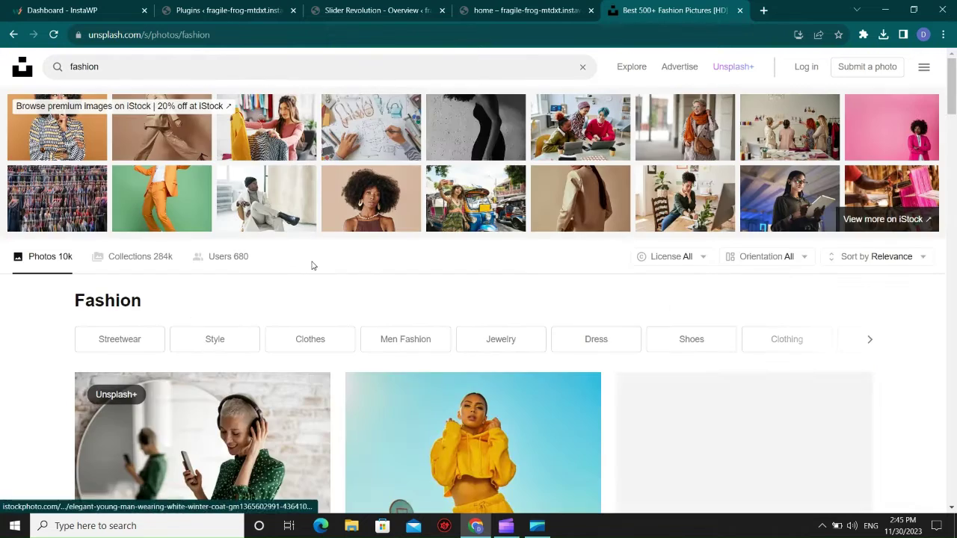
scroll(312, 265, "down", 4)
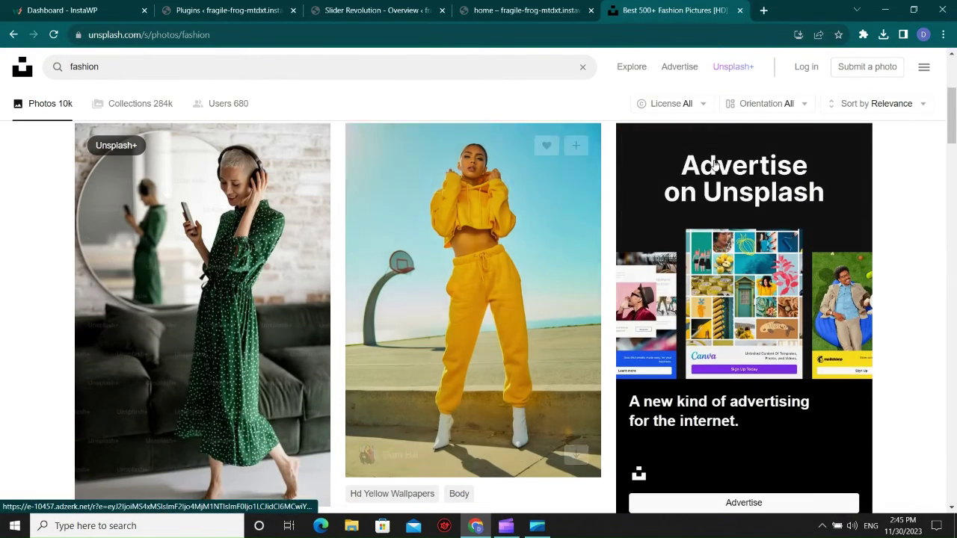
left_click(767, 103)
left_click(753, 178)
- Download the overhead photo of a clothing store with a wooden floor and show the browser's recent downloads
scroll(438, 311, "down", 10)
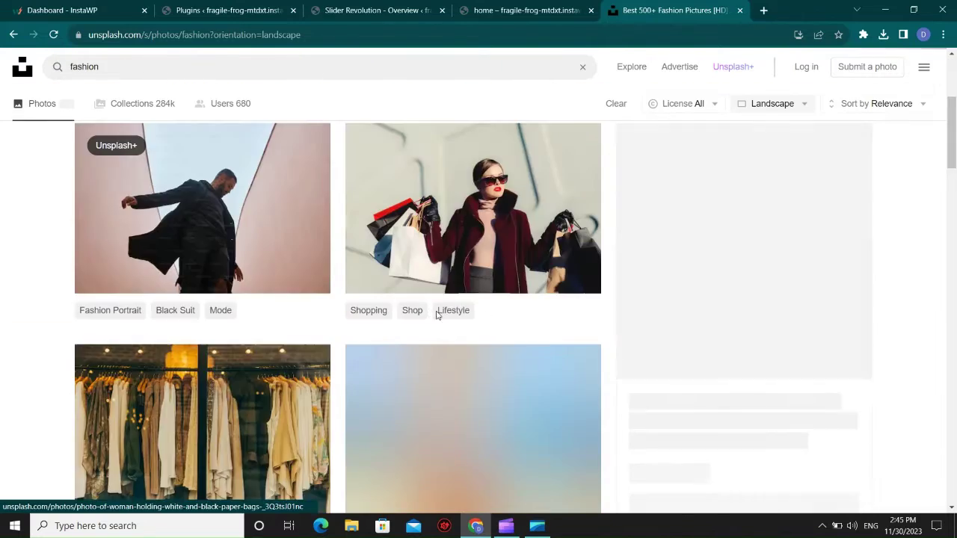
scroll(378, 293, "down", 10)
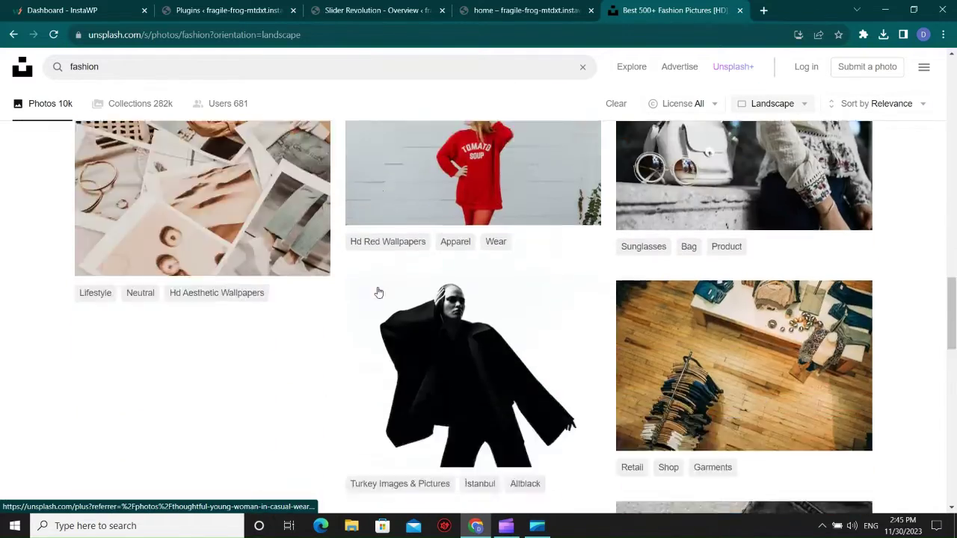
scroll(713, 210, "up", 3)
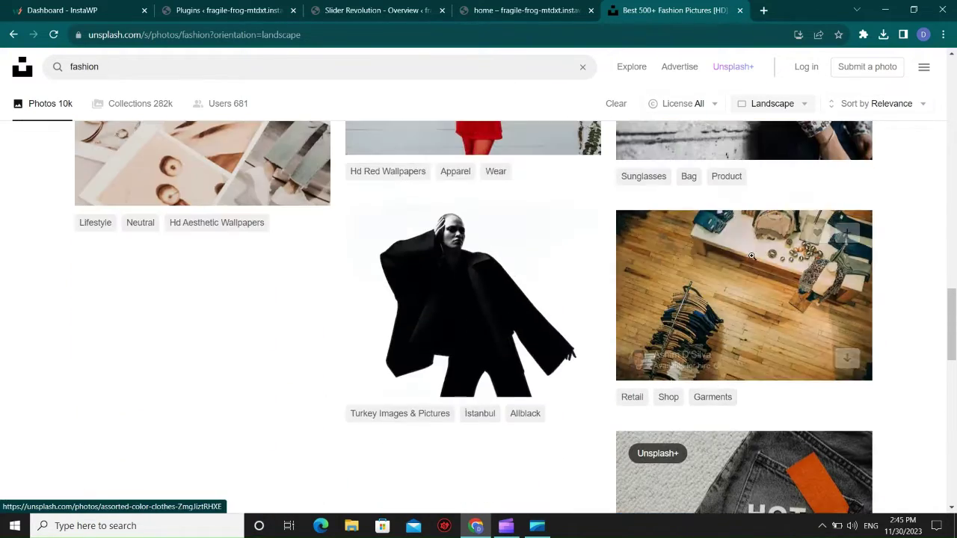
left_click(722, 289)
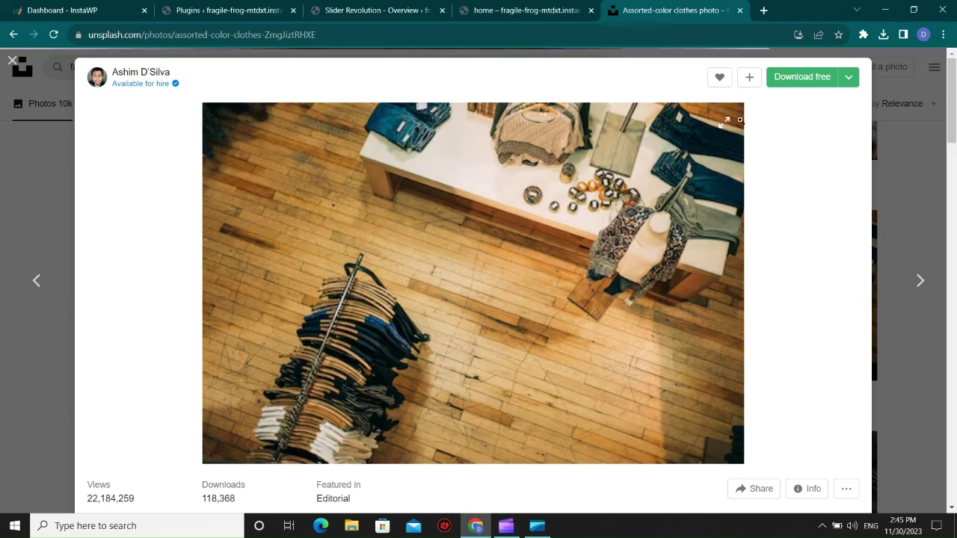
left_click(848, 77)
left_click(819, 135)
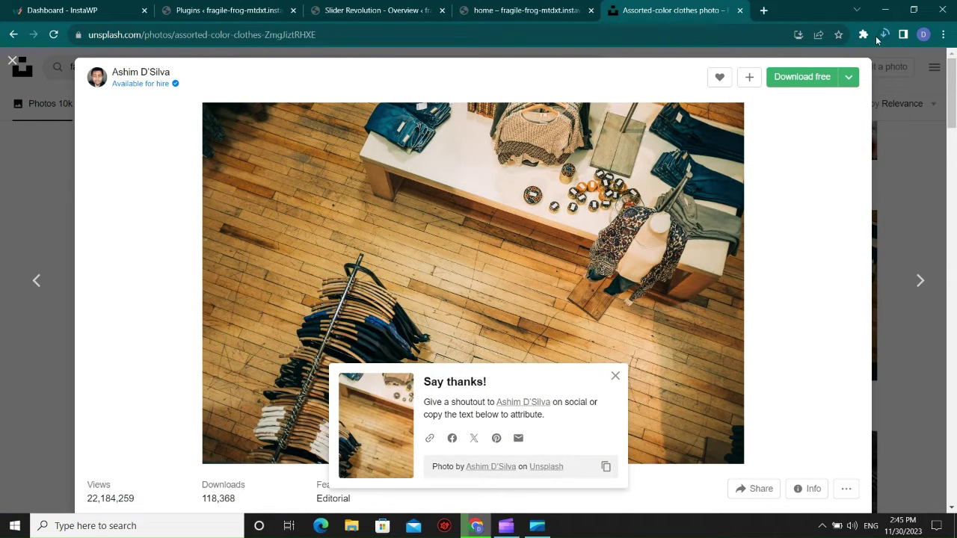
left_click(884, 37)
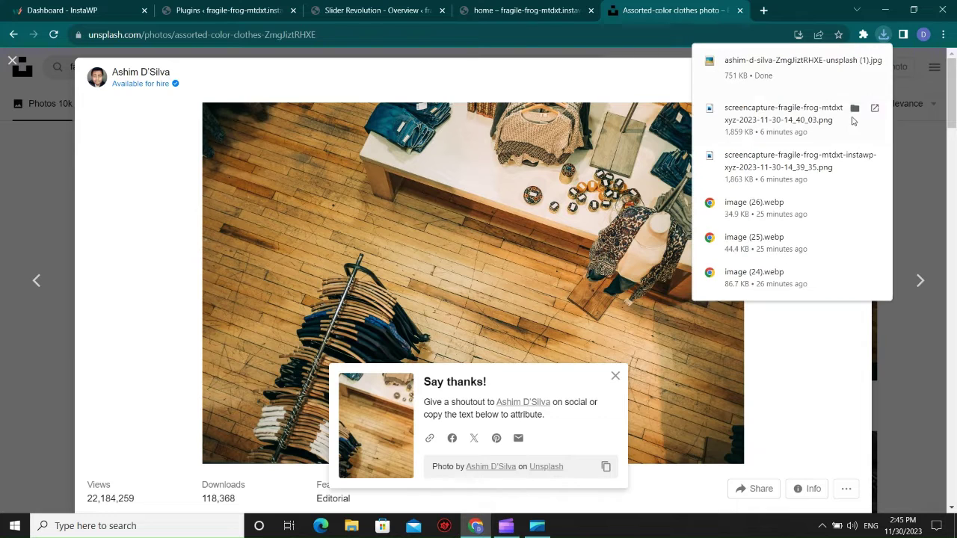
- Return to the Slider Revolution editor and insert image-25.webp from the Media Library as the slide's background image
left_click(530, 5)
left_click(366, 7)
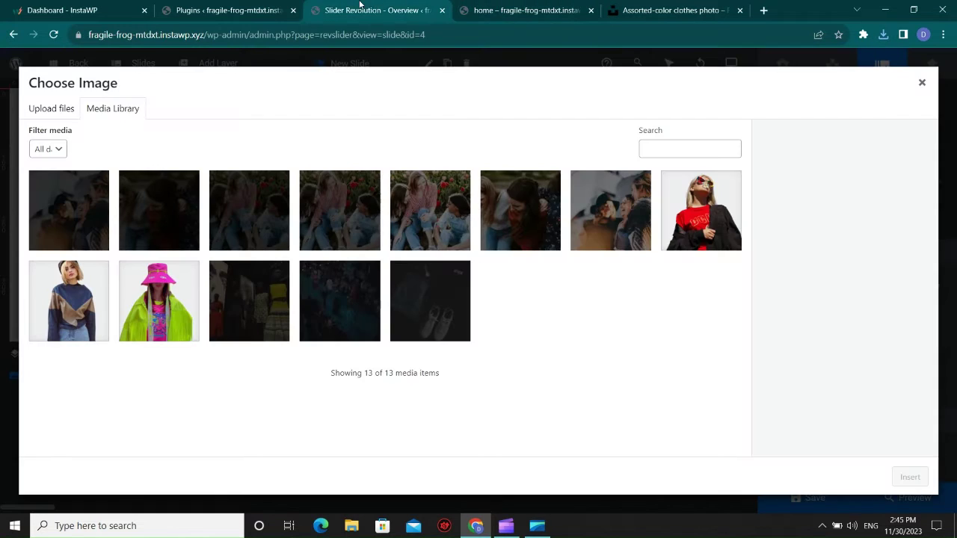
left_click(250, 7)
left_click(339, 8)
left_click(75, 218)
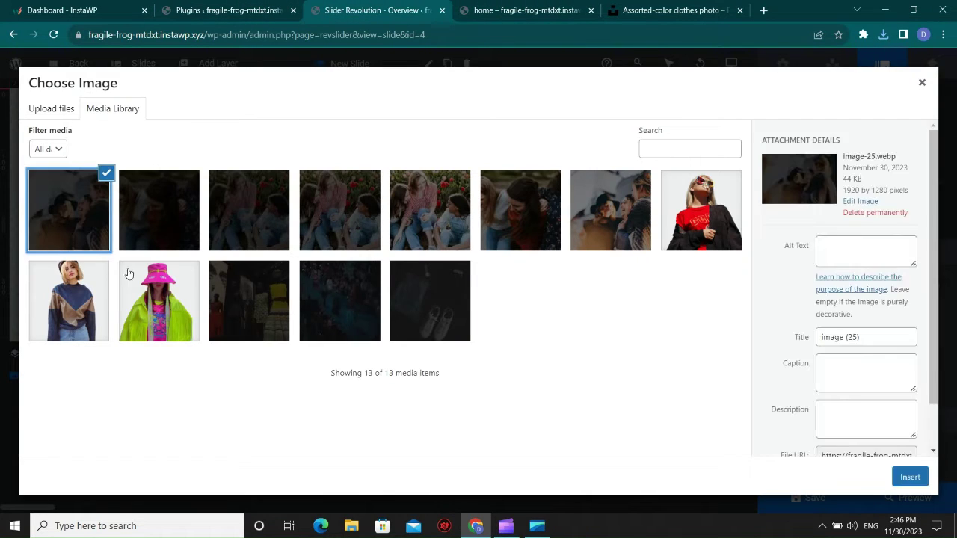
left_click(909, 477)
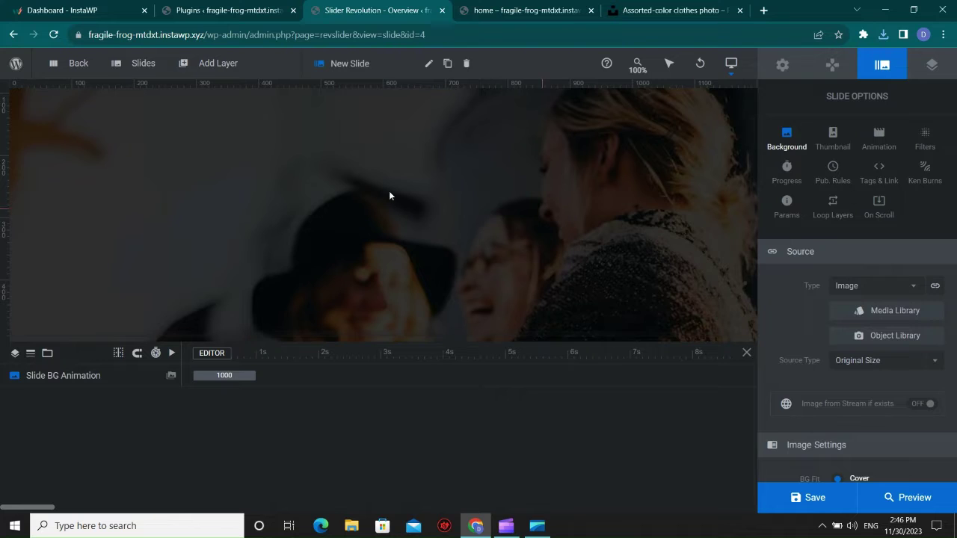
- Add a Quick Style Headline text layer in the bold uppercase style and place it in the upper right half of the slide
mouse_move(142, 66)
mouse_move(170, 90)
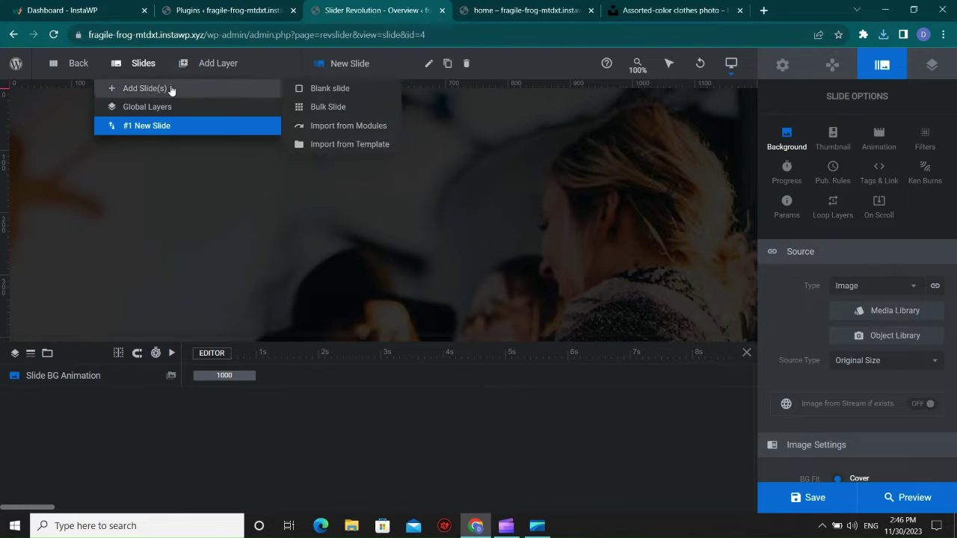
mouse_move(196, 67)
mouse_move(204, 111)
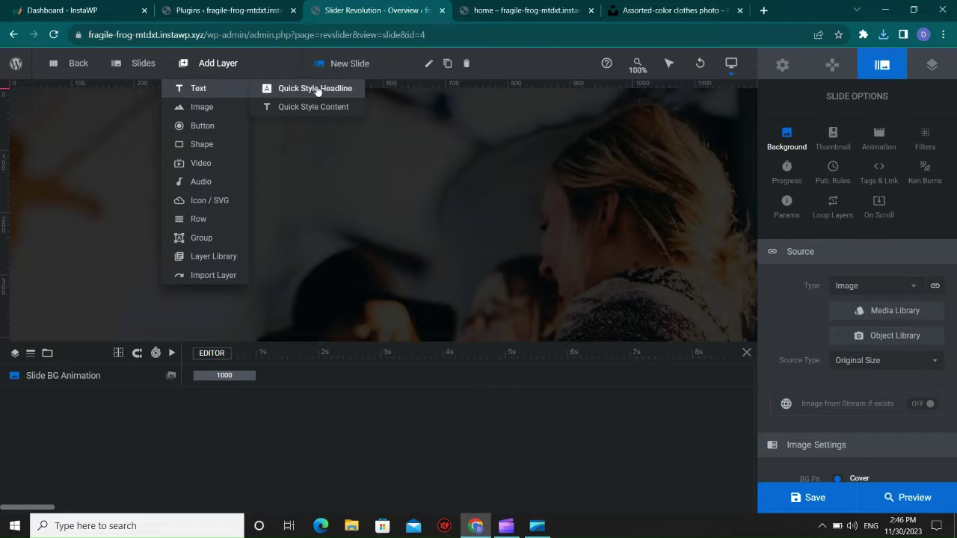
left_click(314, 88)
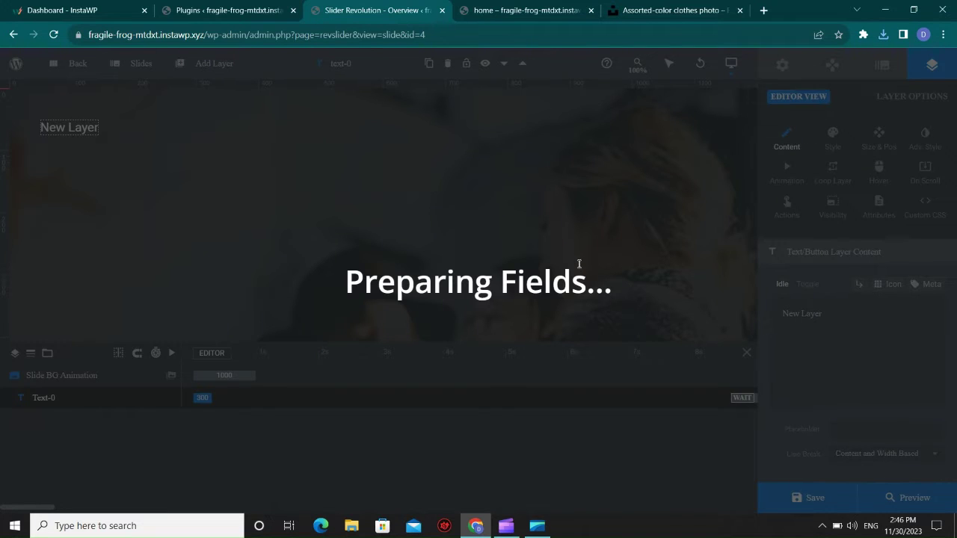
scroll(877, 259, "down", 3)
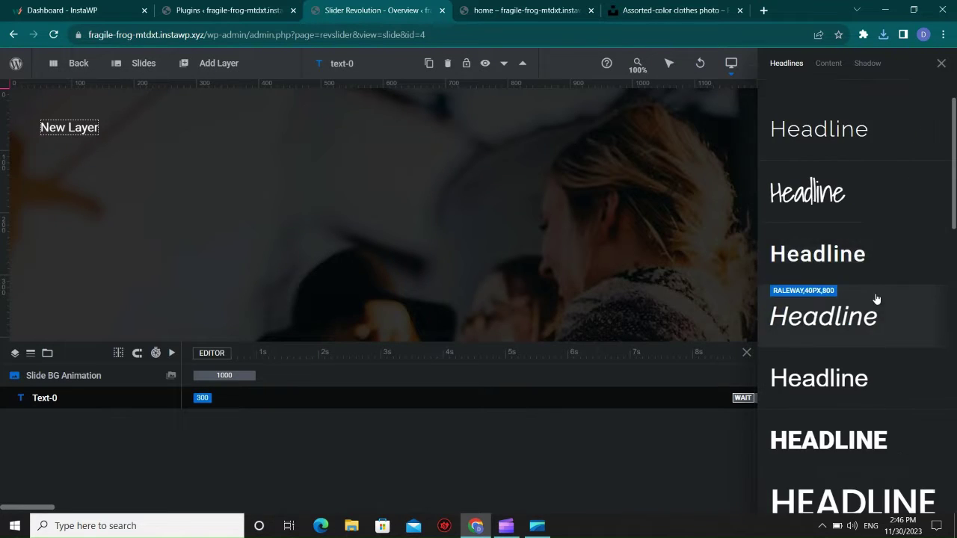
left_click(856, 257)
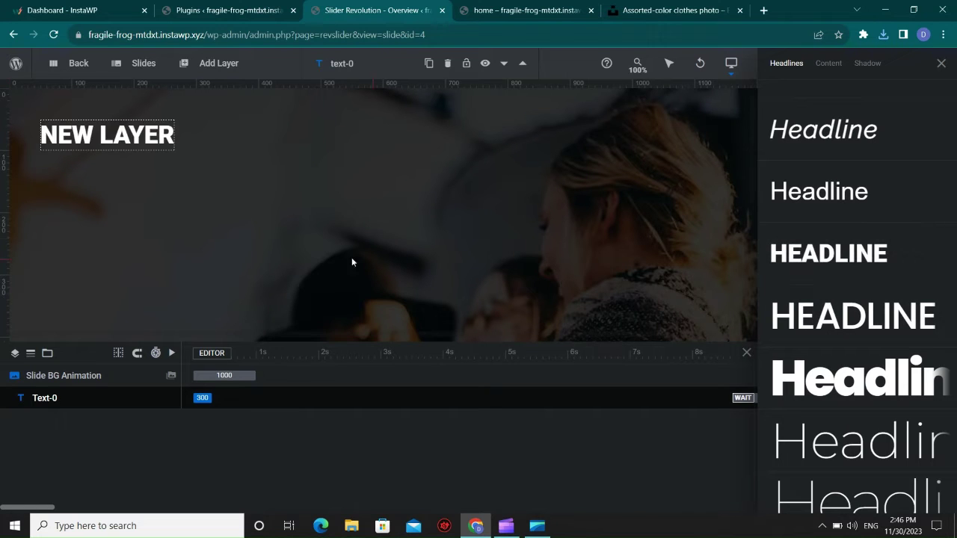
left_click_drag(139, 141, 592, 181)
scroll(852, 187, "up", 5)
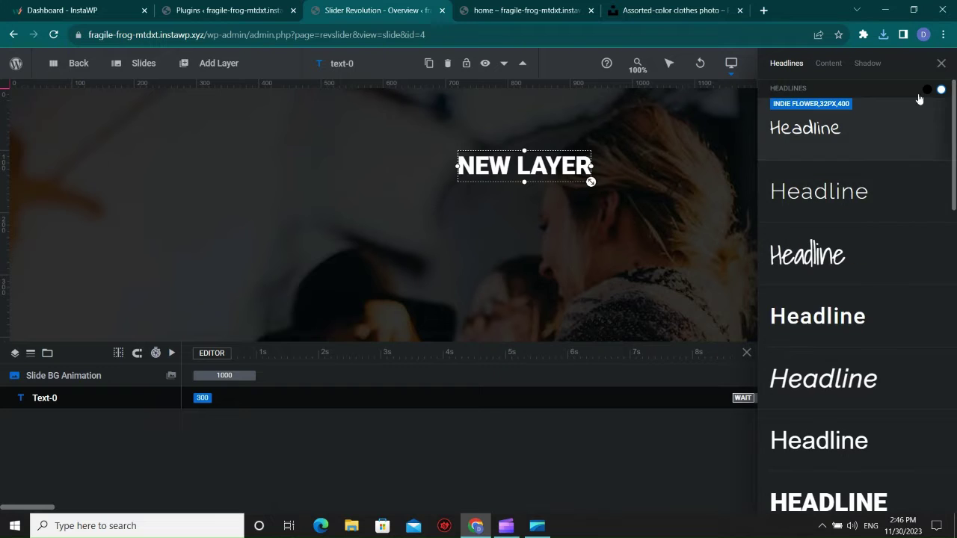
left_click(941, 63)
- Add a Quick Style Content text layer in a letter-spaced style and align it directly below the headline
mouse_move(221, 64)
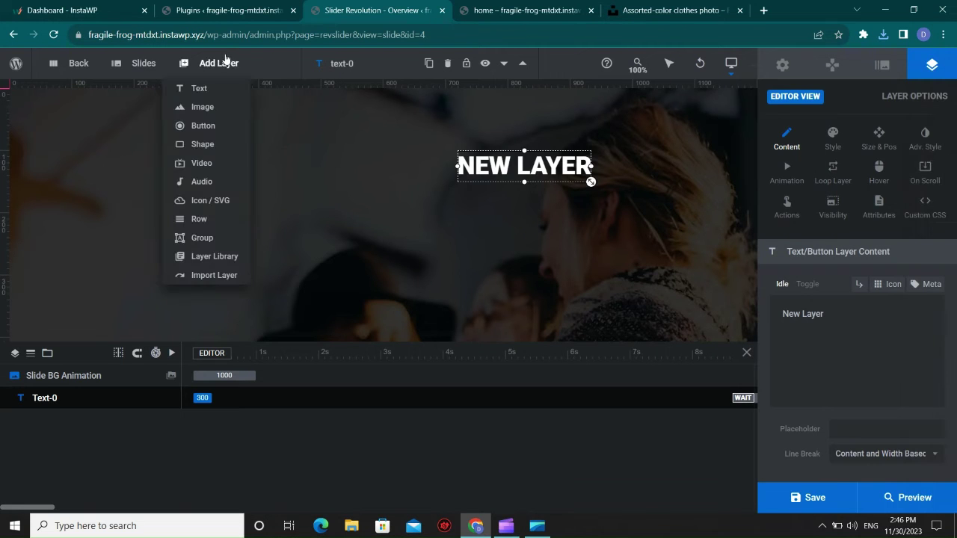
mouse_move(208, 90)
left_click(286, 107)
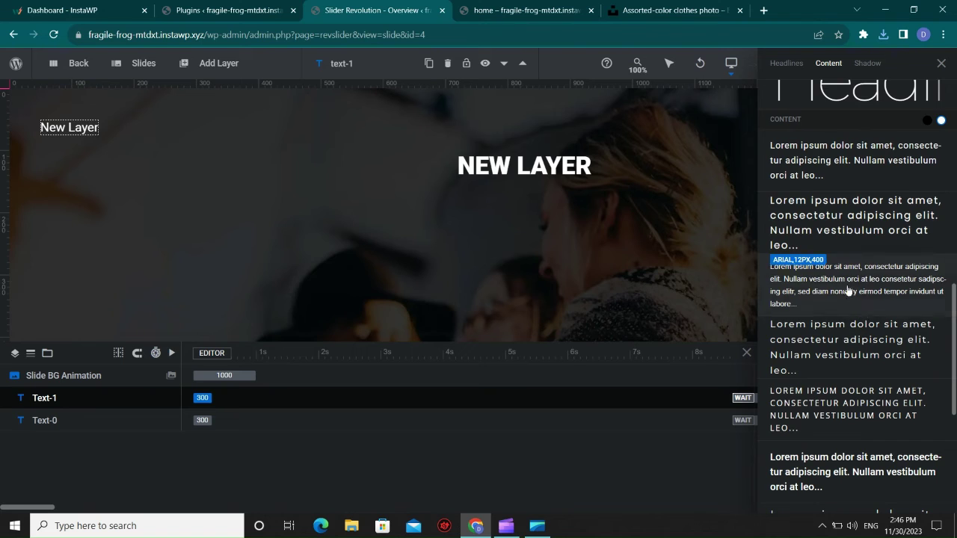
left_click(843, 230)
left_click_drag(91, 133, 508, 208)
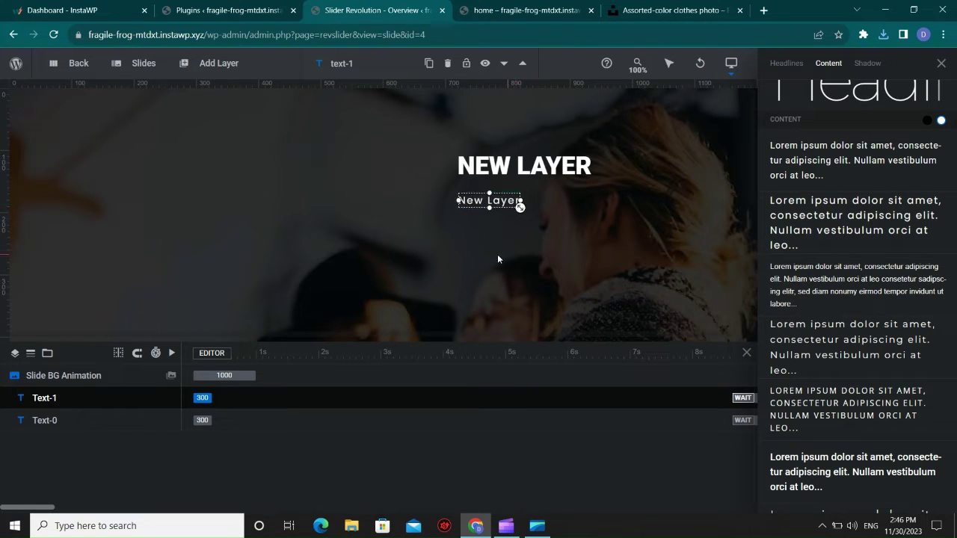
- Check the existing slider on the website's home page for reference and open ChatGPT in a new browser tab
left_click(222, 10)
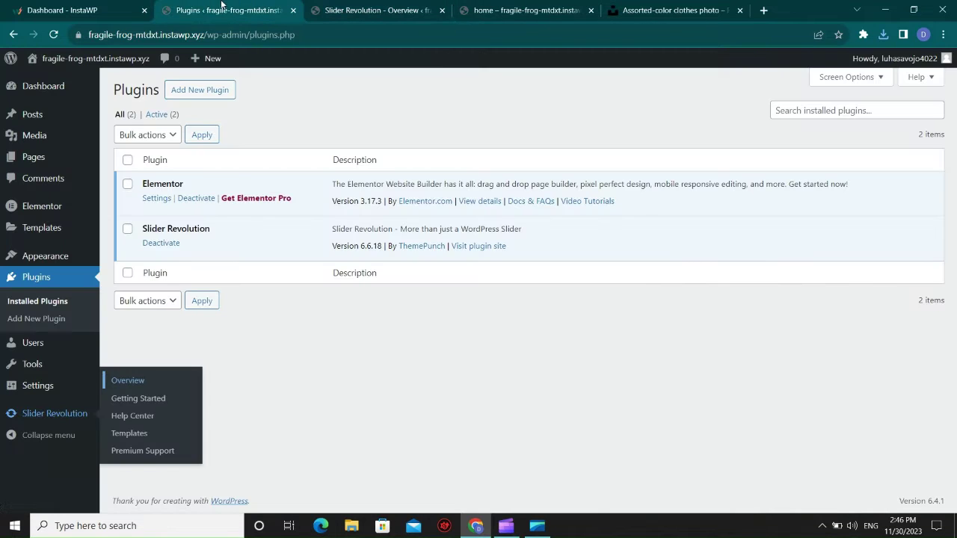
left_click(410, 10)
key("ctrl+Tab")
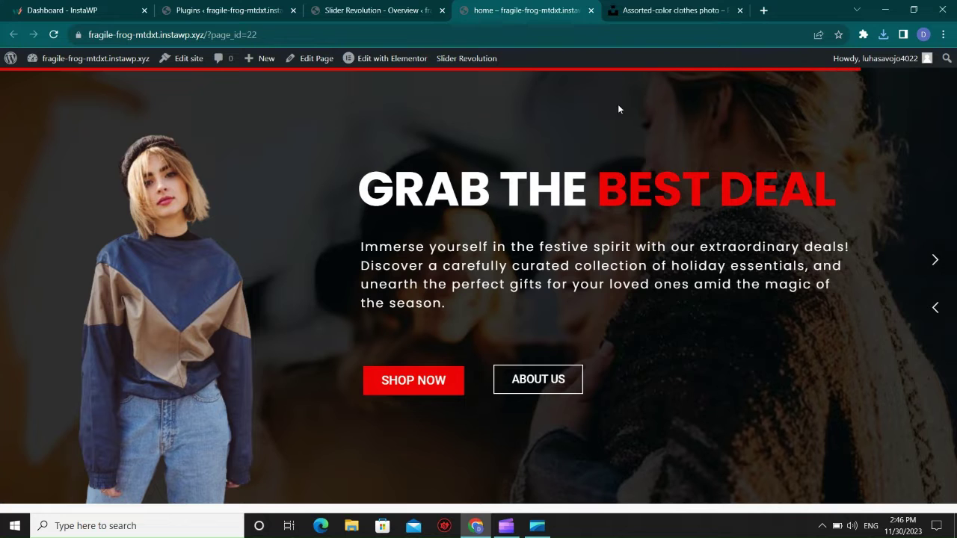
key("ctrl+t")
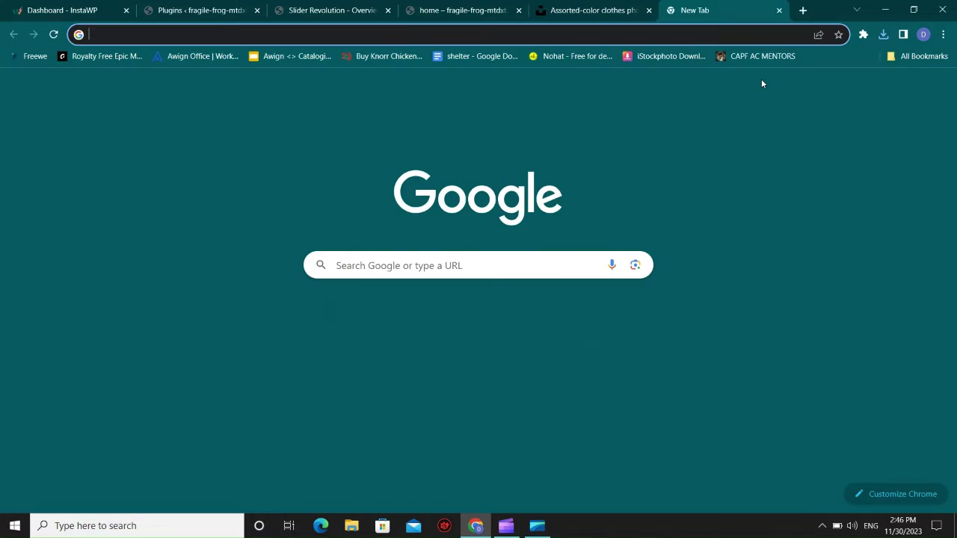
type("cha")
key("BackSpace")
key("BackSpace")
key("BackSpace")
key("BackSpace")
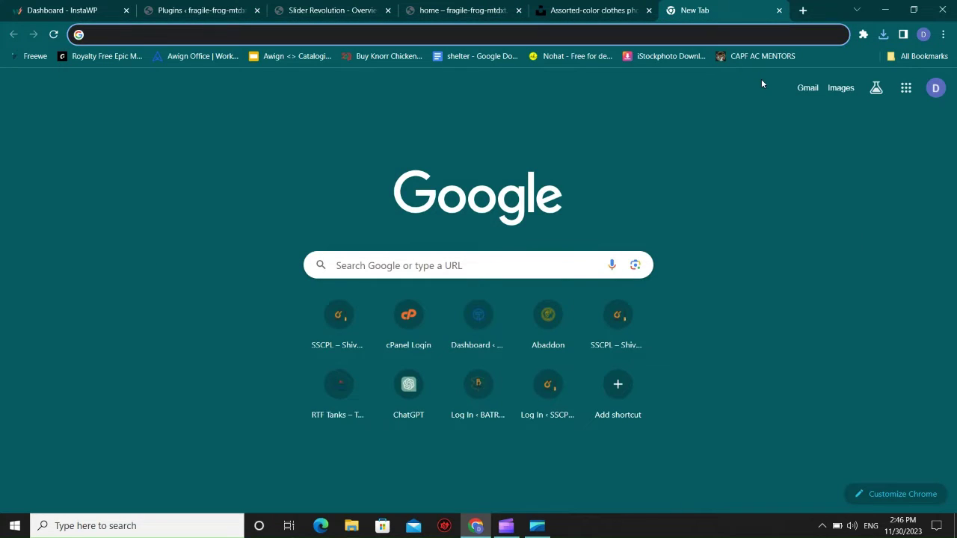
type("chat")
key("Return")
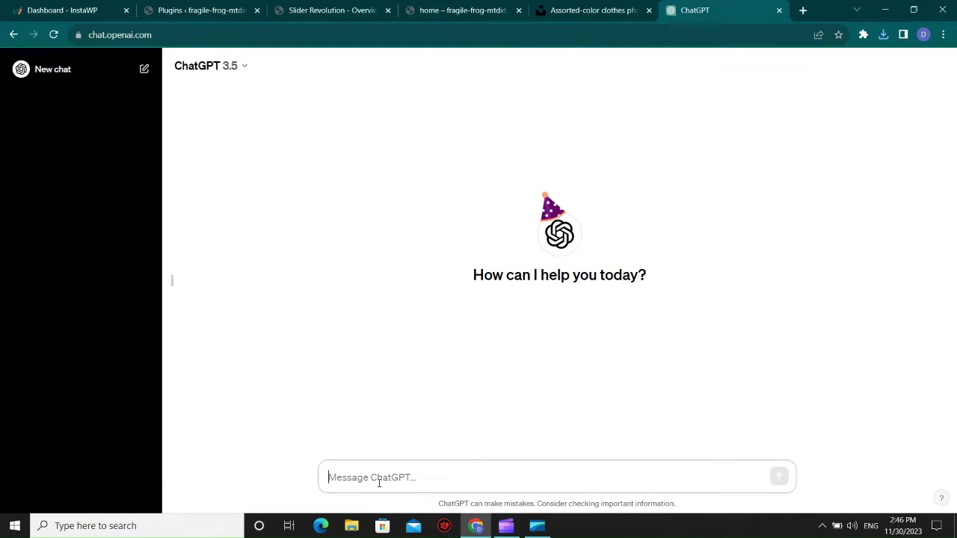
- Ask ChatGPT to "give me some good title with descriptions for my e-commerce site"
type("give me some good title with descriptions for my e-commerce")
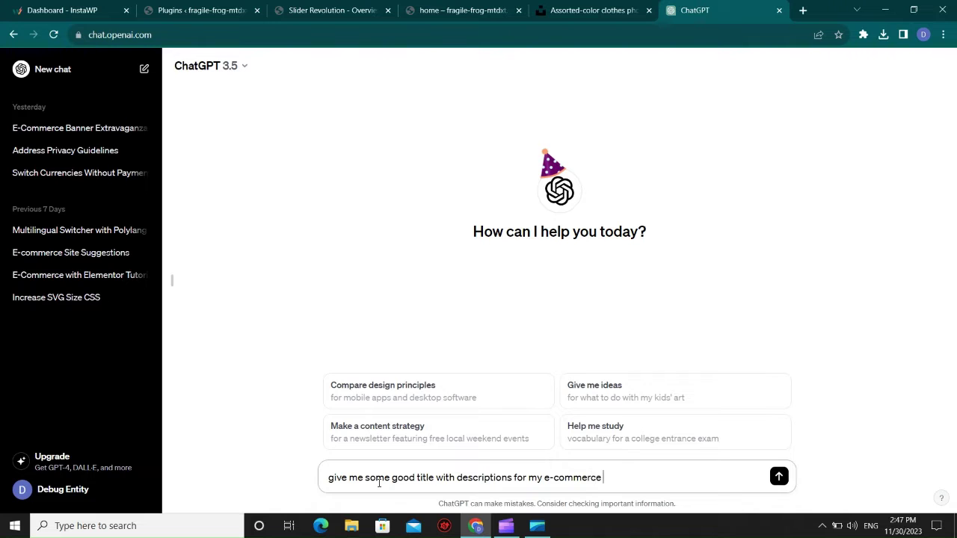
type("site")
key("Return")
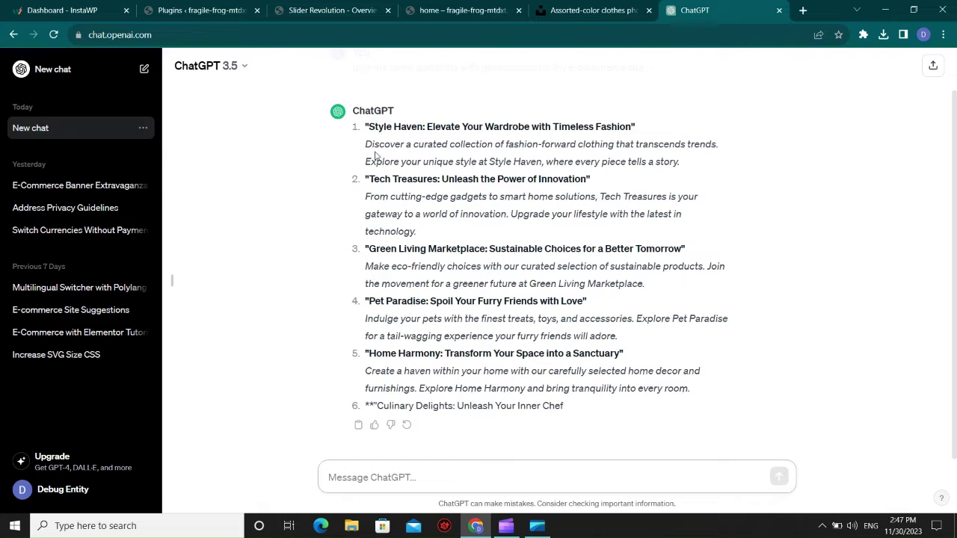
- Copy ChatGPT's "Style Haven" description and use it in the Slider Revolution editor to replace the Text-1 layer's placeholder text
left_click_drag(365, 145, 682, 166)
key("ctrl+c")
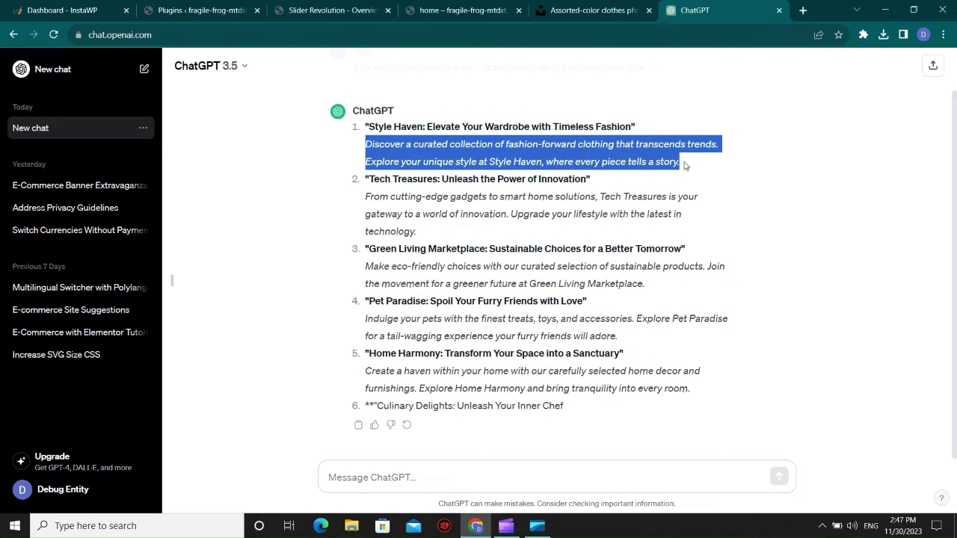
left_click(535, 6)
left_click(281, 3)
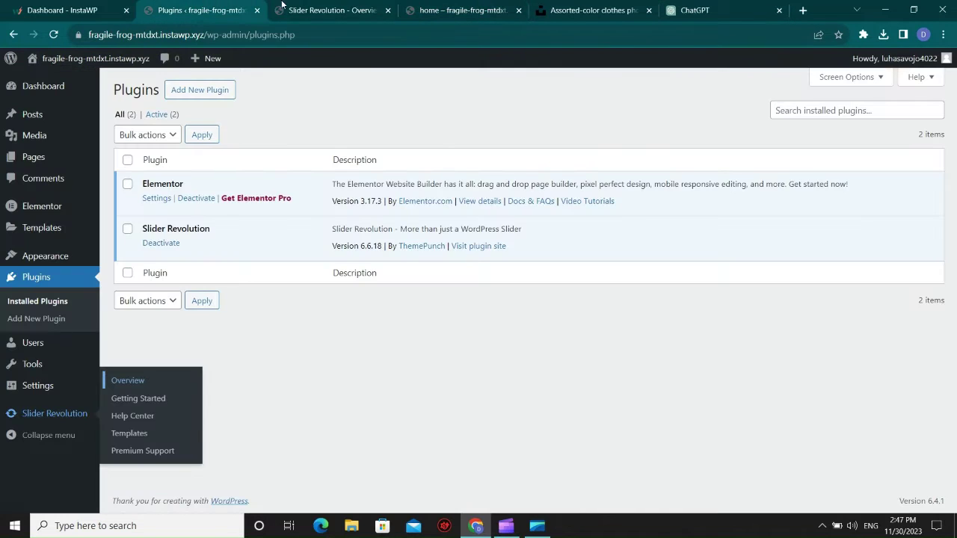
left_click(298, 6)
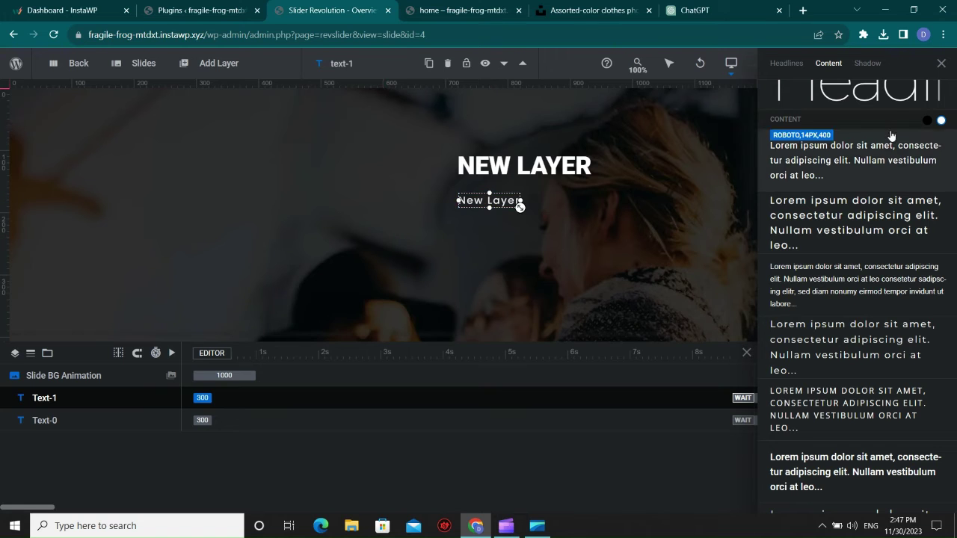
scroll(852, 225, "up", 3)
left_click(941, 63)
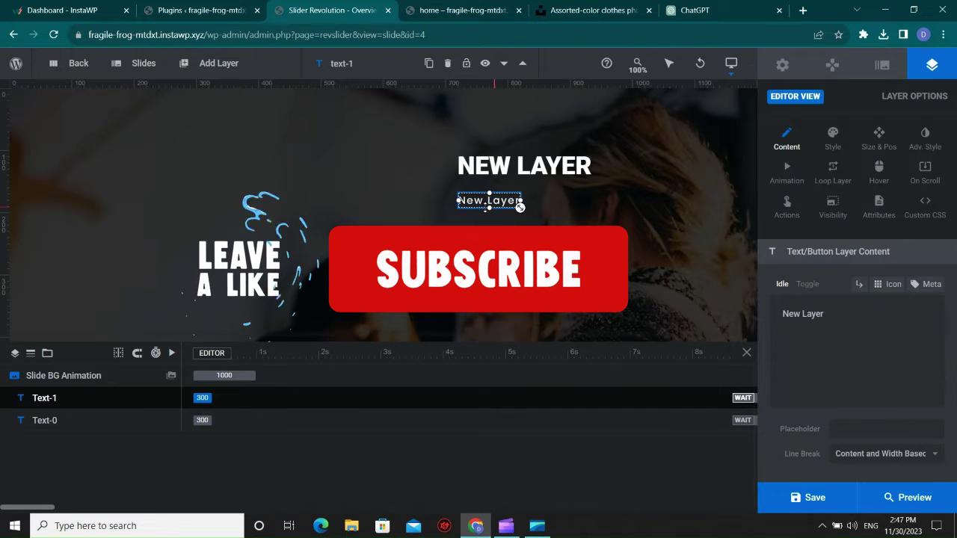
triple_click(871, 329)
key("ctrl+v")
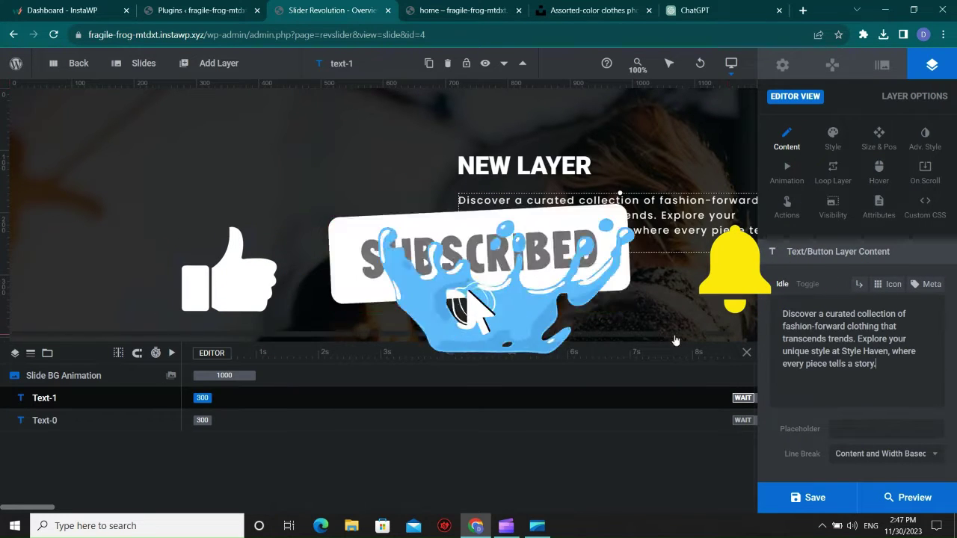
- Replace the headline layer's placeholder text with "GRAB THE LATEST TREND"
left_click(554, 171)
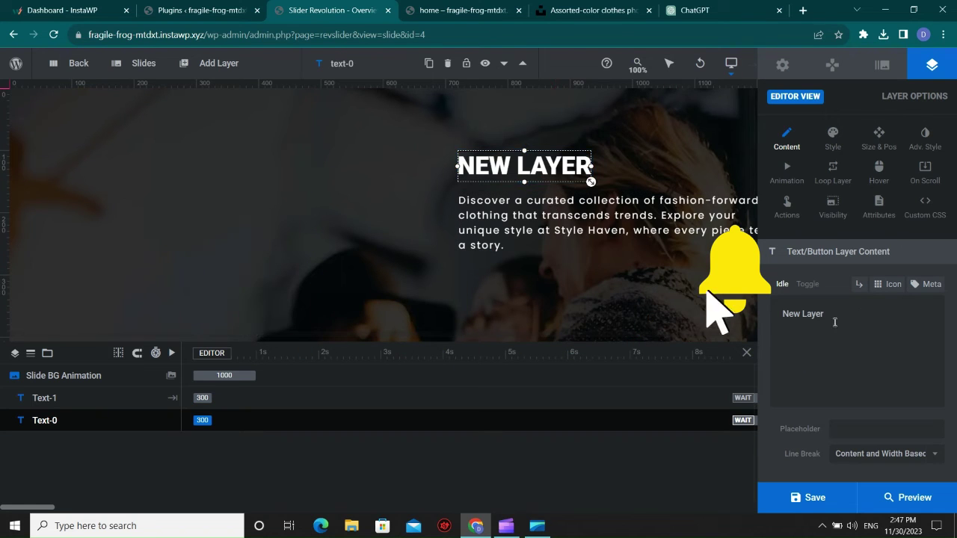
left_click_drag(832, 320, 766, 310)
type("GRAB T")
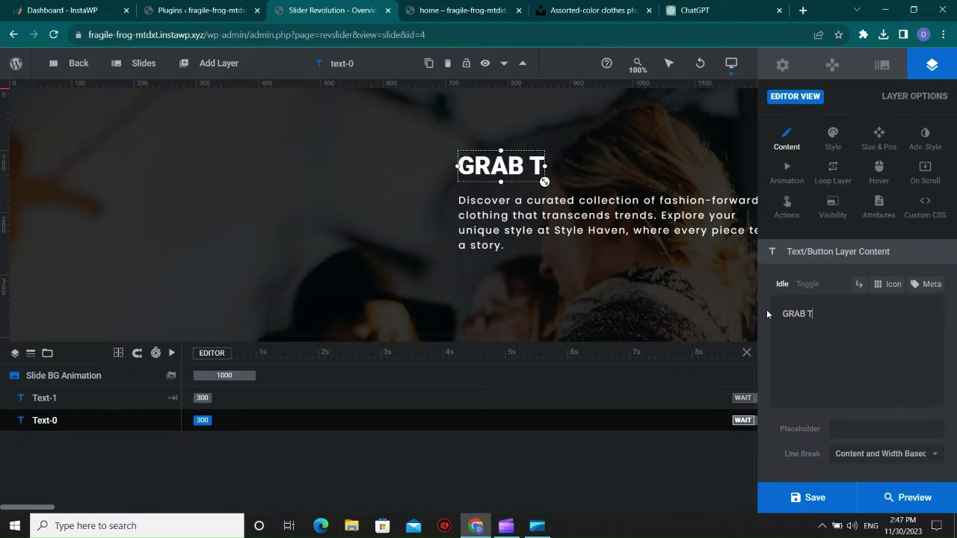
type("HE LATES TREND")
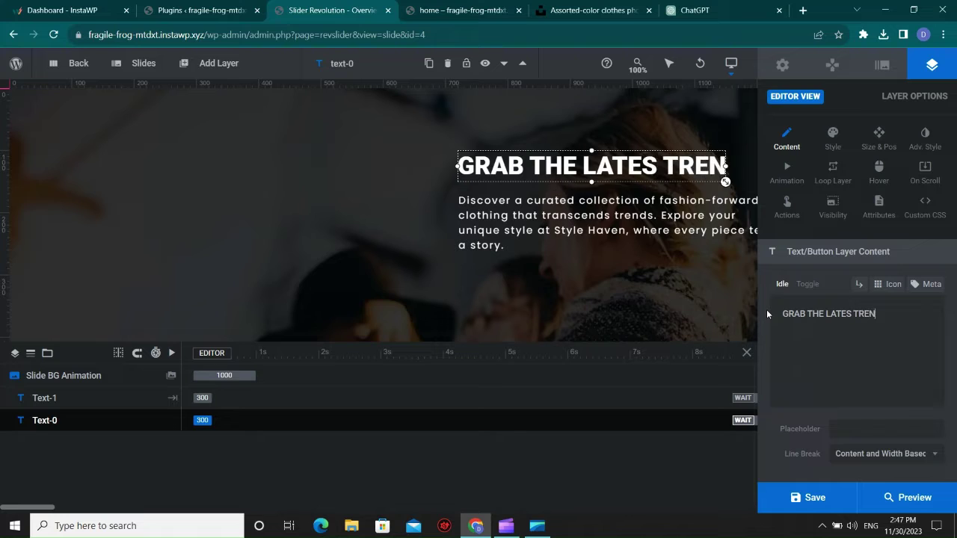
left_click(852, 313)
type("T")
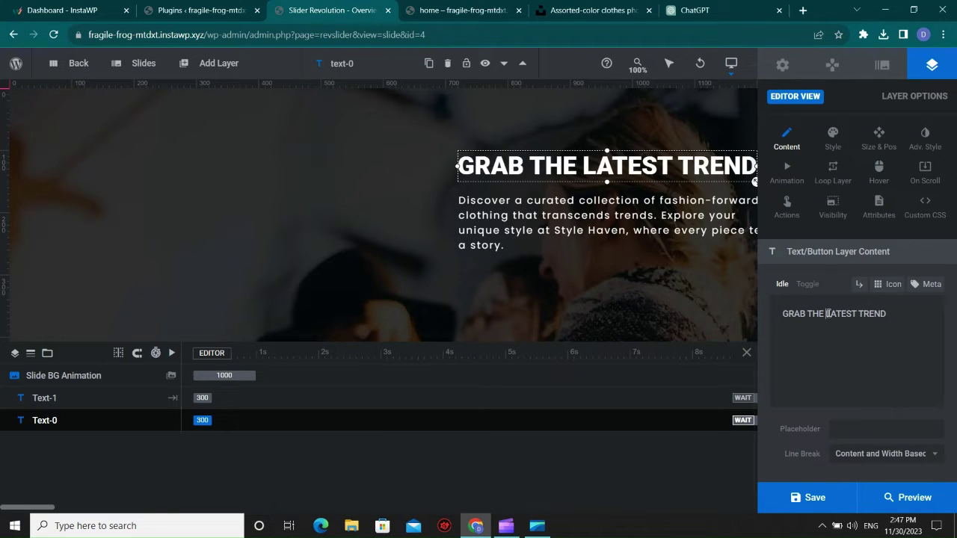
- Colour "LATEST TREND" red in the headline by wrapping it in <span style="color:red;"> and </span> tags
left_click(828, 325)
type("<spab")
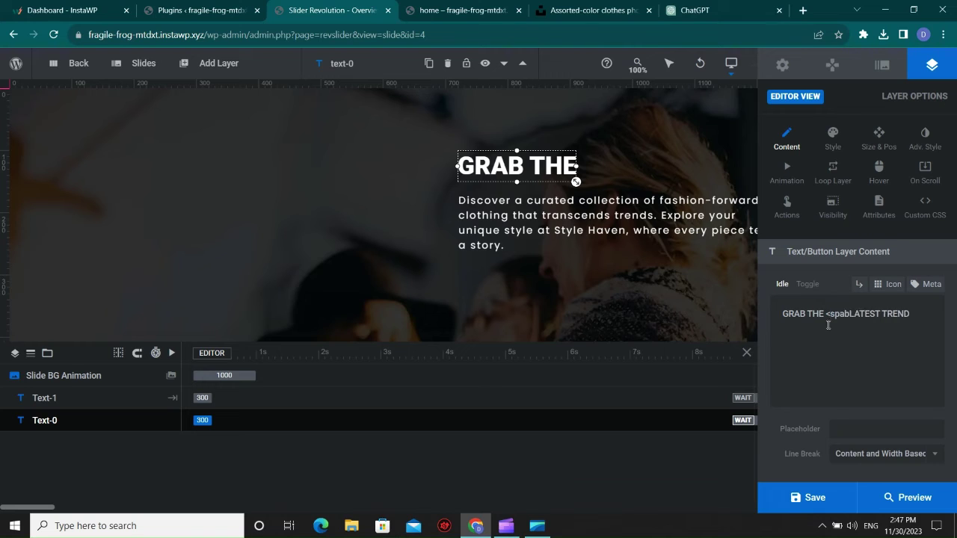
type(">")
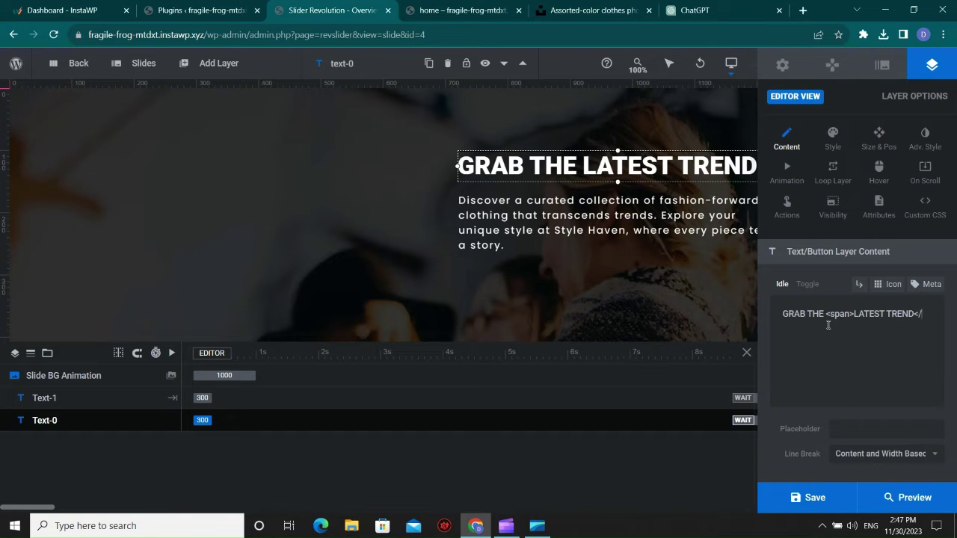
type("span>")
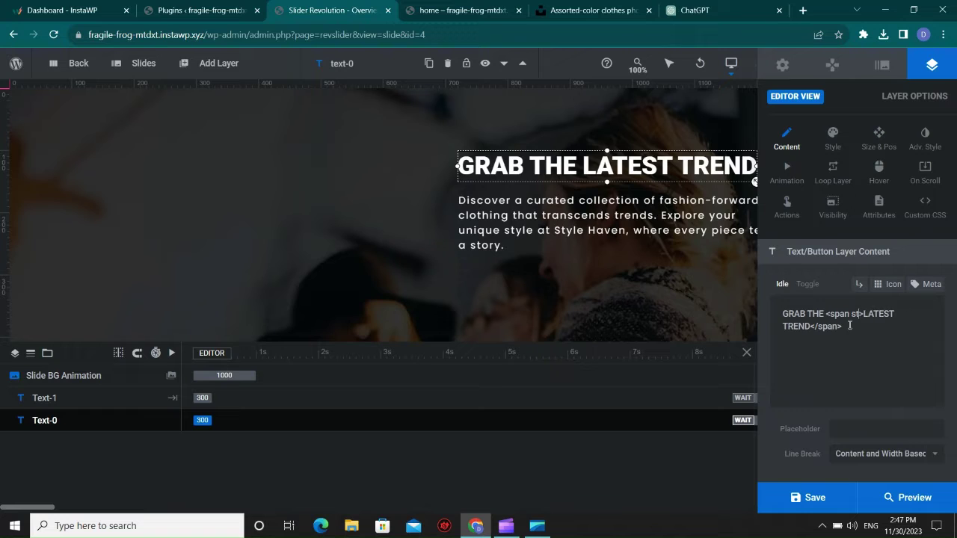
type("\"\"")
type("color:re")
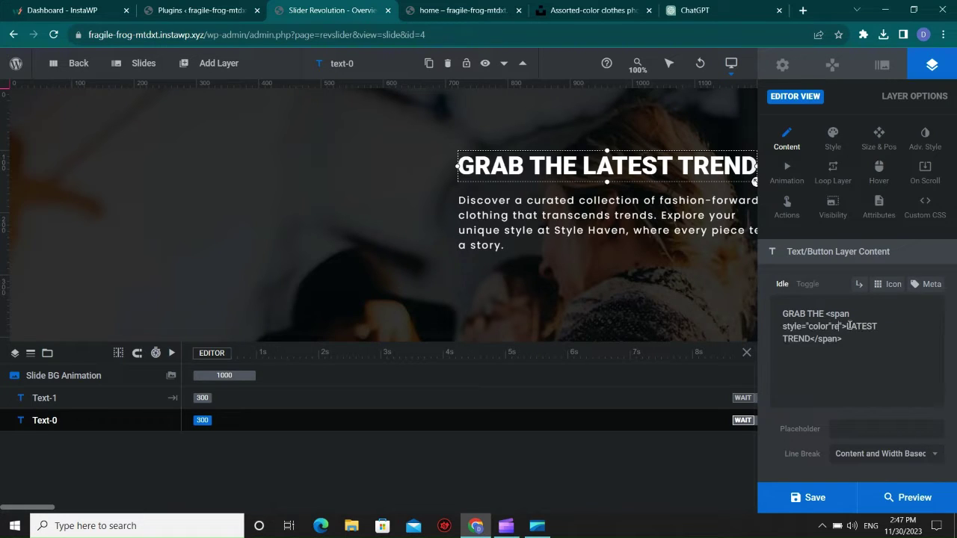
key("BackSpace")
key("BackSpace")
key("BackSpace")
key("BackSpace")
key("BackSpace")
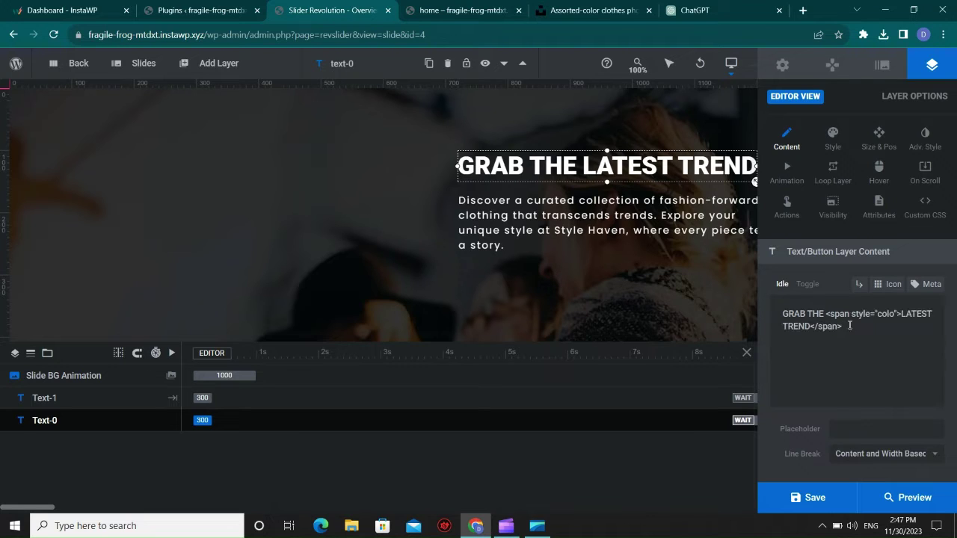
type("r:red;")
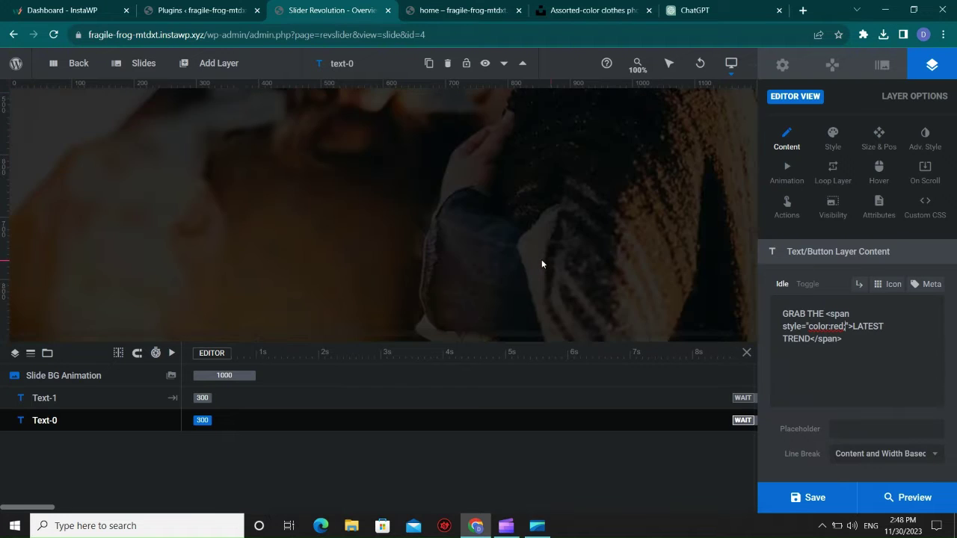
- Set the module's desktop layer area height to 700px in the layout options
left_click(782, 65)
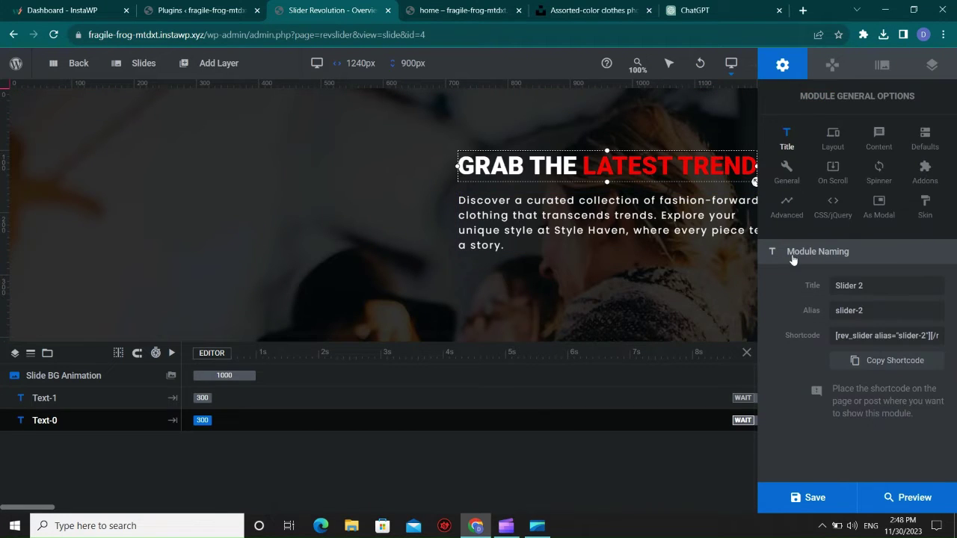
left_click(834, 141)
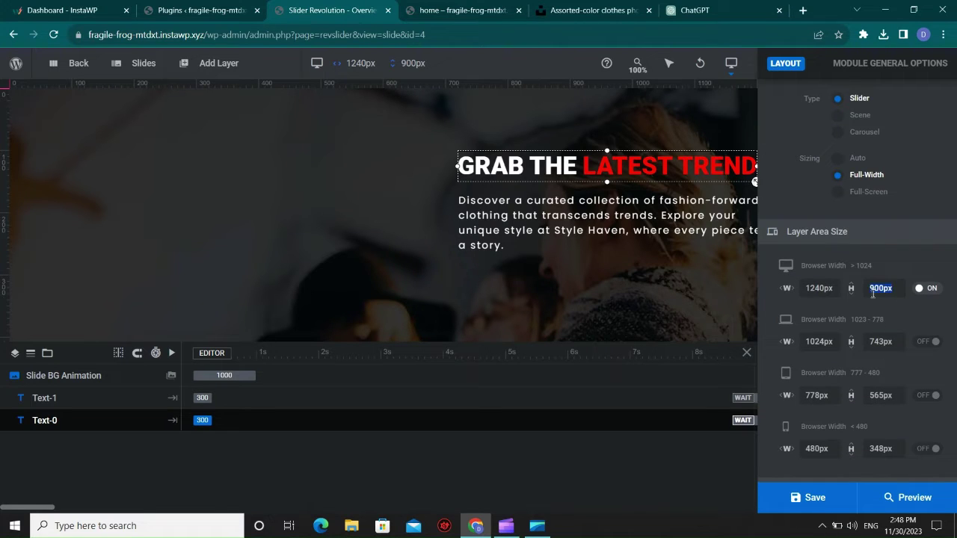
left_click(873, 291)
type("700")
key("Return")
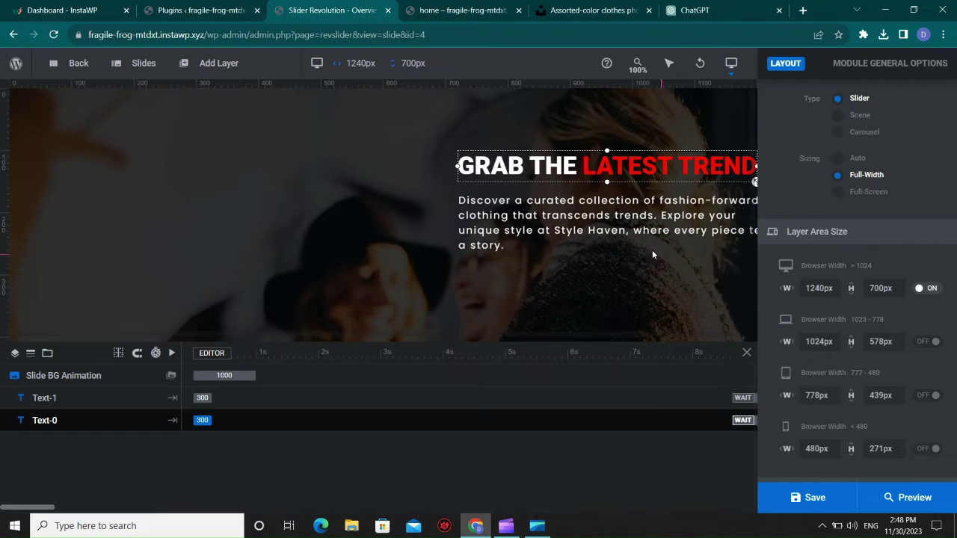
- Move the headline and description toward the slide's centre and narrow the description's text box so it wraps onto three lines
left_click_drag(652, 250, 435, 266)
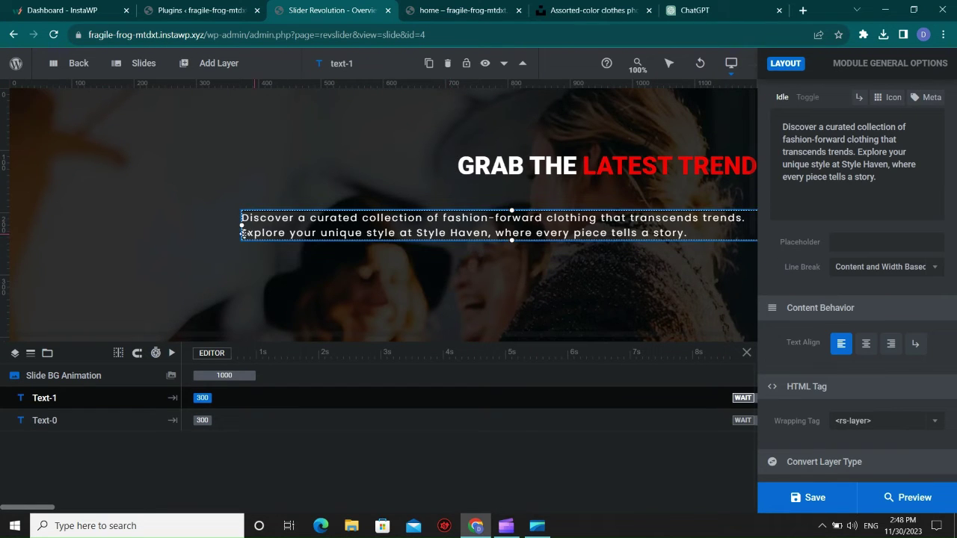
left_click_drag(242, 227, 586, 233)
left_click_drag(537, 175, 473, 174)
left_click_drag(495, 224, 481, 228)
left_click_drag(510, 153, 504, 159)
- Scale the headline up to a 60px font and widen its box to 722px so the whole text fits
left_click_drag(687, 184, 414, 173)
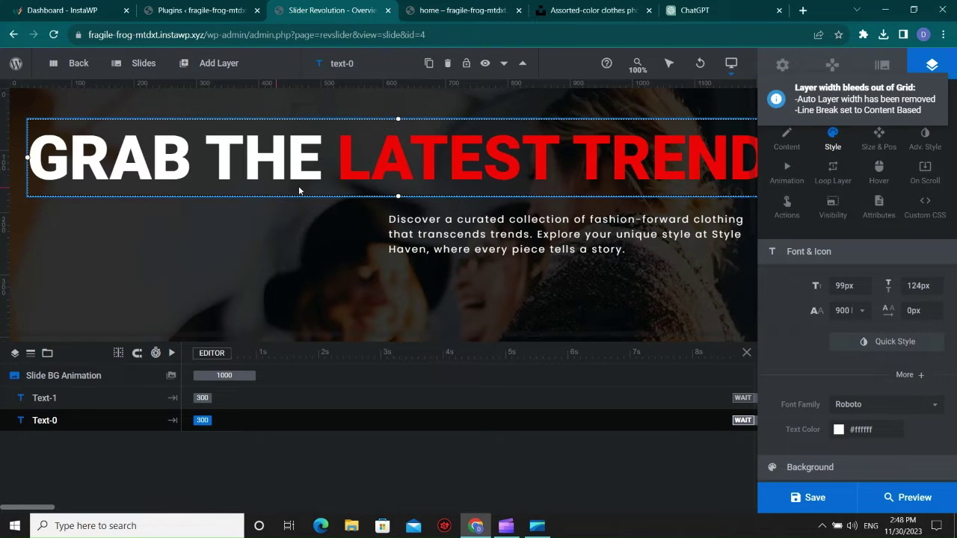
left_click_drag(298, 185, 349, 183)
left_click(80, 155)
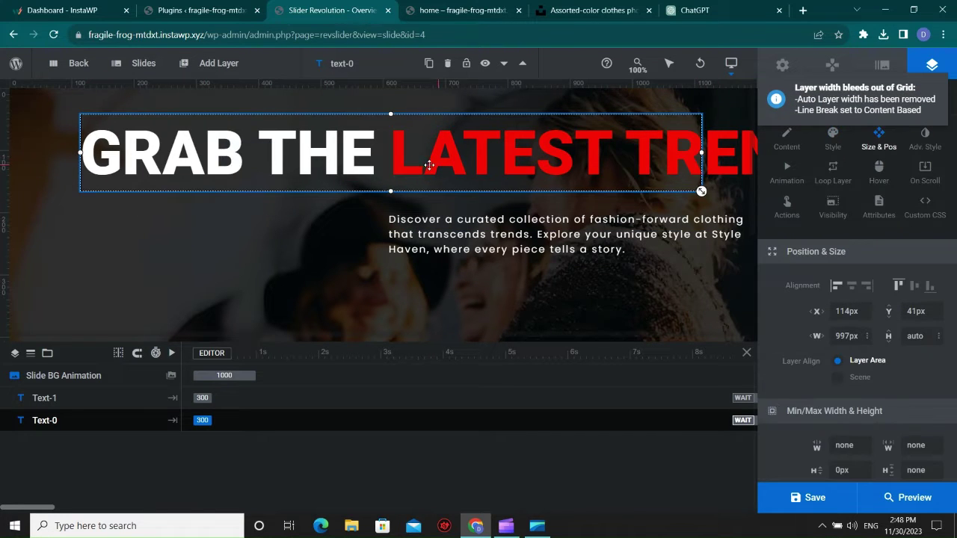
left_click_drag(659, 198, 491, 149)
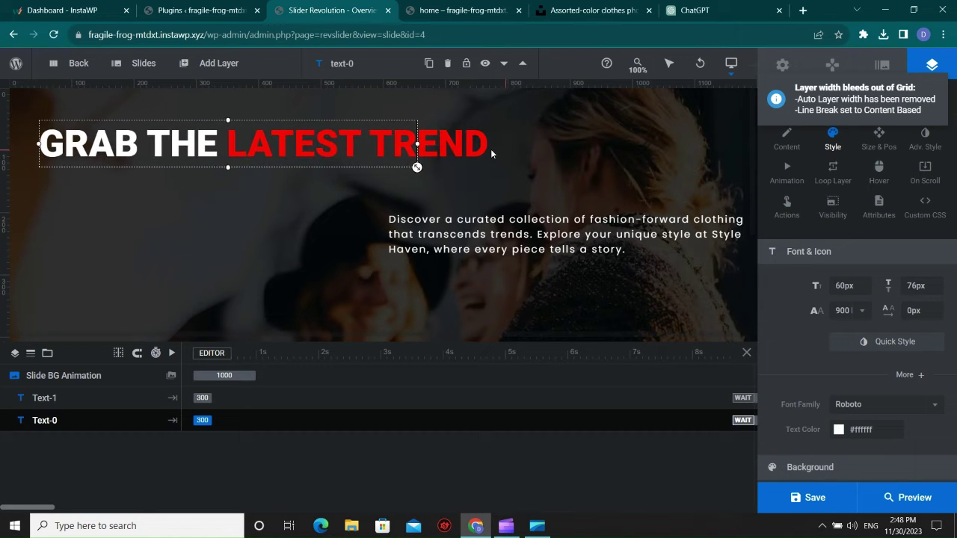
left_click_drag(418, 143, 487, 143)
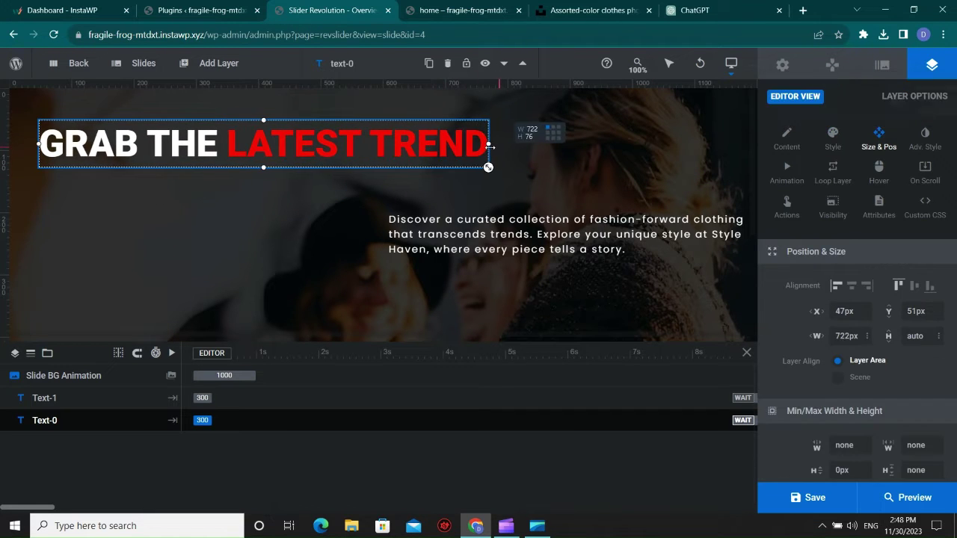
- Place the headline right of centre, align the description's left edge beneath it, and scale the description up to a 23px font
left_click_drag(397, 160, 668, 167)
left_click_drag(611, 224, 534, 198)
left_click_drag(695, 231, 662, 238)
- Add an image layer from the WordPress media library showing the blonde woman in the red T-shirt and sunglasses
mouse_move(169, 68)
mouse_move(218, 62)
mouse_move(209, 103)
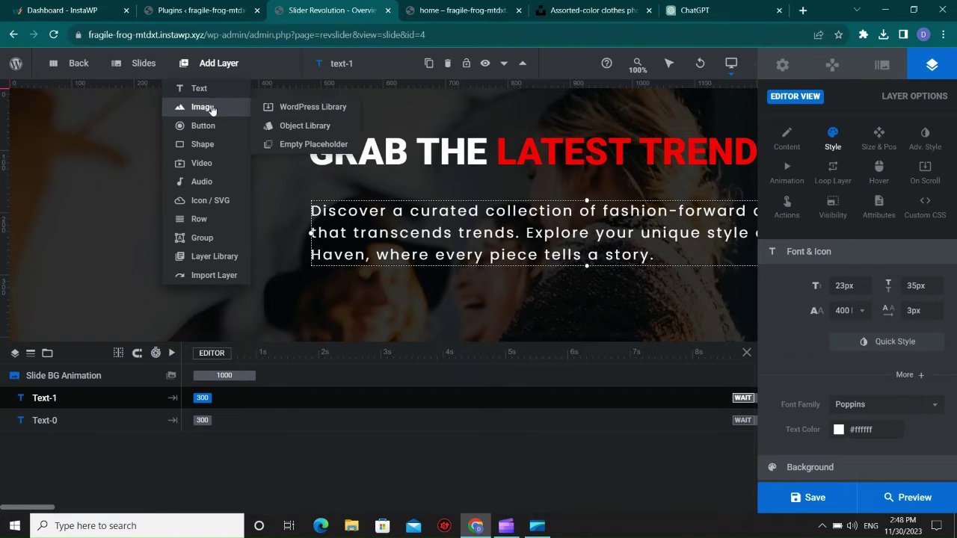
left_click(282, 104)
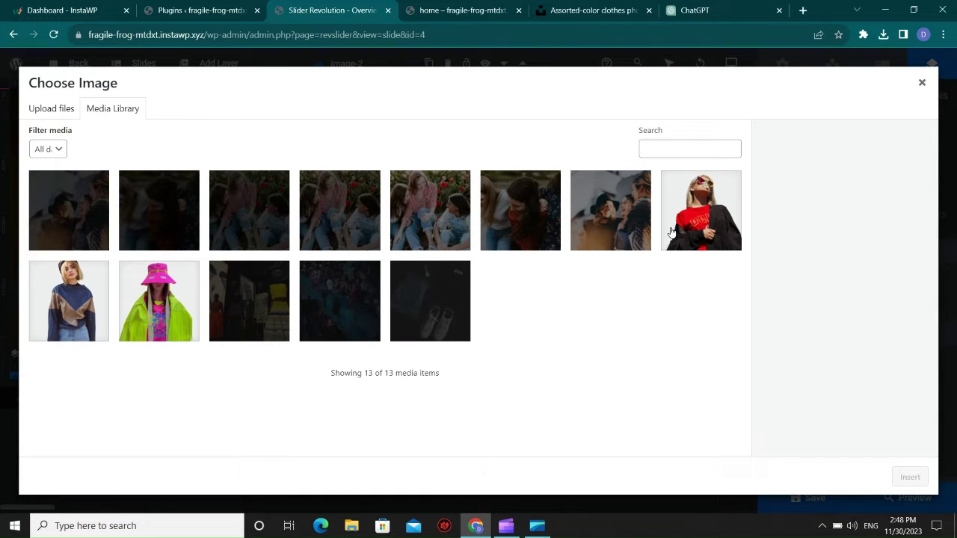
left_click(670, 232)
left_click(910, 477)
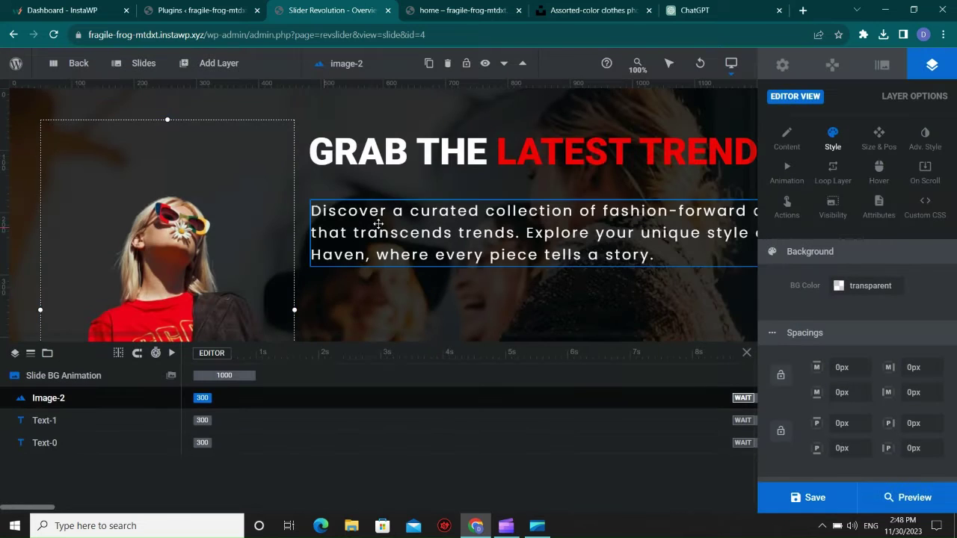
- Move the woman's image to about X -15, Y 29 and shrink the timeline area to enlarge the canvas
scroll(376, 232, "down", 3)
scroll(376, 232, "up", 2)
left_click_drag(241, 257, 202, 245)
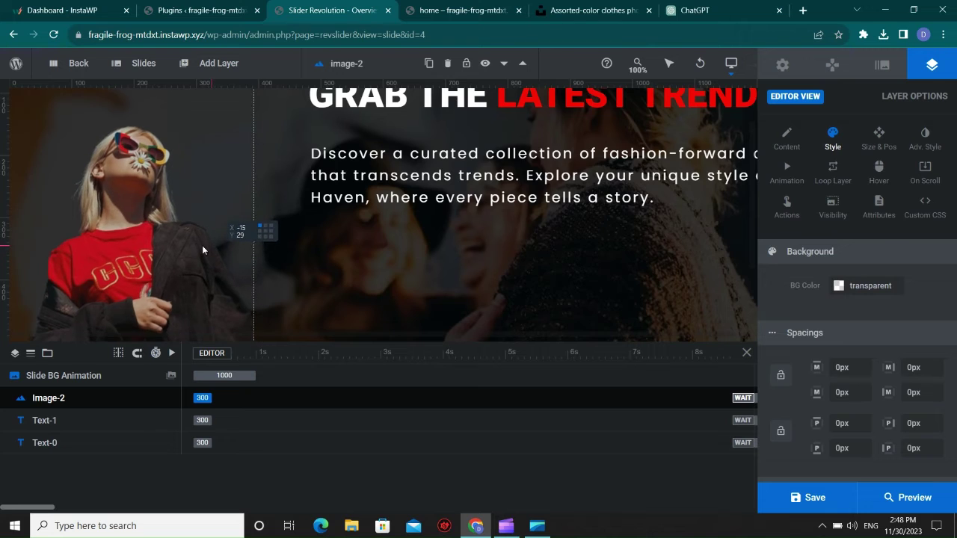
scroll(489, 194, "up", 1)
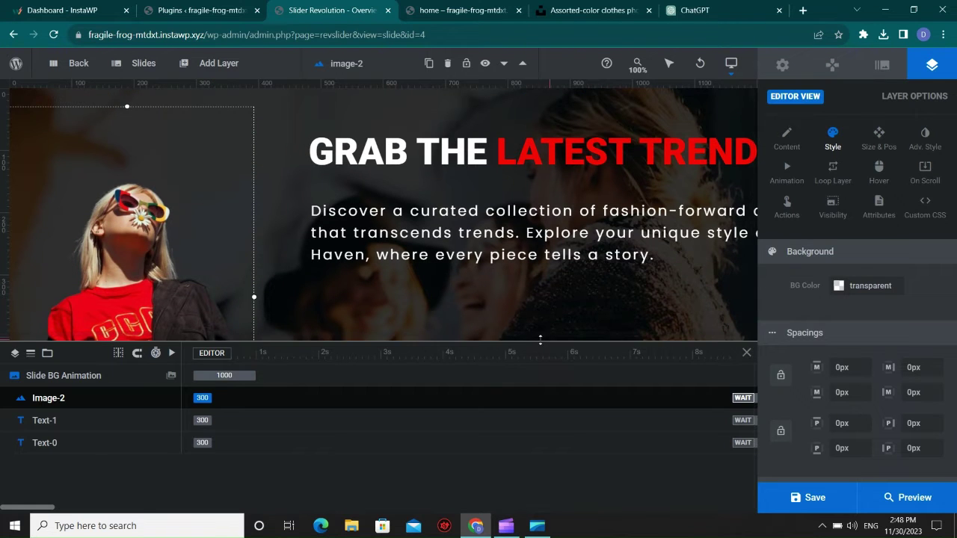
left_click_drag(537, 341, 535, 404)
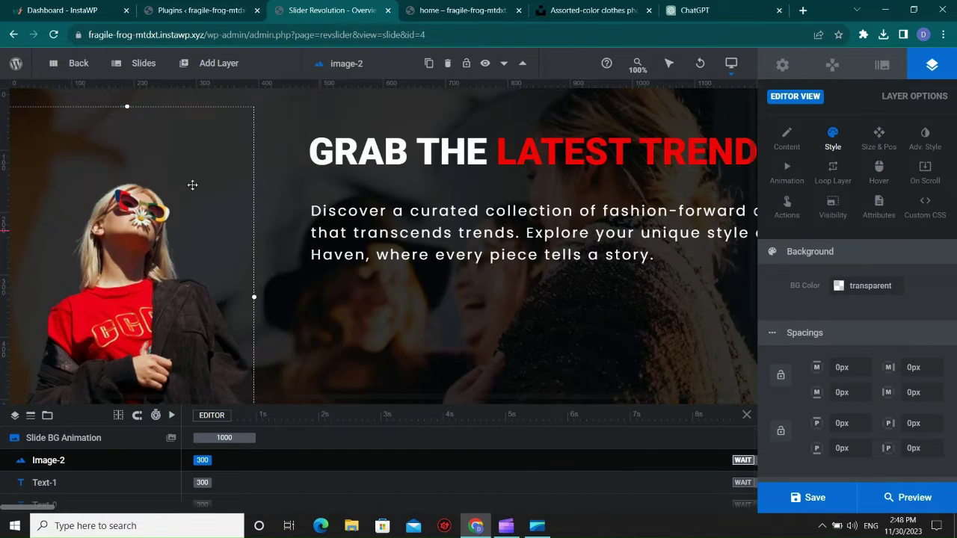
- Add a blue rectangular "Click Here" button and place it below the description, aligned with its left edge
mouse_move(211, 73)
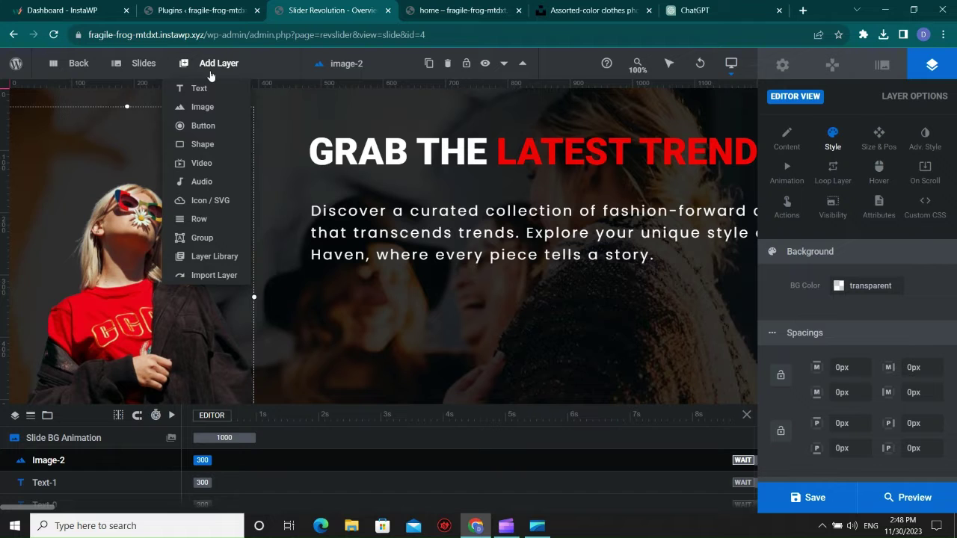
left_click(216, 129)
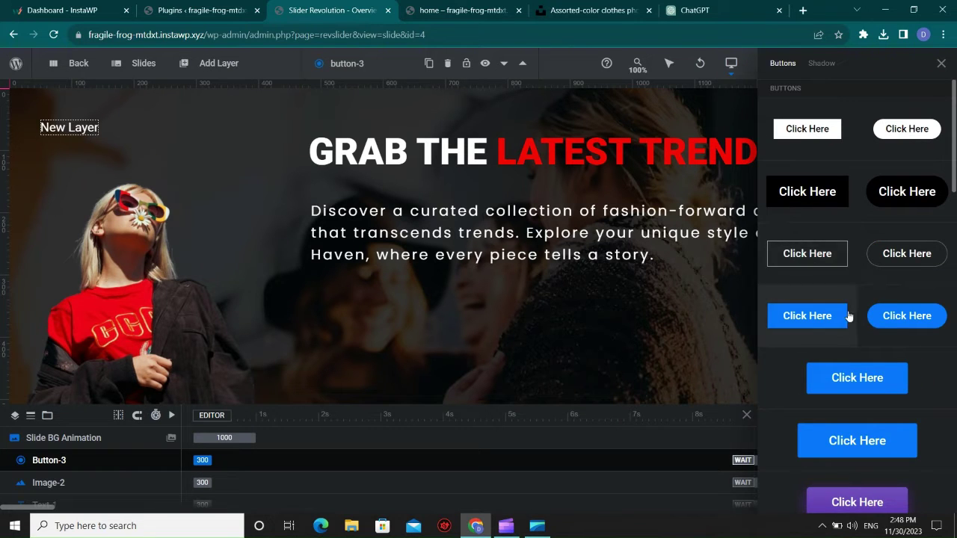
left_click(806, 315)
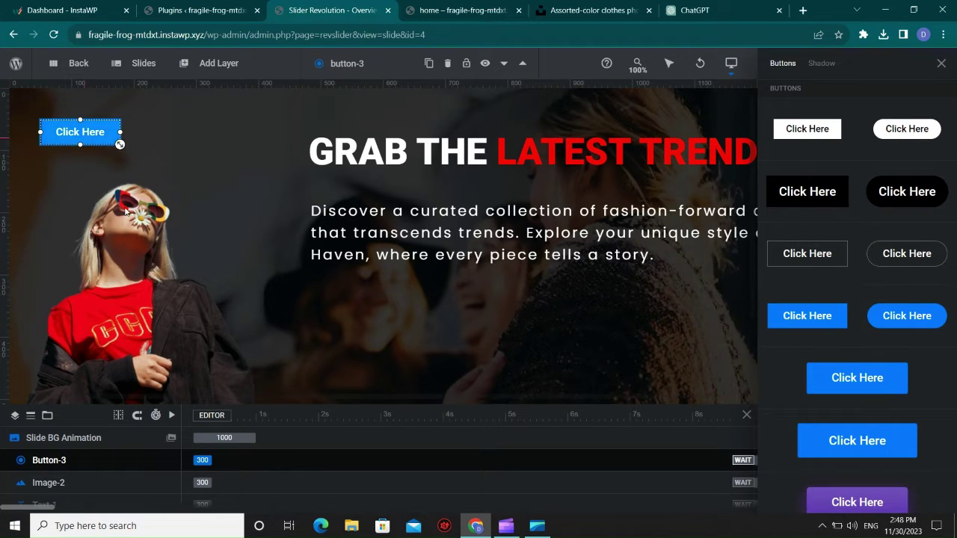
left_click_drag(80, 130, 341, 328)
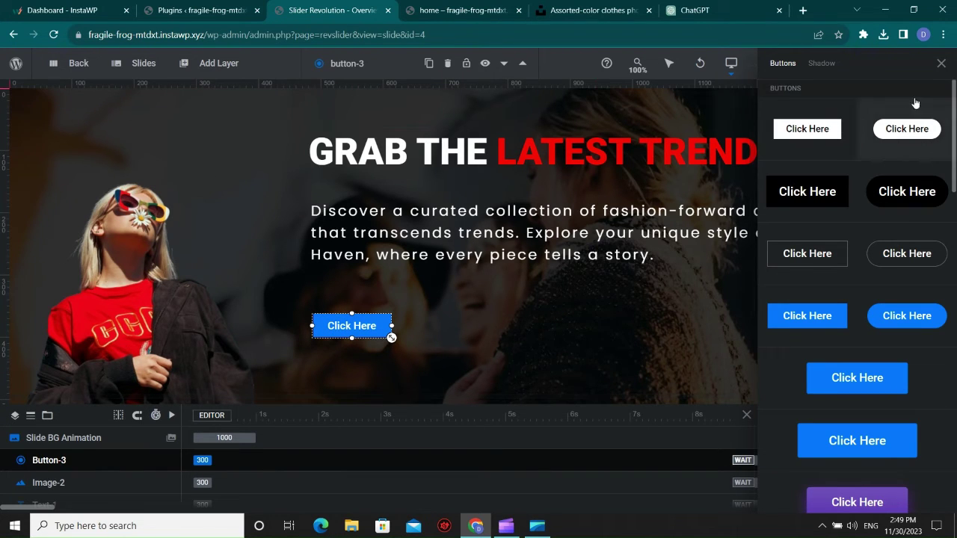
left_click(942, 63)
- Add a second rectangular "Click Here" button with a thin outline and place it beside the blue one
mouse_move(213, 63)
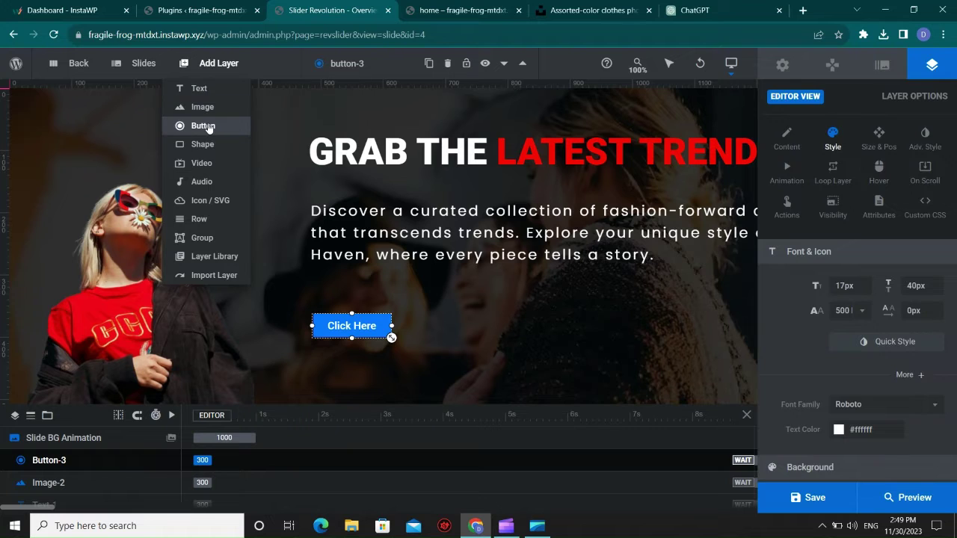
left_click(207, 126)
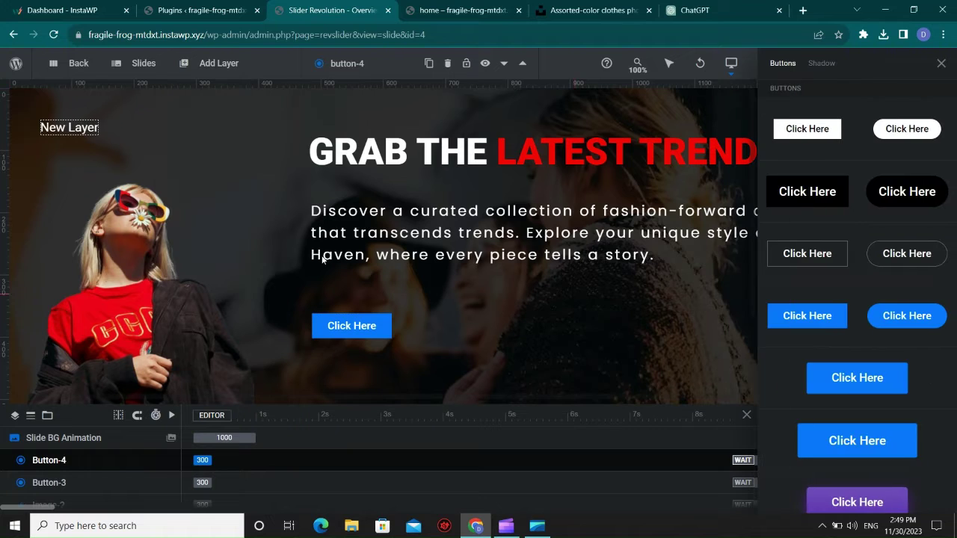
left_click(811, 256)
left_click_drag(93, 146, 469, 339)
left_click(489, 292)
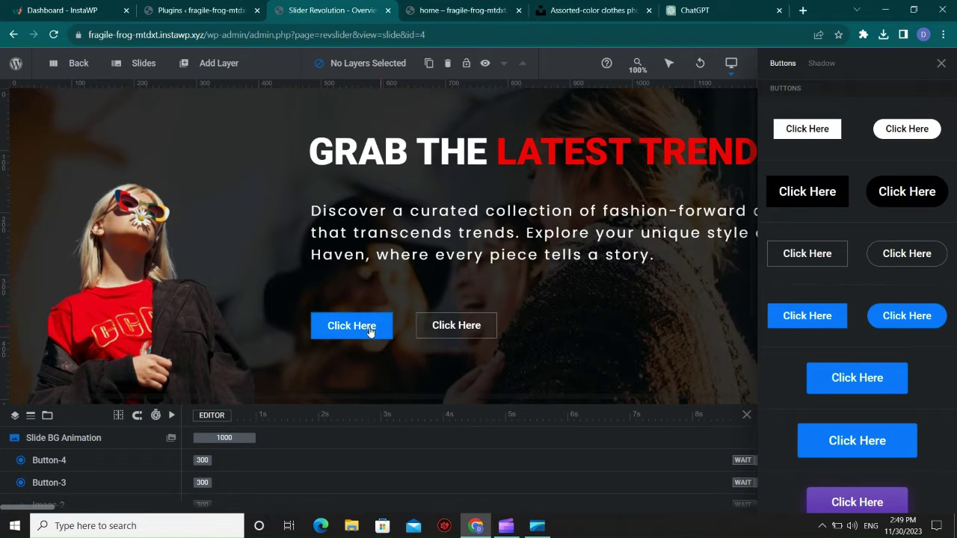
- Move the woman's image to about X -37, Y -50 and set its height to 700px
left_click(130, 252)
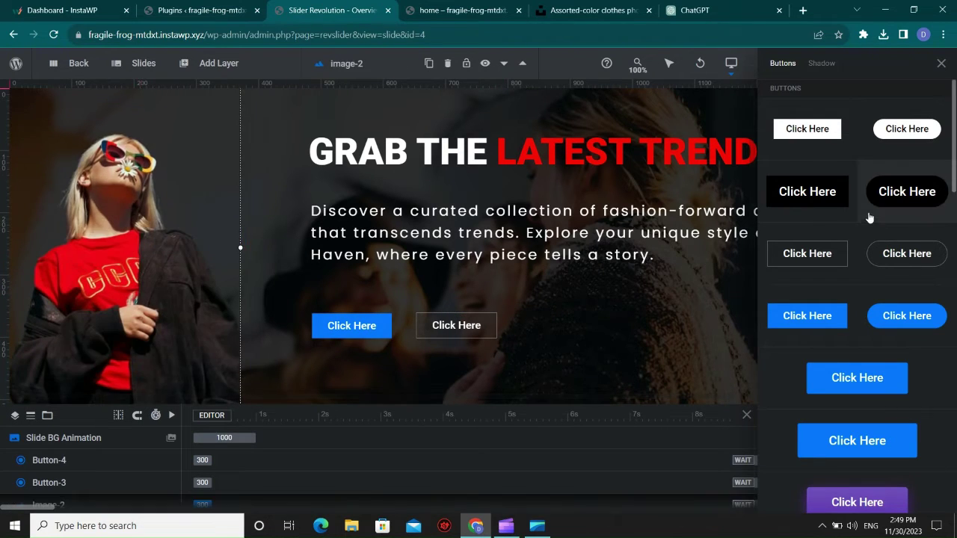
left_click(941, 63)
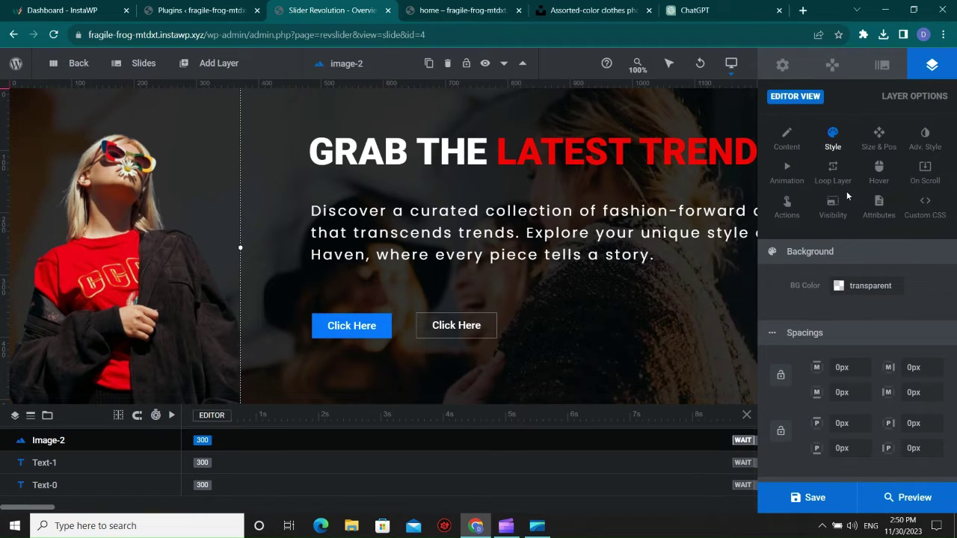
scroll(853, 276, "down", 2)
scroll(857, 309, "up", 2)
scroll(861, 307, "down", 2)
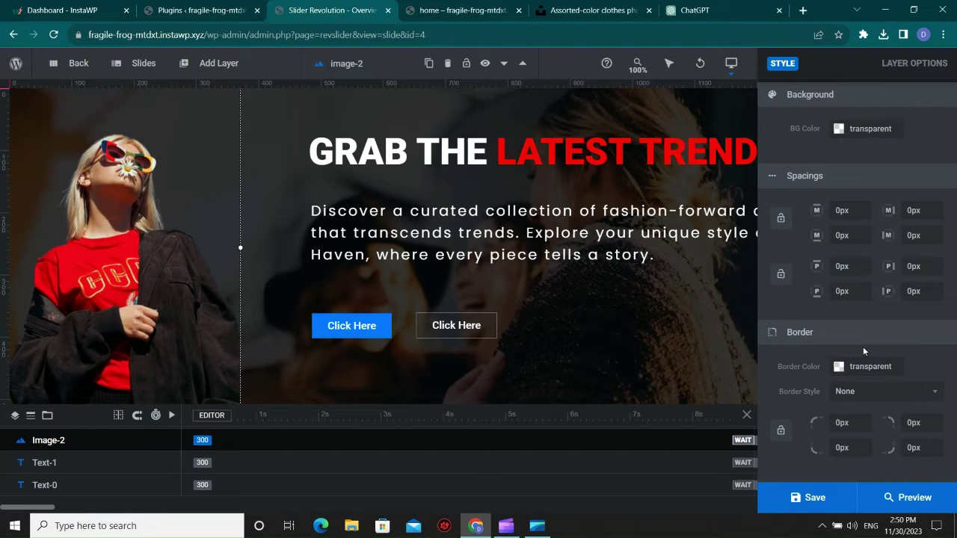
scroll(861, 344, "up", 2)
left_click(786, 139)
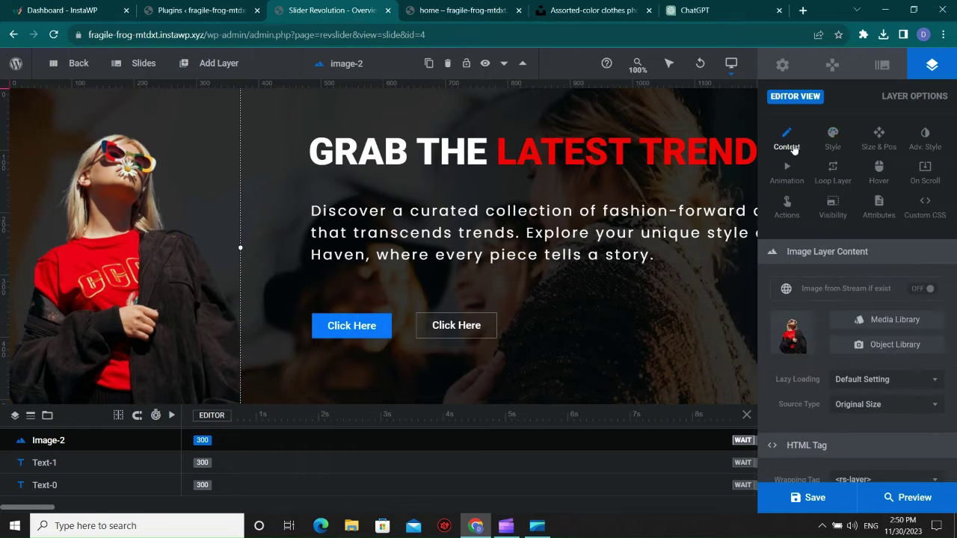
left_click(878, 139)
scroll(887, 326, "down", 2)
scroll(891, 269, "up", 2)
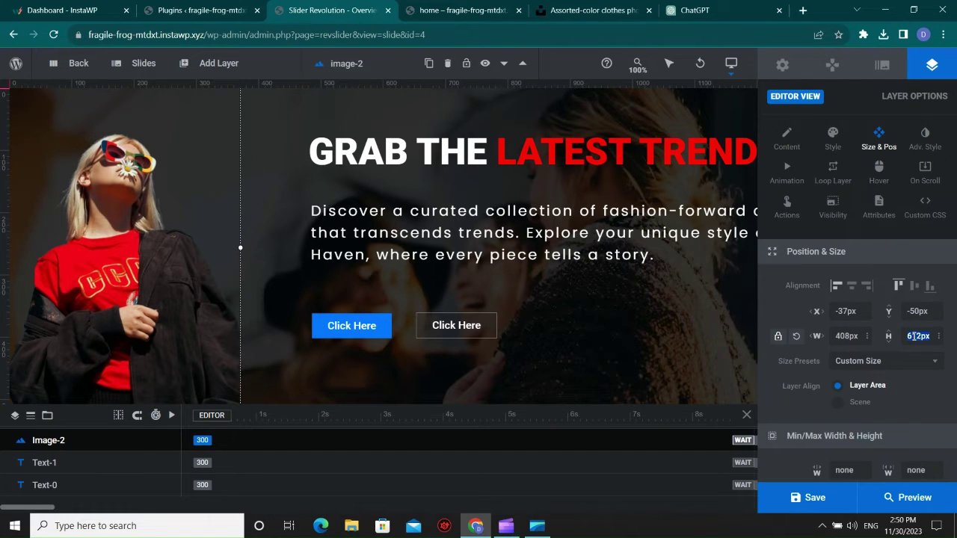
key("Return")
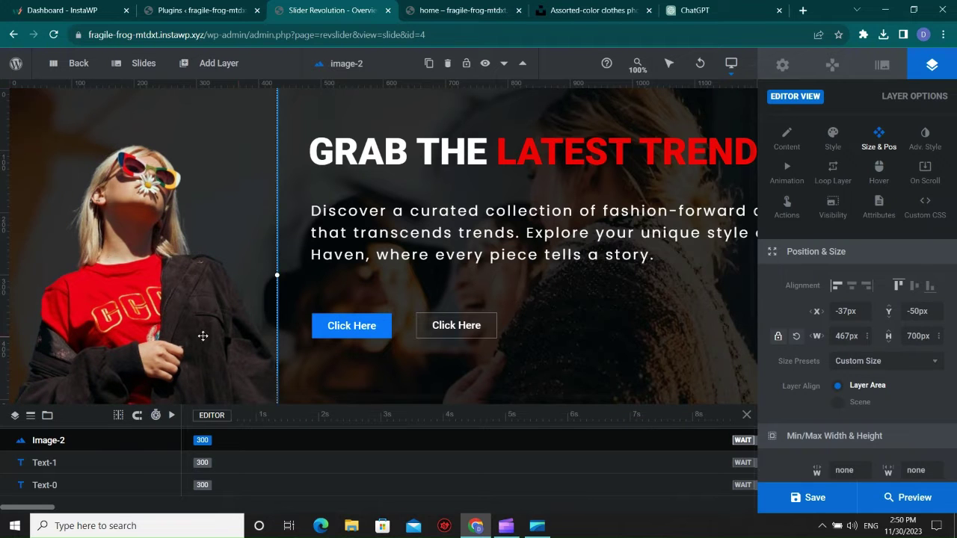
- Move the enlarged woman's image down to about X -46, Y 12
scroll(248, 314, "down", 1)
left_click_drag(176, 293, 169, 339)
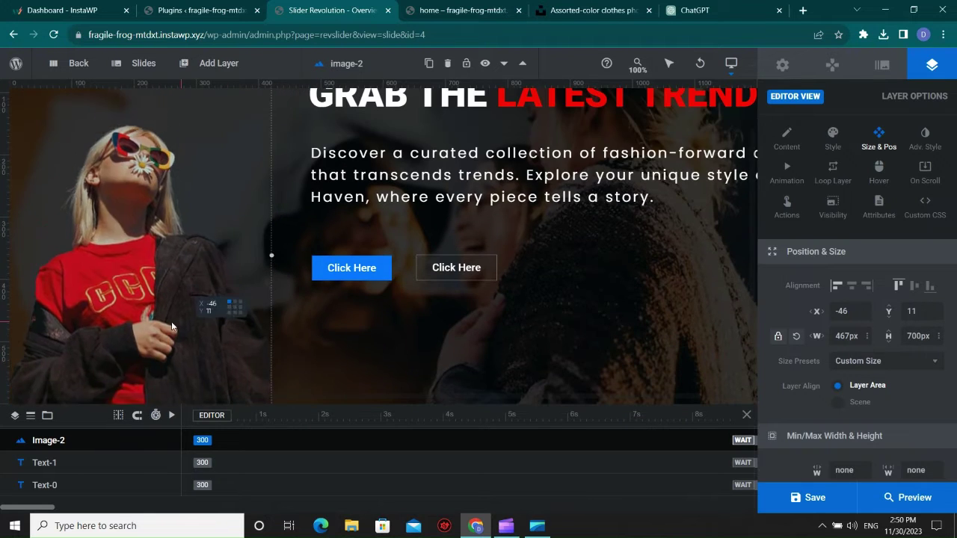
scroll(295, 300, "up", 1)
scroll(296, 323, "down", 2)
scroll(296, 323, "up", 2)
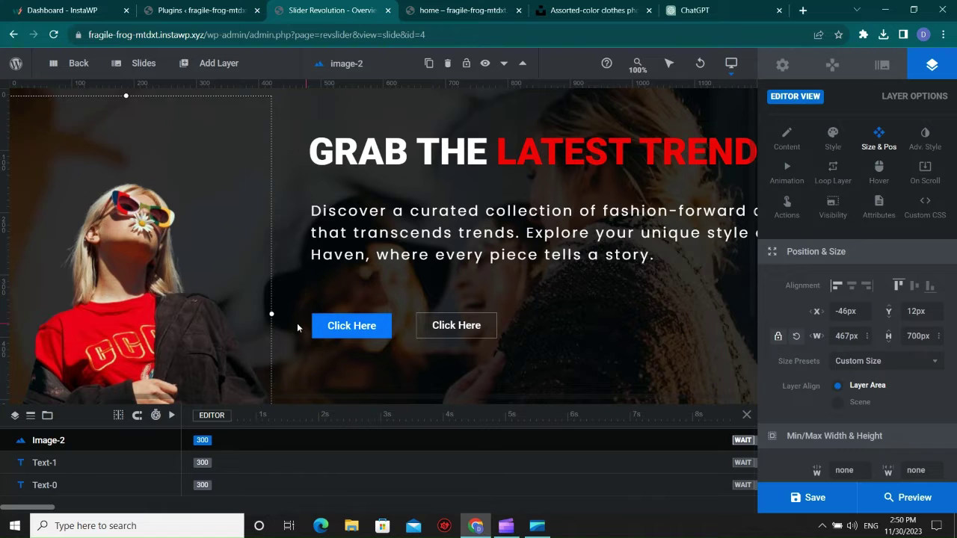
- Move both "Click Here" buttons about 90px lower on the slide, keeping them side by side
scroll(297, 323, "down", 2)
scroll(463, 325, "up", 2)
scroll(489, 323, "down", 2)
left_click_drag(359, 206, 364, 268)
left_click_drag(442, 211, 443, 267)
scroll(449, 273, "up", 2)
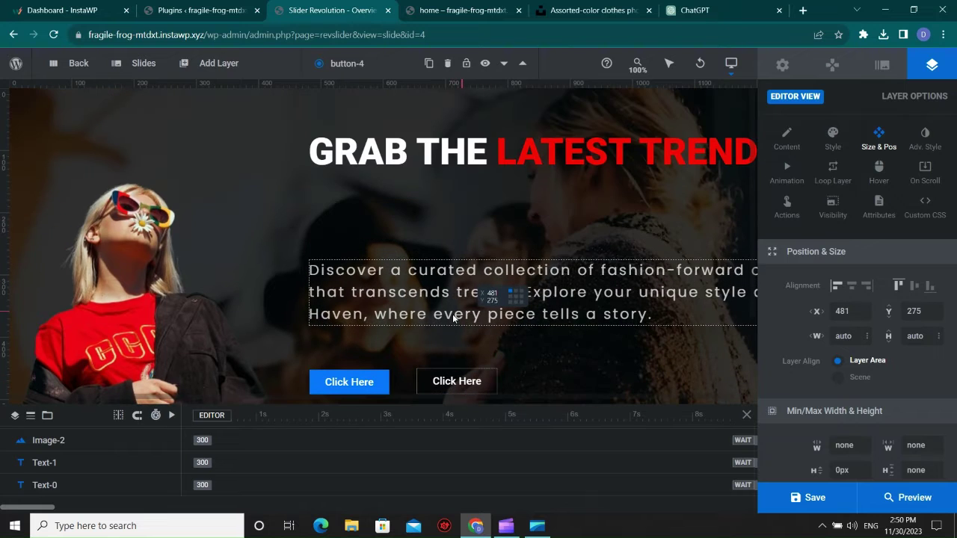
- Lower the description to just above the buttons and move the headline down to about X 478, Y 184
left_click_drag(453, 317, 455, 332)
left_click_drag(426, 161, 427, 235)
scroll(463, 270, "down", 2)
scroll(478, 270, "up", 2)
scroll(478, 270, "down", 2)
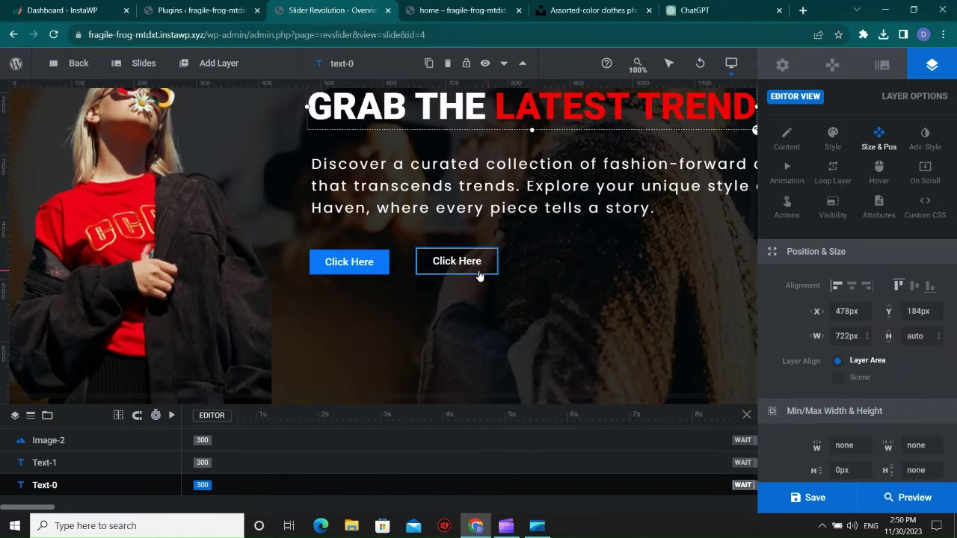
- Move the blue button down to about Y 493, then lower the outlined button level with it and widen their gap
scroll(478, 270, "up", 2)
scroll(479, 270, "down", 2)
left_click_drag(353, 271, 354, 298)
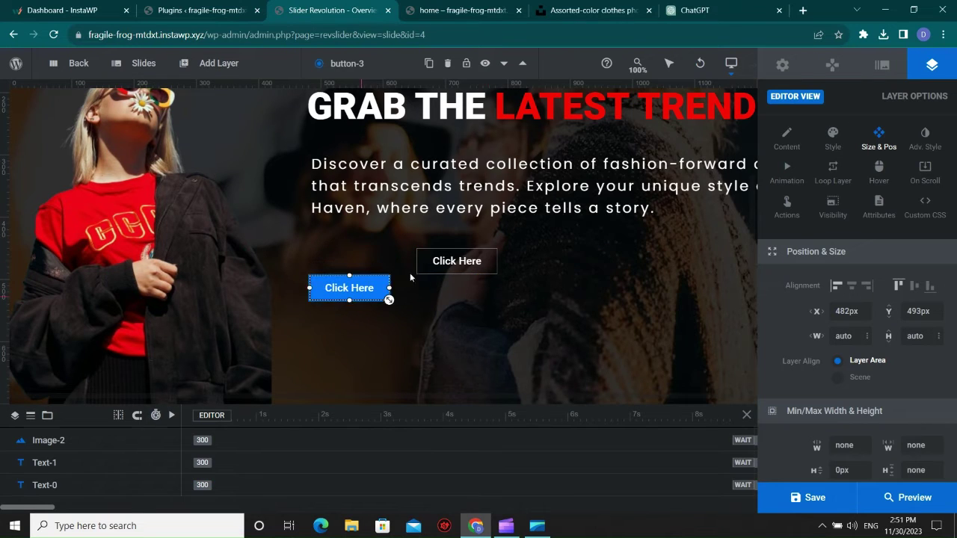
left_click_drag(449, 269, 474, 300)
- Enlarge both buttons to matching sizes, bringing the blue one to a 22px font, and realign it with the outlined button
left_click(361, 296)
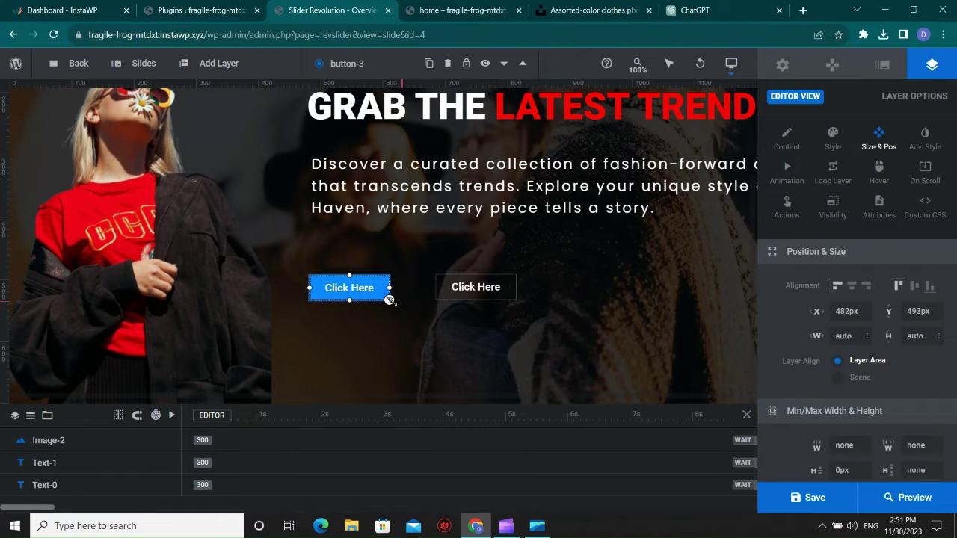
left_click_drag(389, 300, 411, 304)
left_click(514, 300)
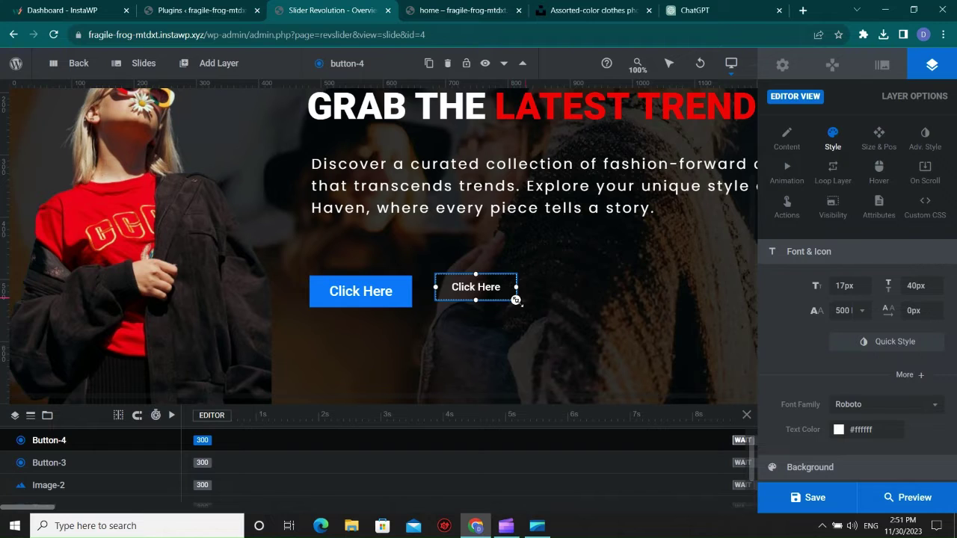
left_click_drag(516, 300, 536, 306)
left_click(470, 320)
left_click(386, 305)
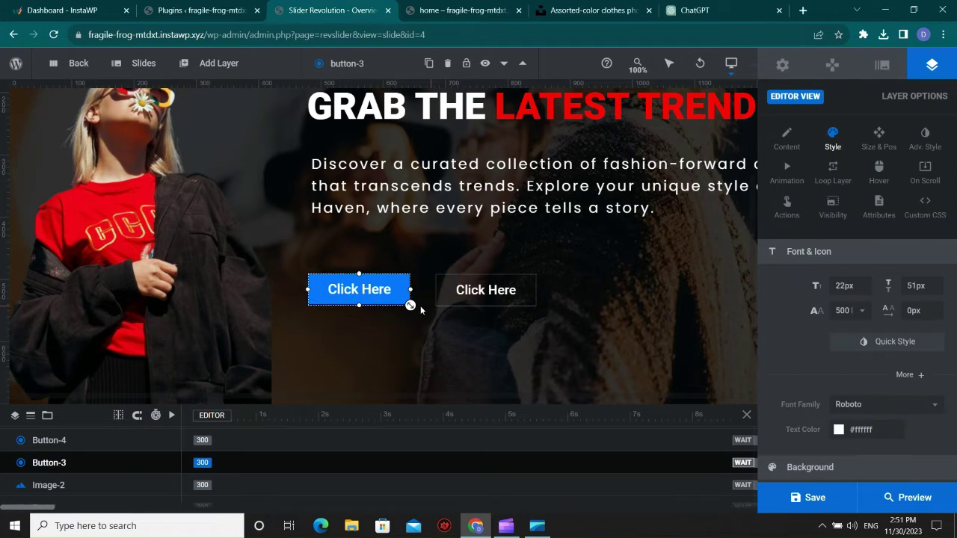
- Shrink the blue button slightly to a 21px font so its size matches the outlined button beside it
left_click(412, 305)
left_click_drag(411, 305, 406, 303)
left_click(466, 313)
left_click(465, 301)
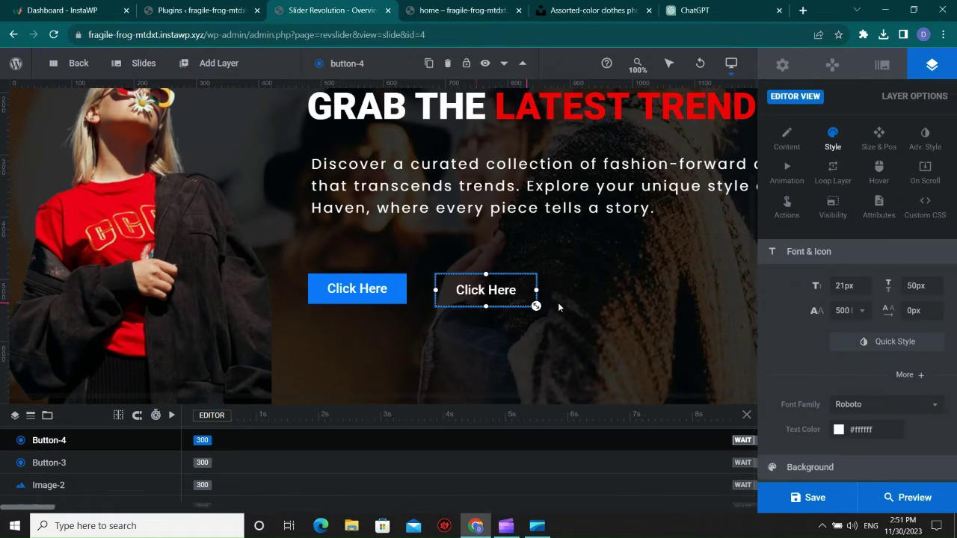
left_click(440, 319)
- Change the blue button's text to "SHOP NOW"
left_click(383, 297)
left_click(787, 138)
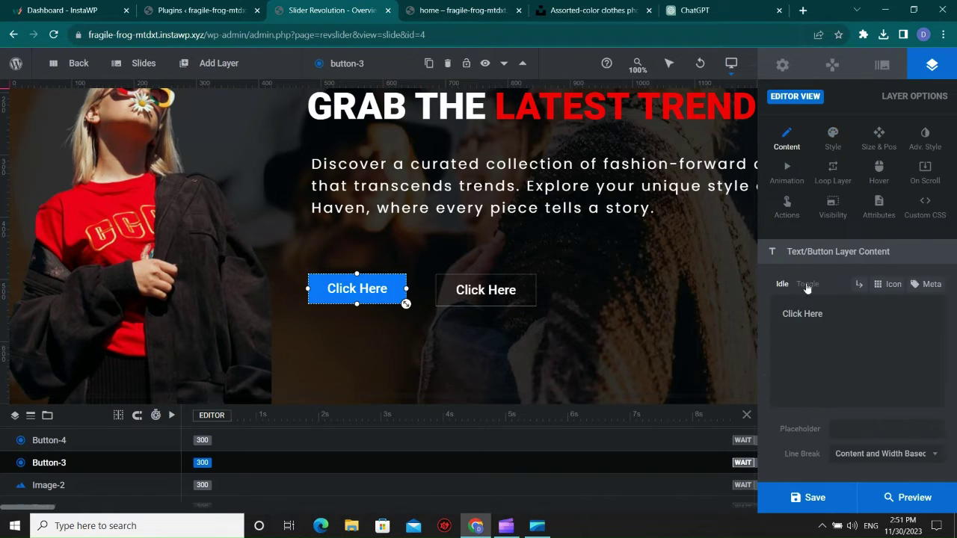
left_click_drag(826, 320, 775, 314)
type("SHOP NOW")
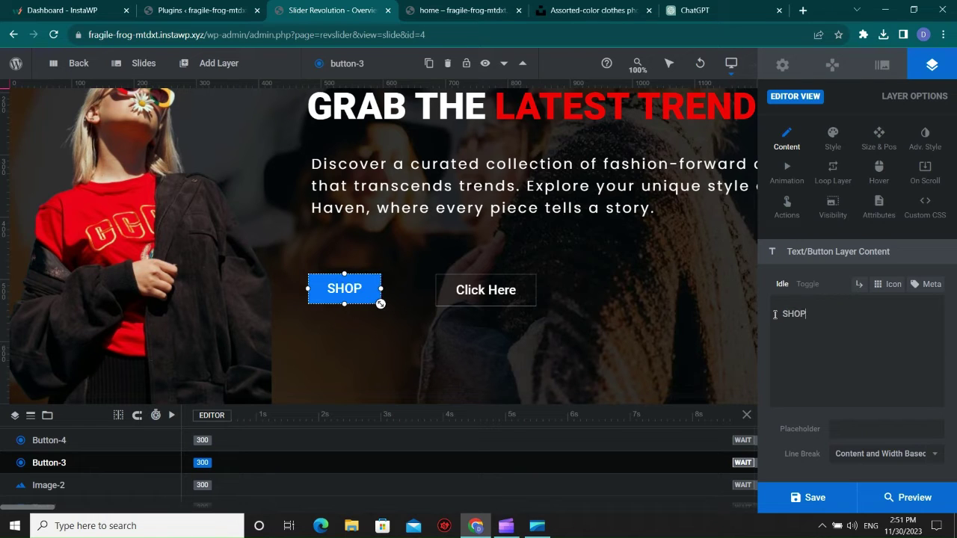
- Change the outlined button's text to "ABOUT US"
left_click(461, 290)
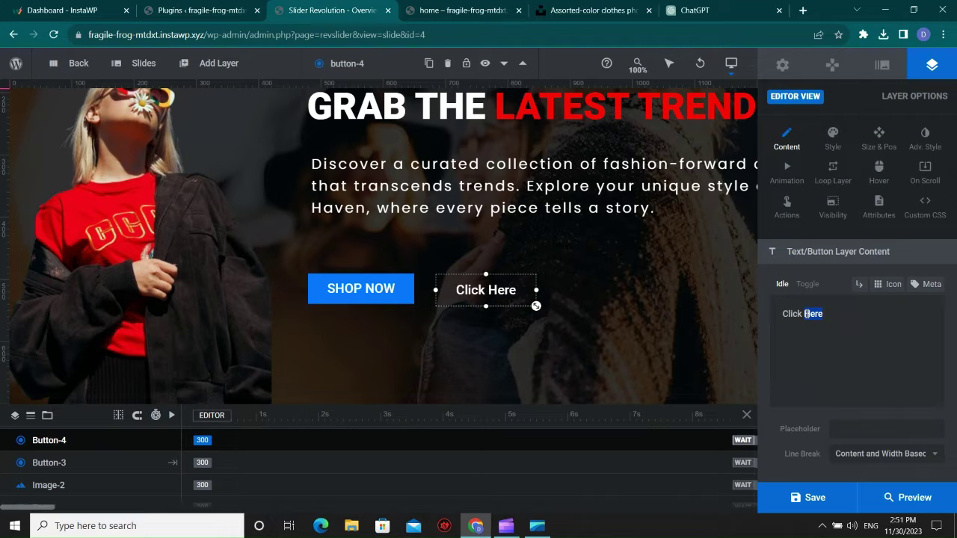
key("BackSpace")
type("AD")
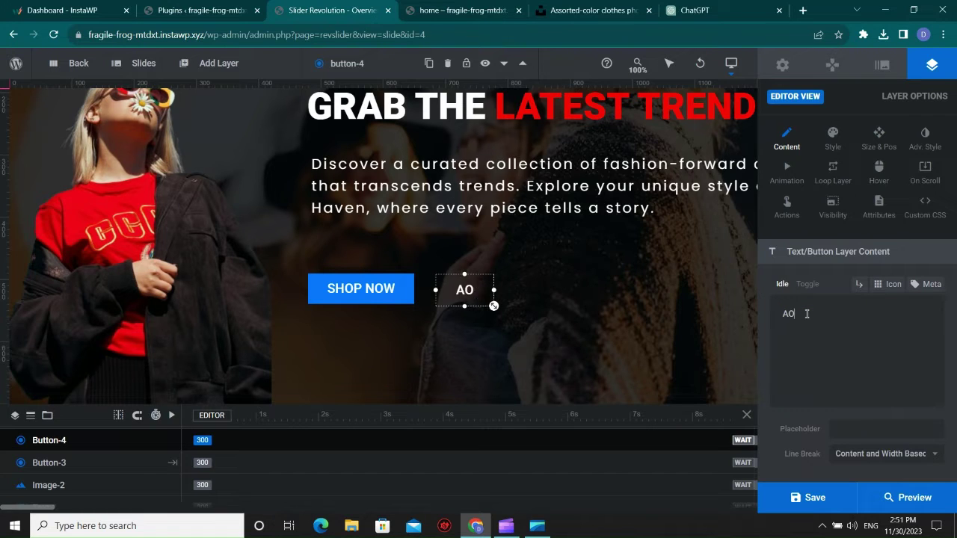
key("BackSpace")
type("BOUT US")
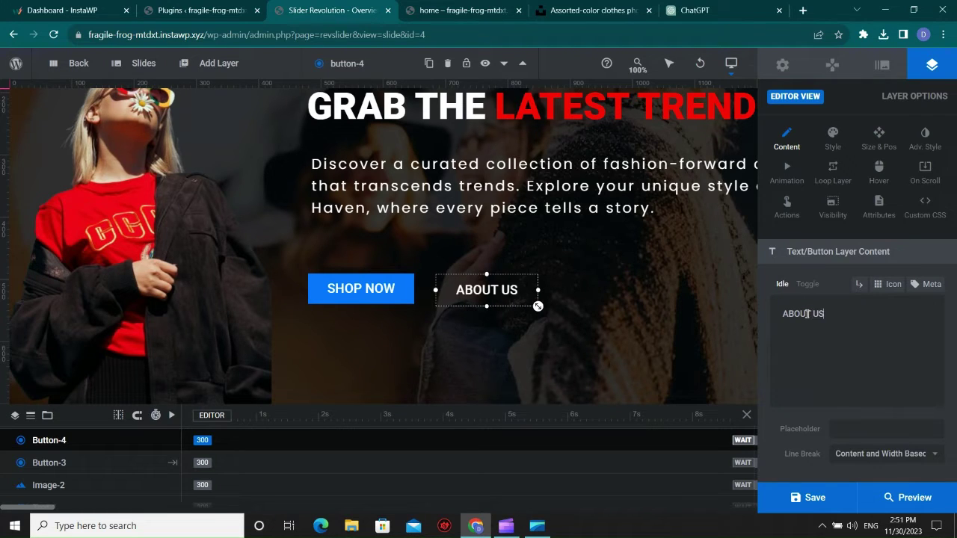
left_click(598, 289)
- Shift the headline left over the slide and enlarge it to a 66px font with an 83px line height
left_click(408, 301)
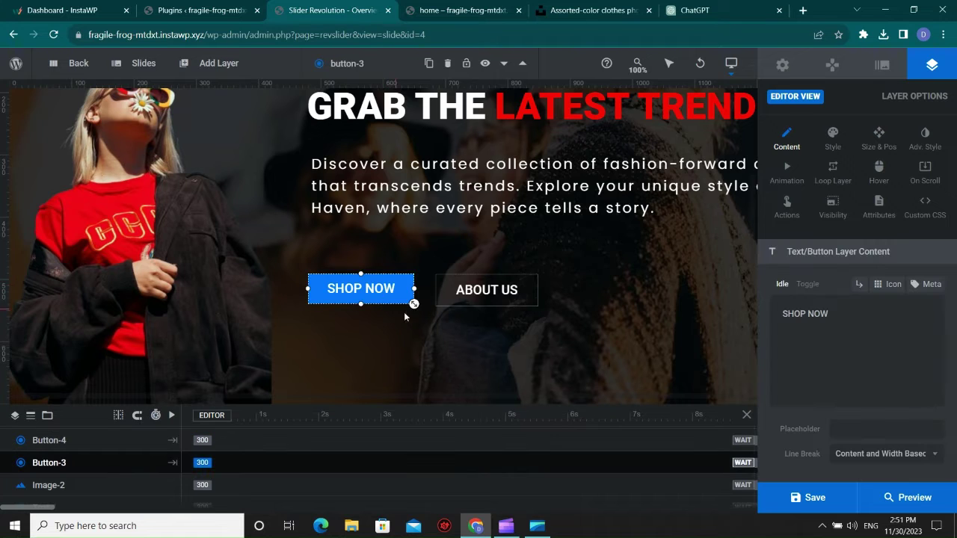
scroll(516, 269, "up", 2)
scroll(519, 269, "down", 2)
scroll(514, 264, "up", 2)
left_click(516, 234)
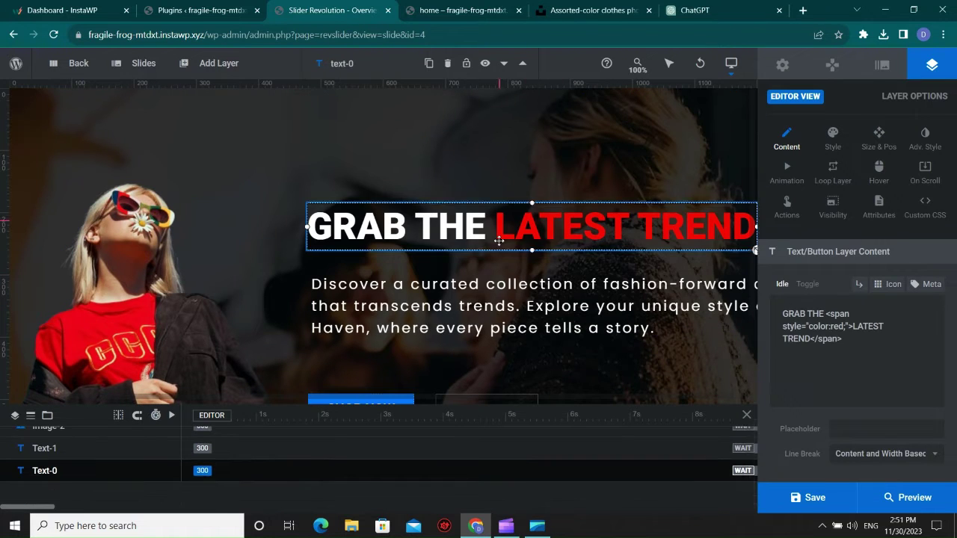
left_click_drag(516, 233, 422, 230)
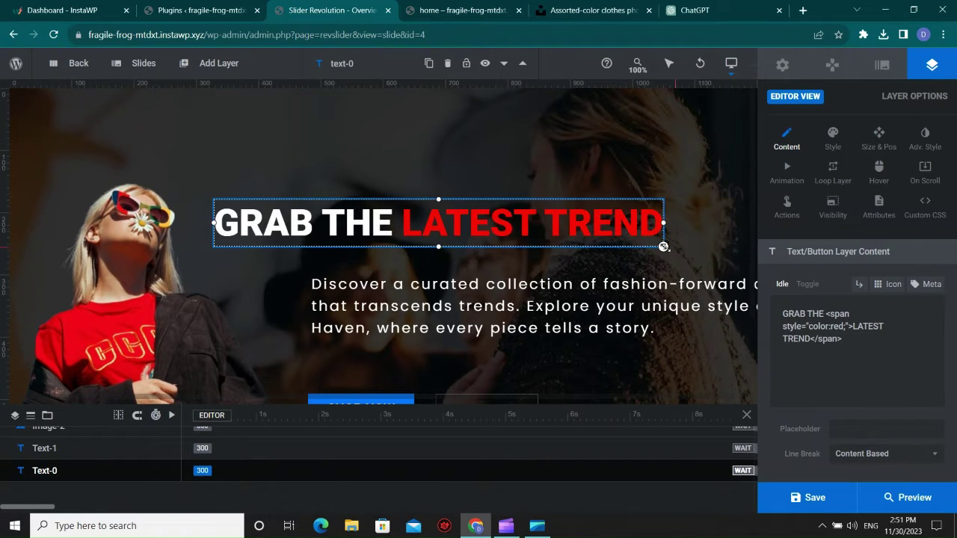
left_click_drag(663, 247, 752, 260)
left_click_drag(665, 244, 593, 244)
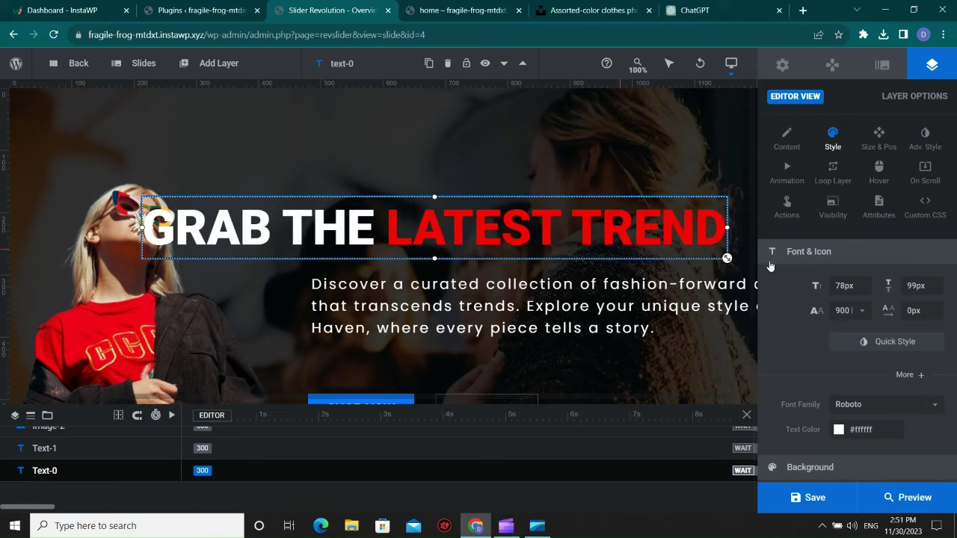
left_click_drag(725, 257, 632, 249)
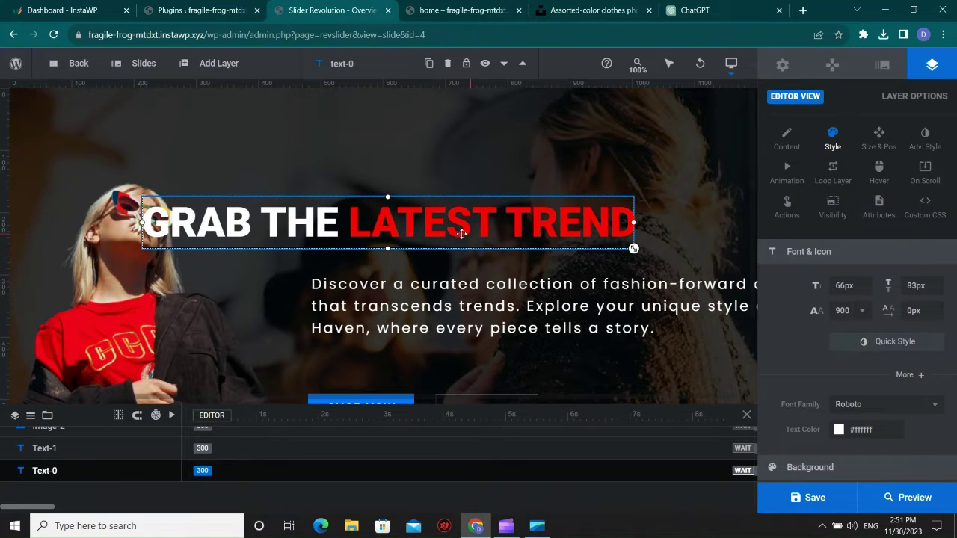
- Place the enlarged headline to the right of the model and align the description's left edge closely beneath it
left_click_drag(459, 236, 601, 224)
left_click_drag(503, 296, 478, 277)
scroll(476, 291, "down", 2)
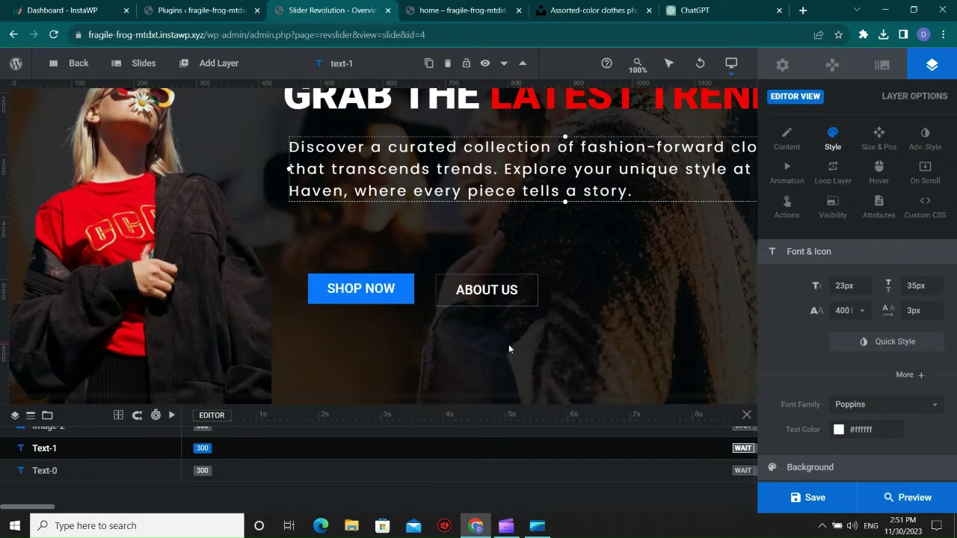
scroll(590, 284, "up", 2)
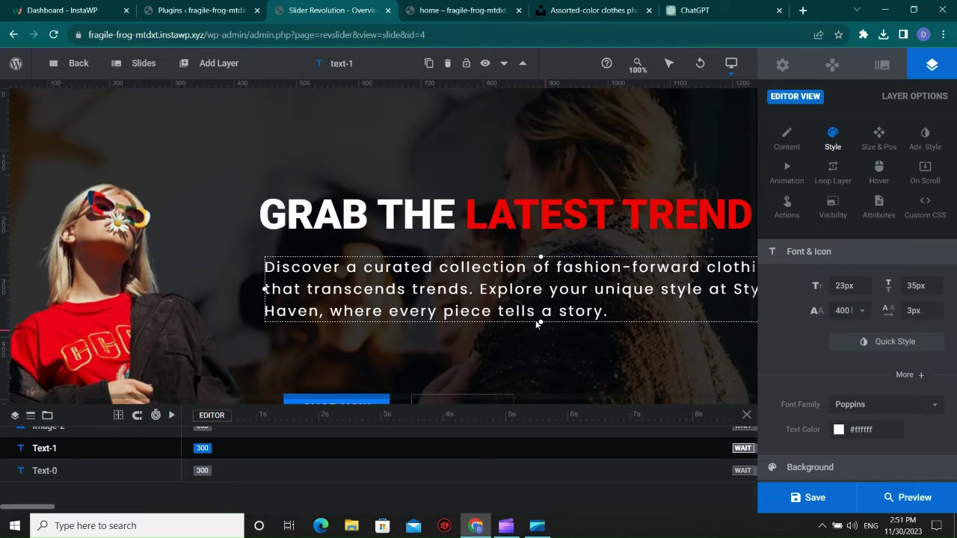
mouse_move(495, 219)
left_mouse_down()
mouse_move(512, 220)
mouse_move(500, 222)
left_mouse_up()
left_click(493, 292)
- Move the SHOP NOW button left beneath the description's start and bring the ABOUT US button level with it
scroll(490, 339, "down", 2)
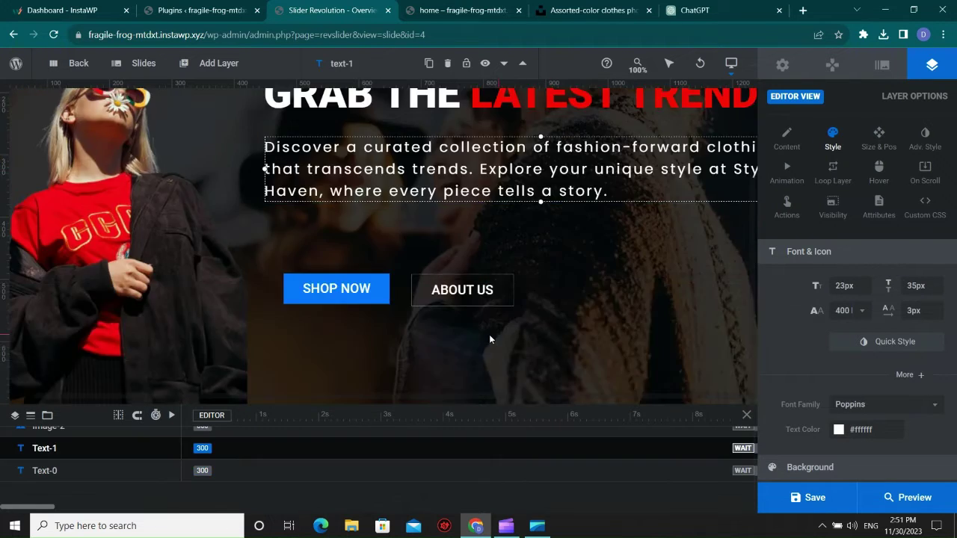
mouse_move(290, 303)
left_mouse_down()
mouse_move(304, 304)
mouse_move(275, 307)
left_mouse_up()
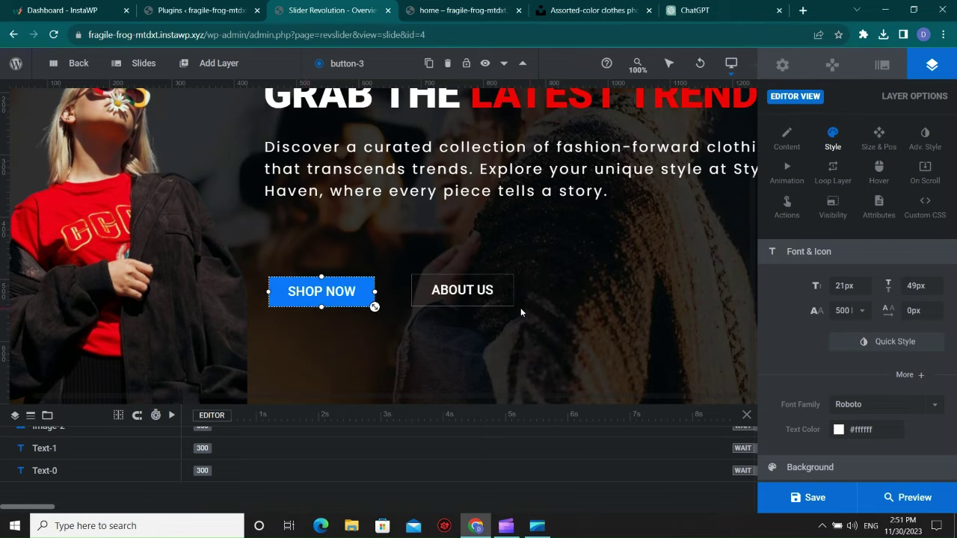
left_click_drag(455, 295, 456, 292)
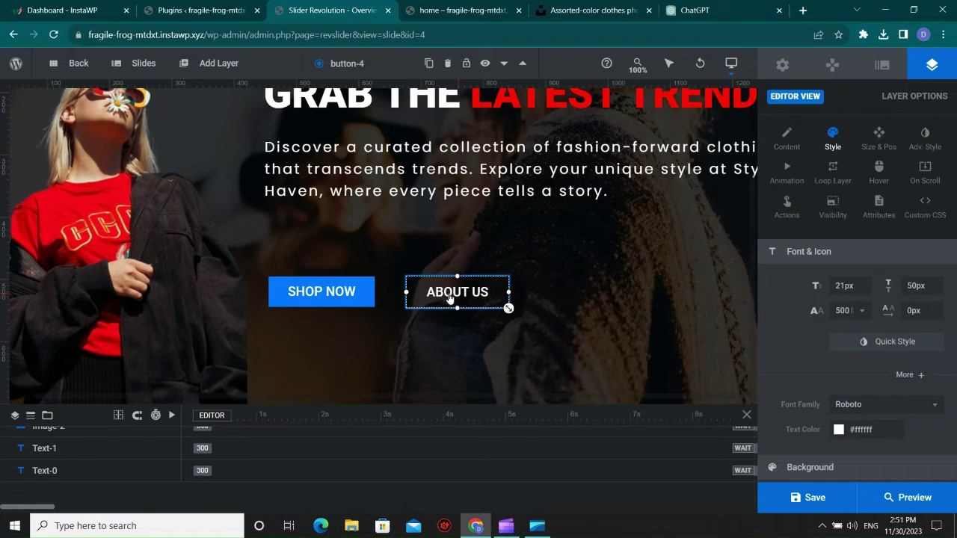
- Move the model image slightly left and up to about X -64, Y 1
scroll(394, 235, "up", 2)
scroll(394, 235, "down", 2)
left_click_drag(196, 295, 186, 273)
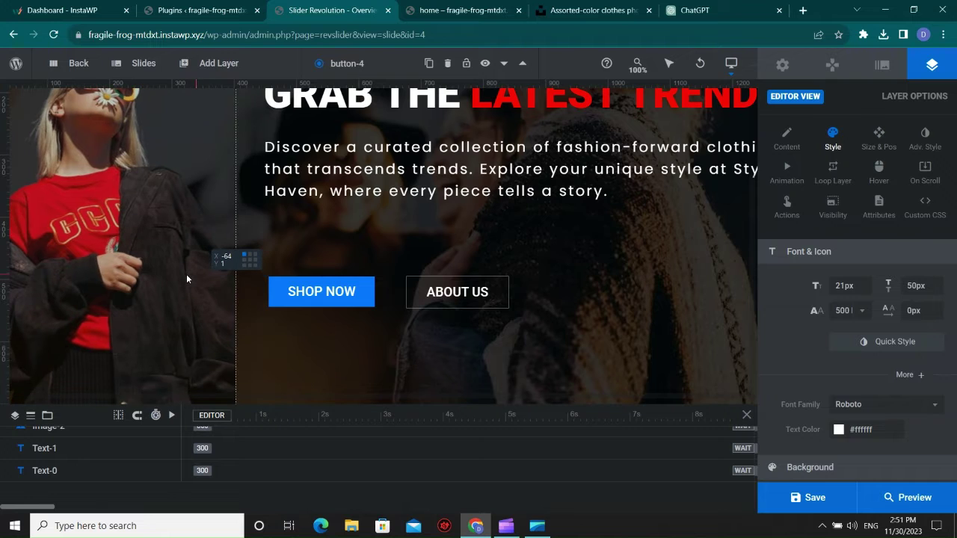
scroll(376, 274, "up", 2)
scroll(375, 274, "down", 2)
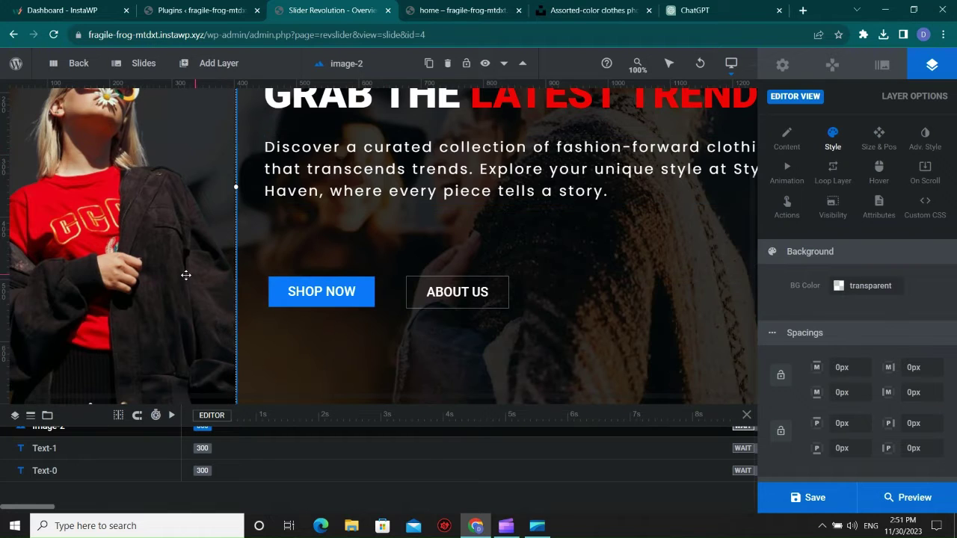
- Save the slide and check the full layout in the desktop preview, closing it when done
left_click(807, 498)
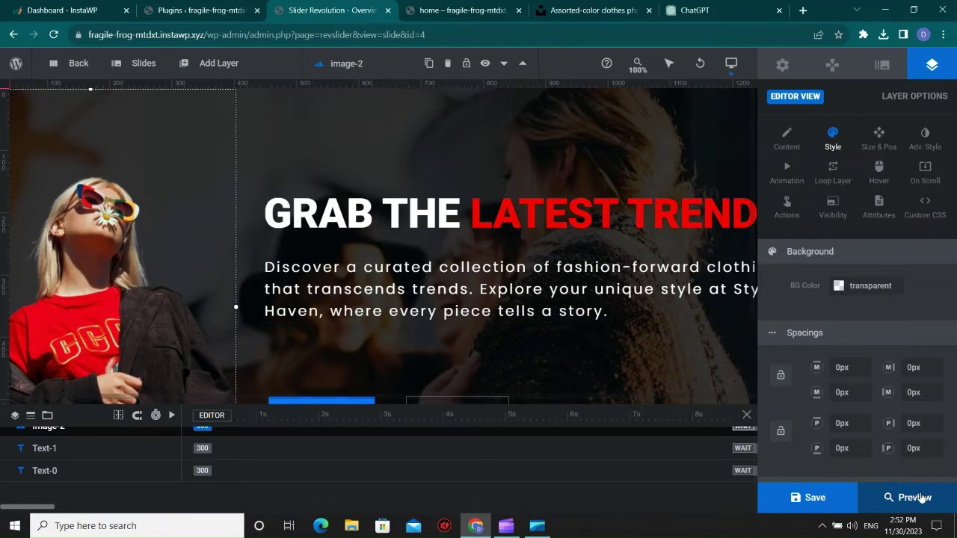
left_click(912, 497)
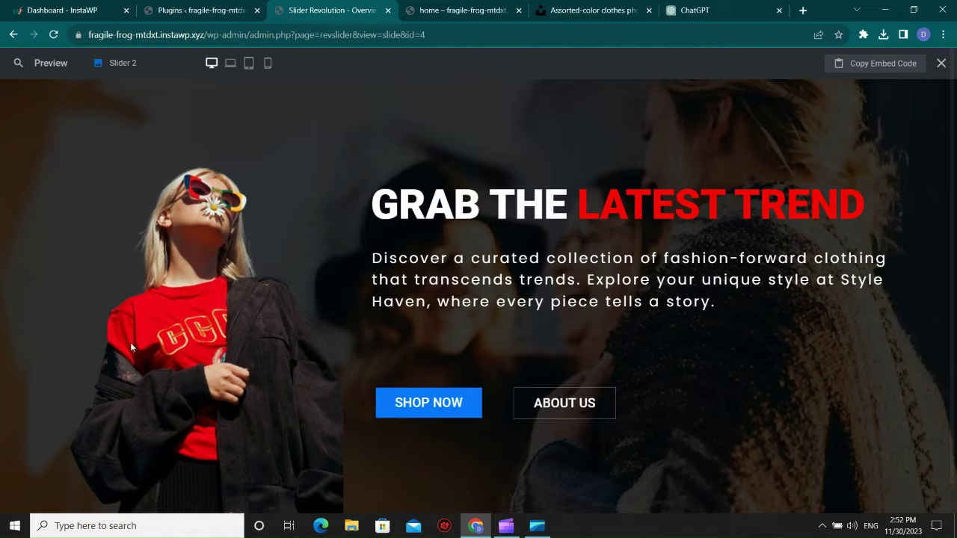
left_click(942, 65)
- Move the model image further left to about X -120, Y 5
scroll(223, 314, "down", 2)
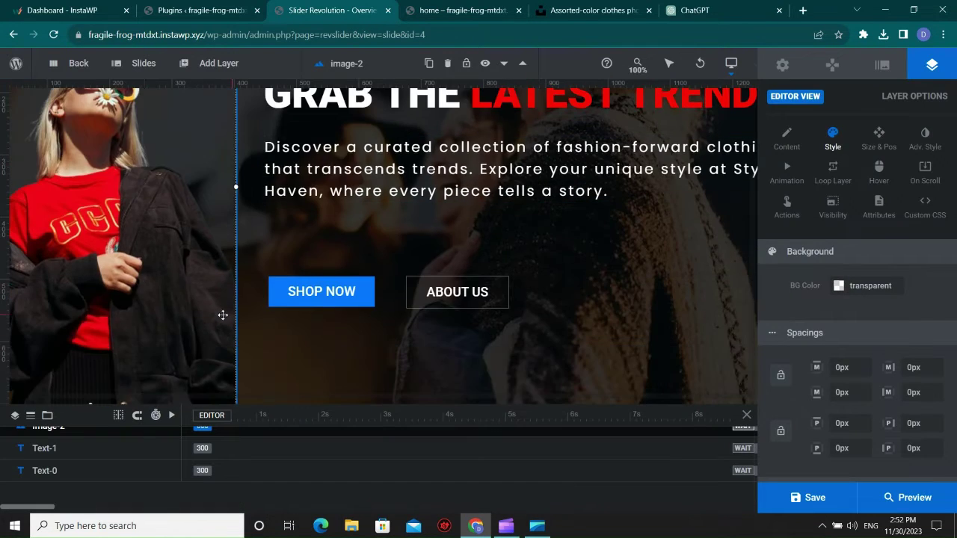
left_click_drag(145, 277, 110, 277)
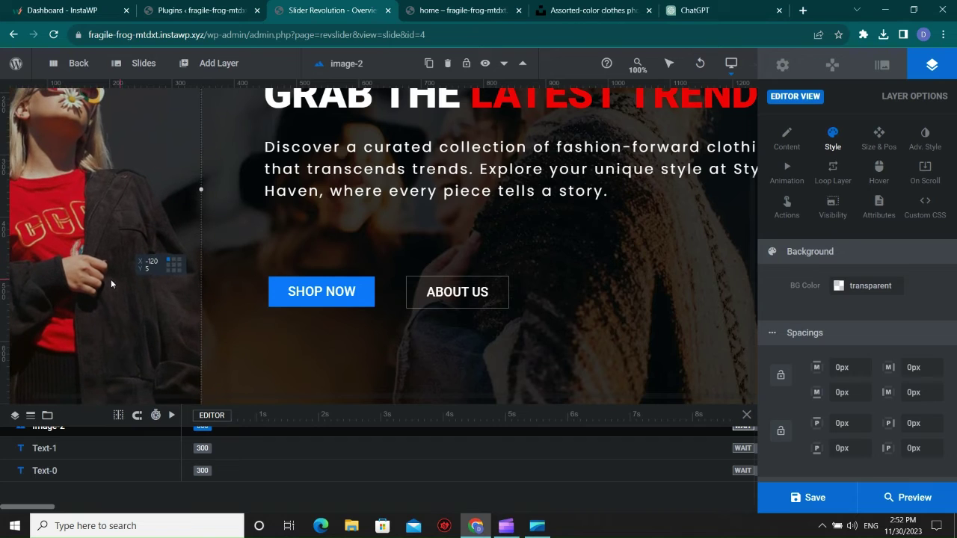
- Shrink SHOP NOW to an 18px font and ABOUT US to 19px, keeping the two buttons level and close together
left_click(337, 300)
left_click_drag(374, 306, 359, 303)
left_click(467, 301)
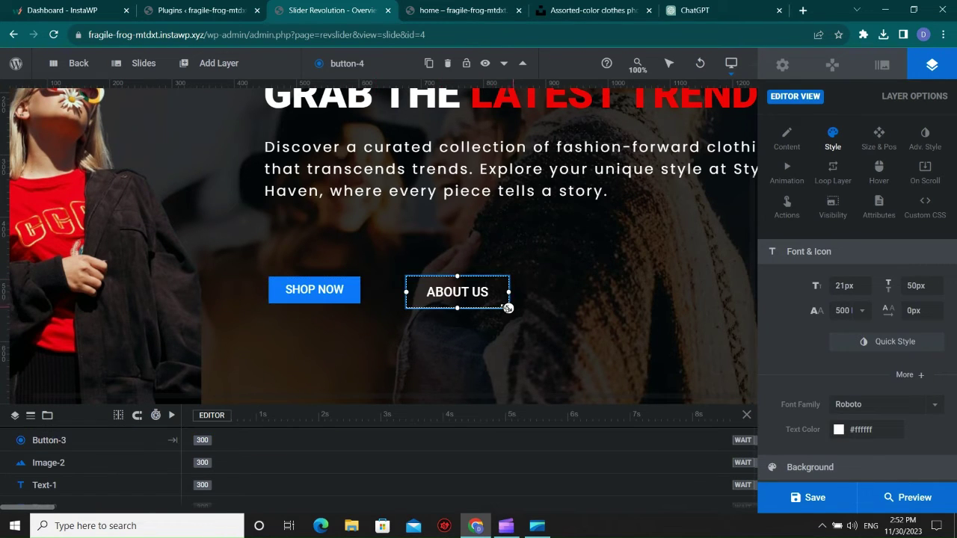
left_click(511, 305)
left_click_drag(469, 298, 492, 304)
left_click(496, 306)
left_click(590, 314)
left_click(493, 305)
left_click(506, 307)
left_click(451, 294)
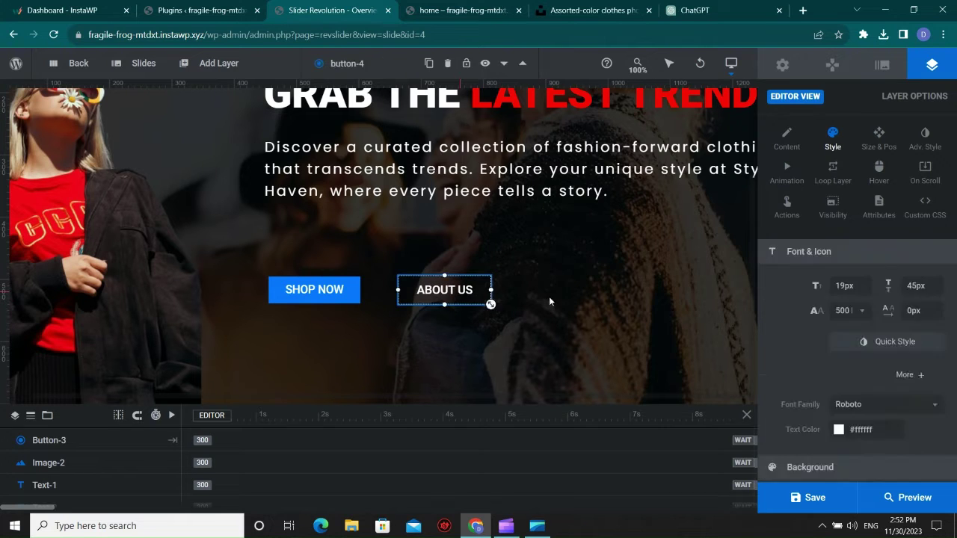
left_click(549, 296)
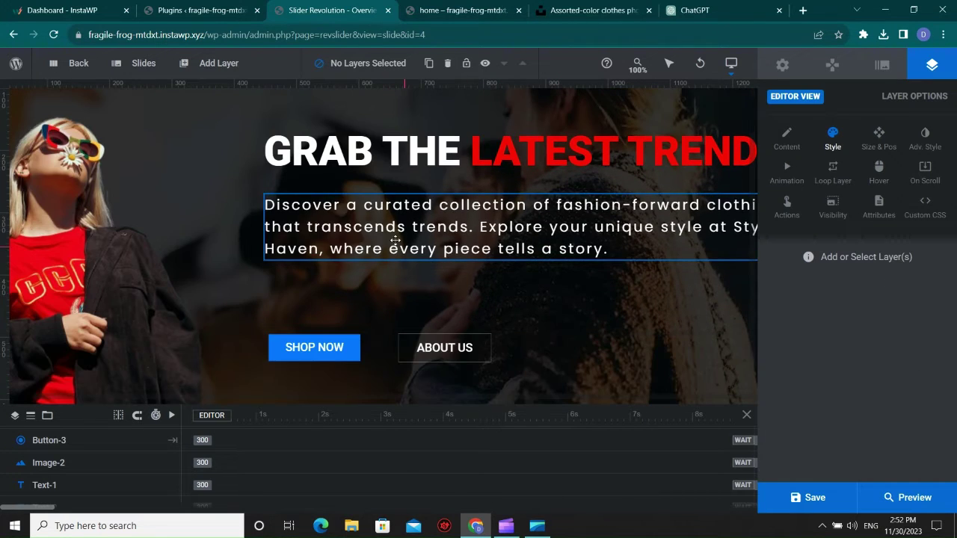
- Lower the description slightly for more space under the headline and nudge the headline a little left
left_click(395, 249)
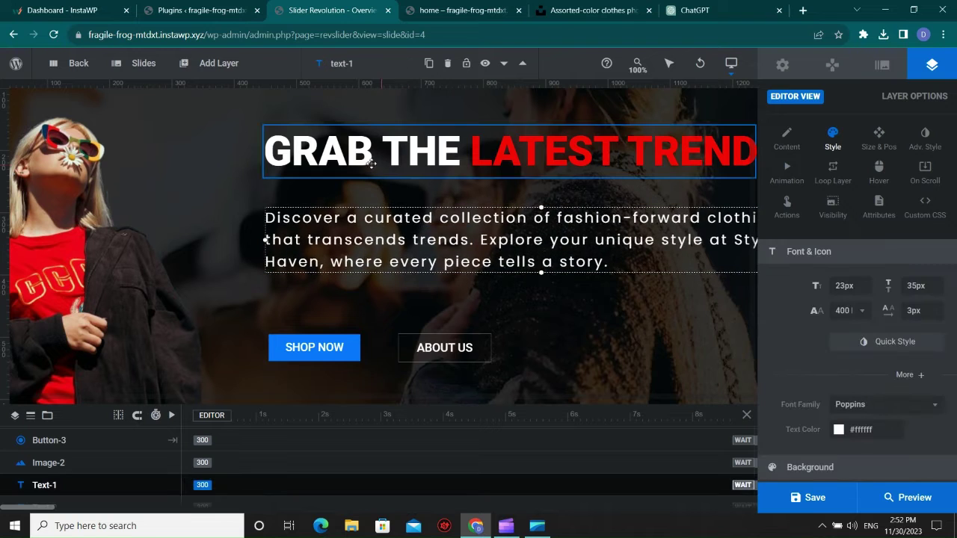
left_click_drag(371, 163, 364, 165)
left_click(361, 331)
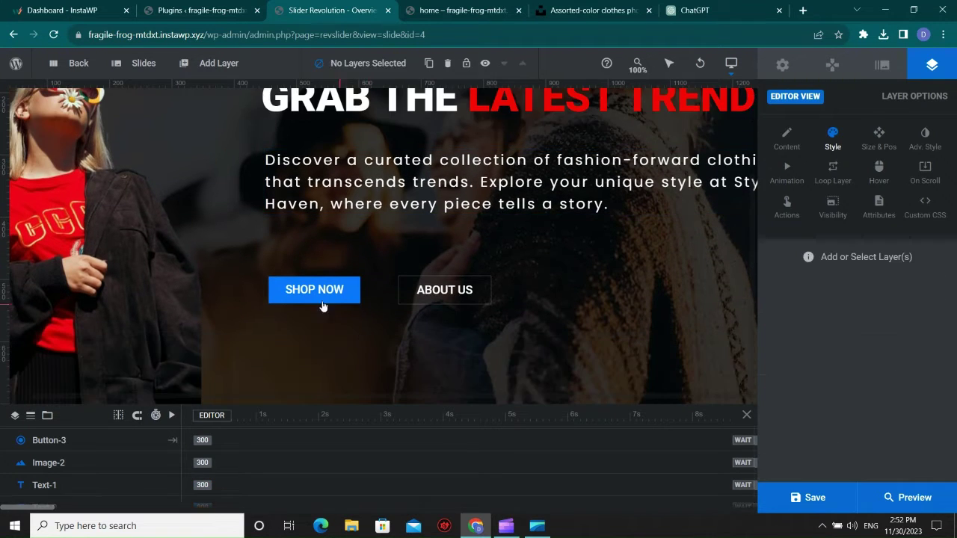
- Move the SHOP NOW button to about X 449, Y 496 under the description's left edge and realign ABOUT US beside it
left_click(323, 307)
left_click_drag(308, 287, 309, 284)
left_click(524, 255)
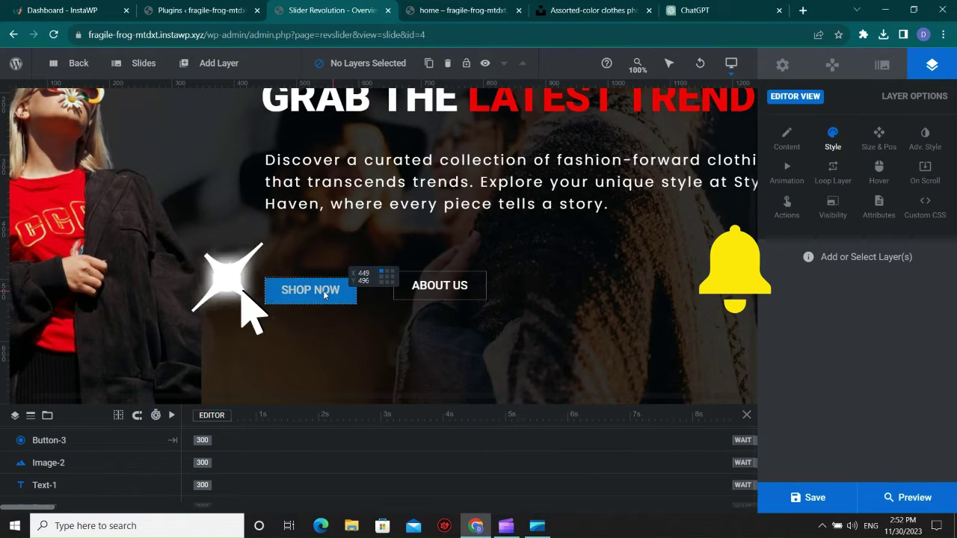
left_click(323, 290)
left_click(582, 269)
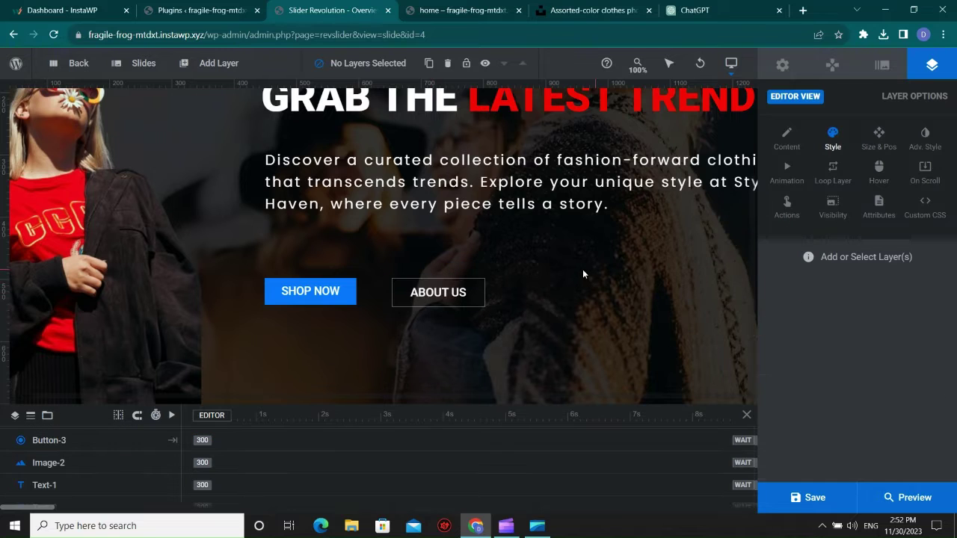
scroll(574, 269, "up", 2)
scroll(573, 273, "down", 2)
scroll(338, 335, "up", 2)
scroll(331, 299, "down", 2)
- Set the SHOP NOW button's background colour to red, #ff0000
left_click(332, 291)
left_click(829, 141)
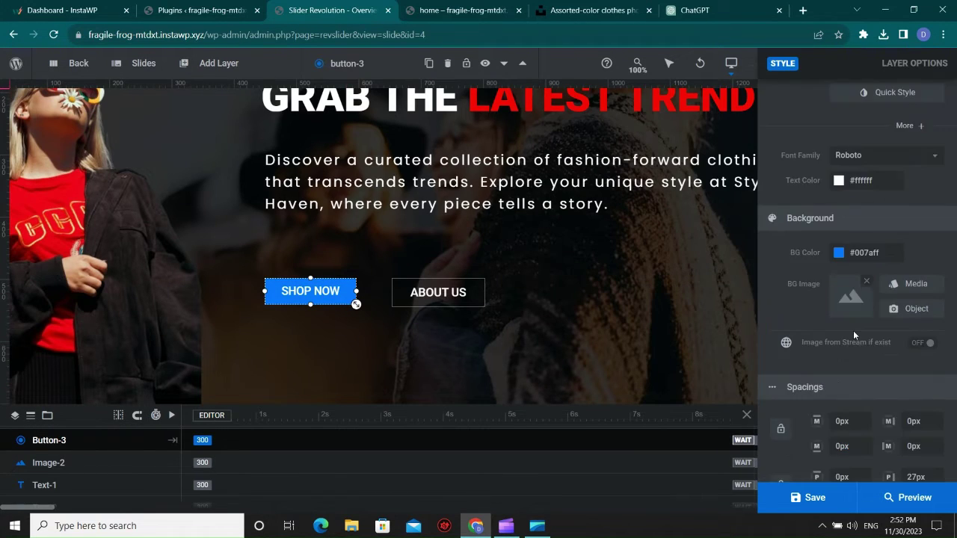
left_click(838, 253)
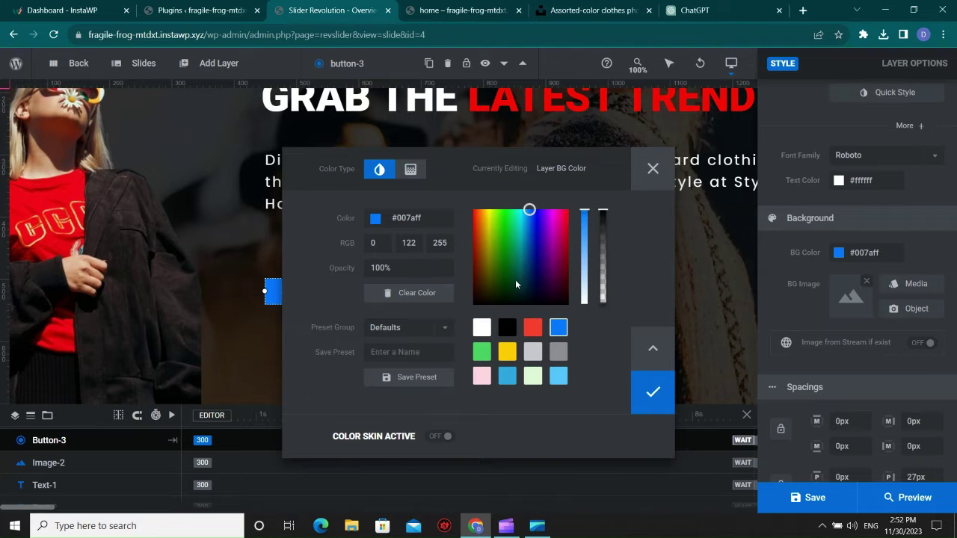
left_click_drag(515, 280, 435, 199)
left_click(652, 392)
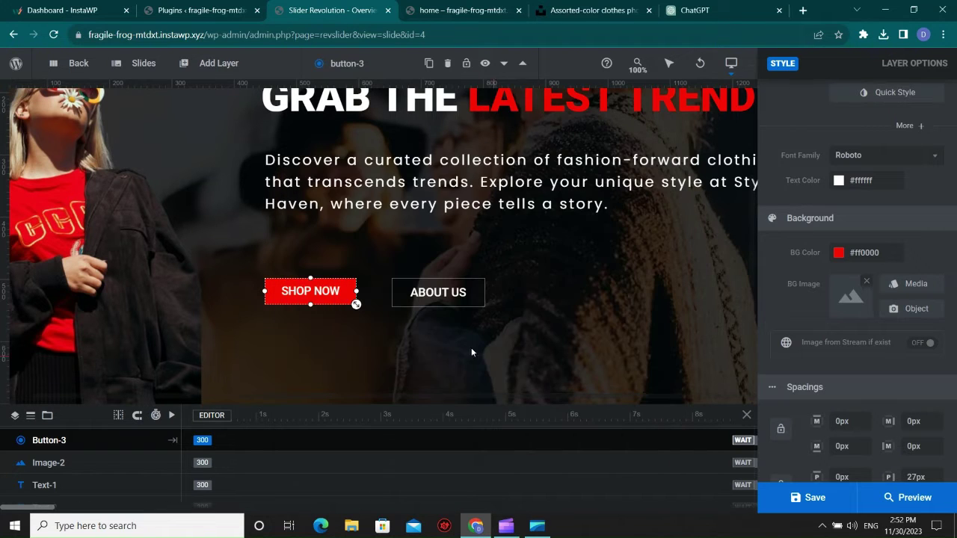
- Set the SHOP NOW button's hover background colour to white, #ffffff
scroll(909, 229, "up", 4)
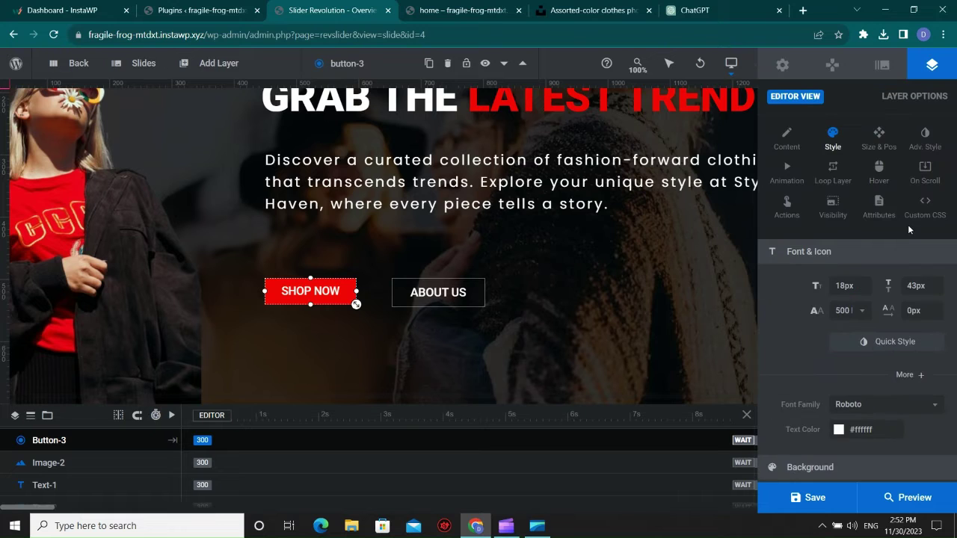
left_click(892, 177)
scroll(845, 284, "down", 8)
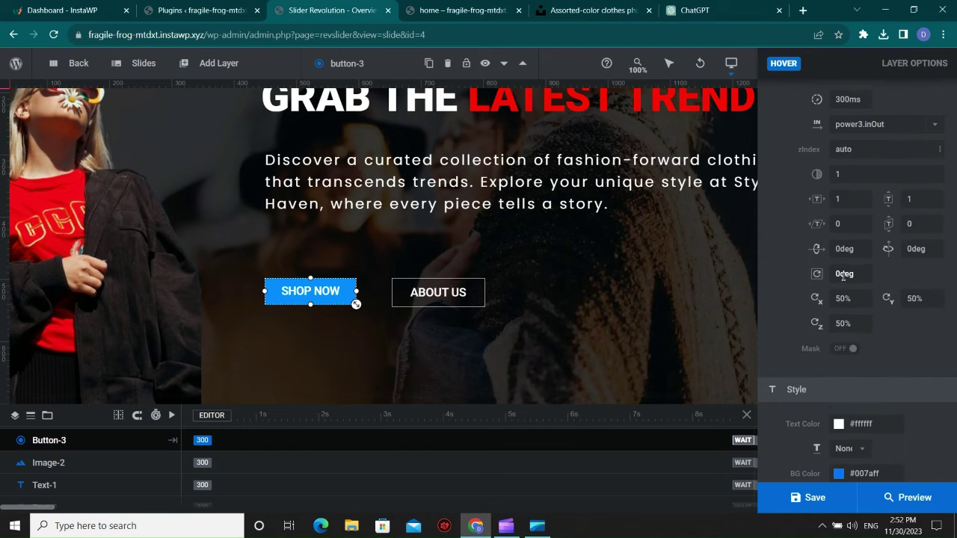
left_click(838, 288)
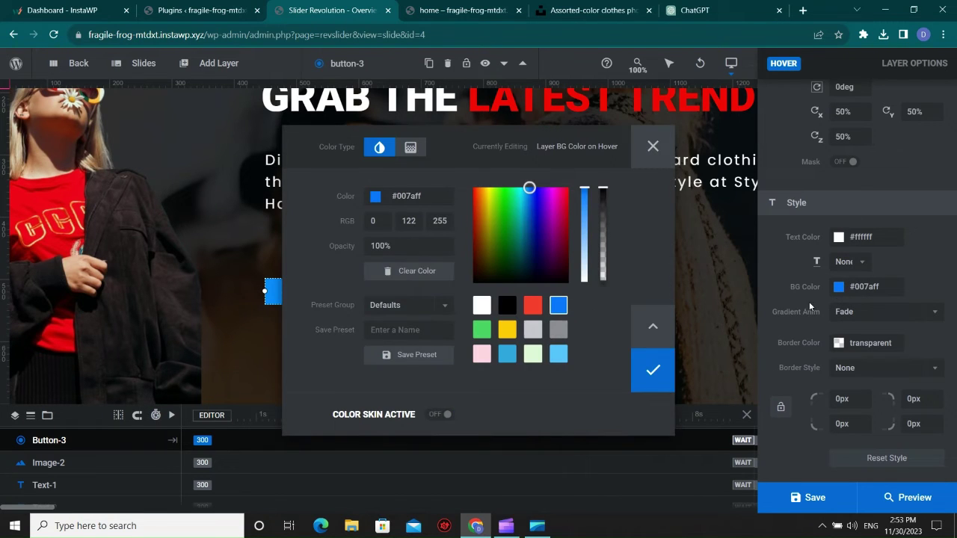
left_click(481, 306)
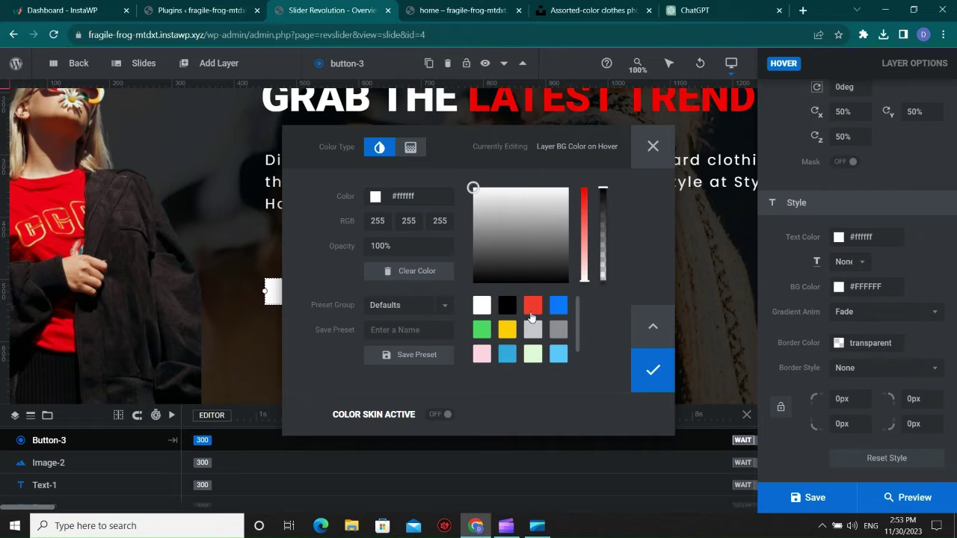
left_click(653, 367)
- Set the SHOP NOW button's hover text colour to black, #000000
left_click(849, 240)
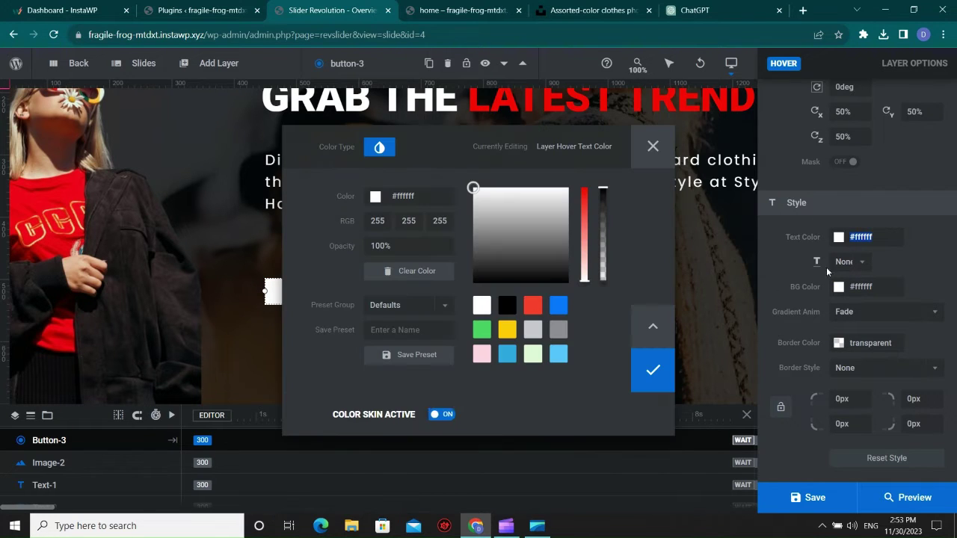
left_click(506, 305)
left_click(653, 369)
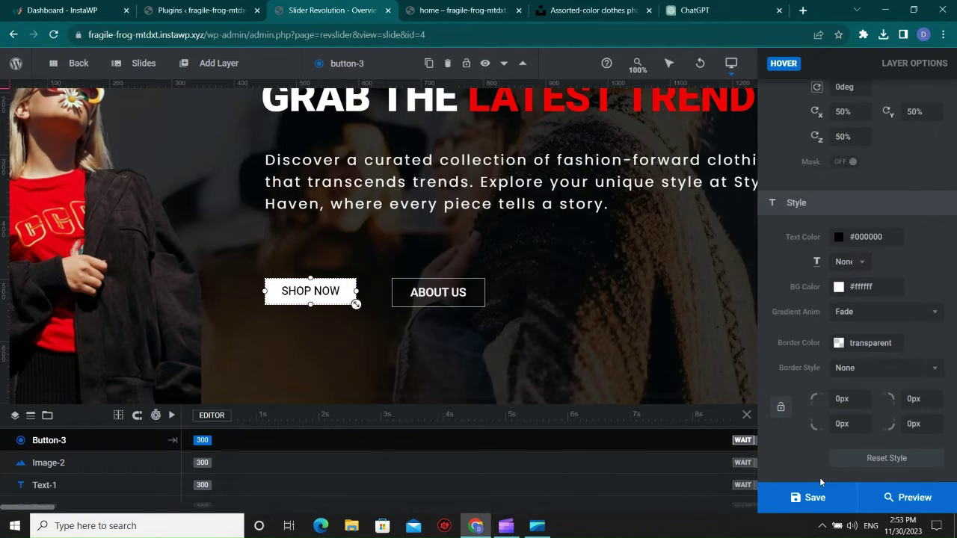
- Save the slider and check it in the preview before returning to the editor
left_click(811, 496)
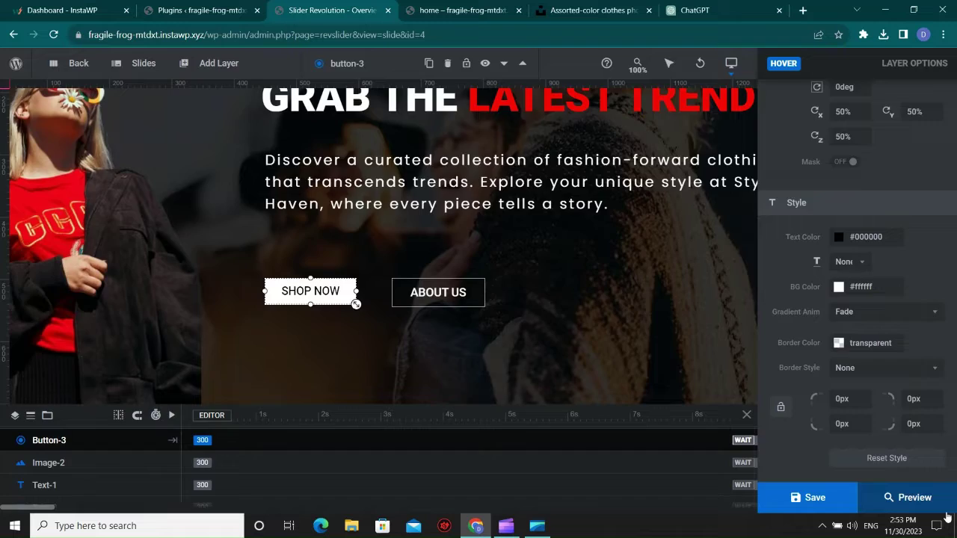
left_click(943, 509)
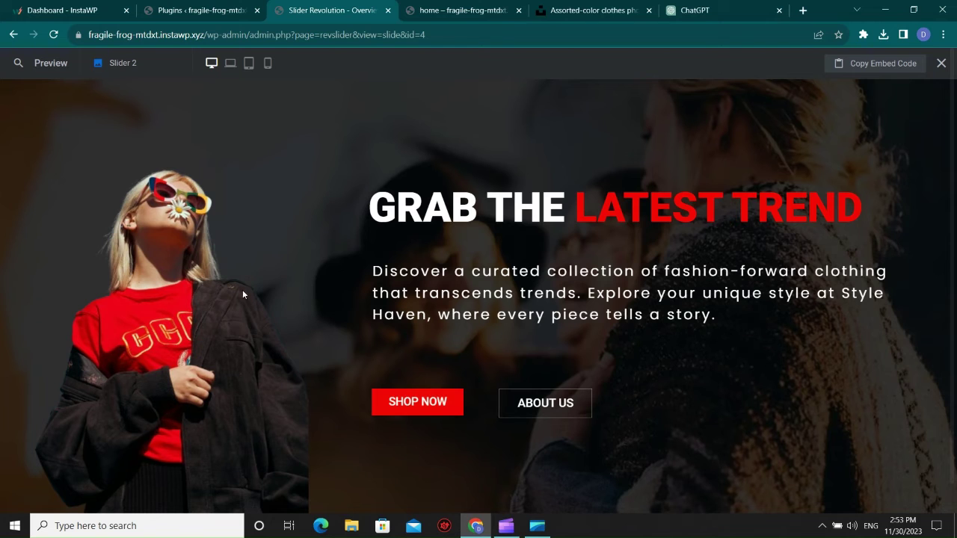
left_click(942, 63)
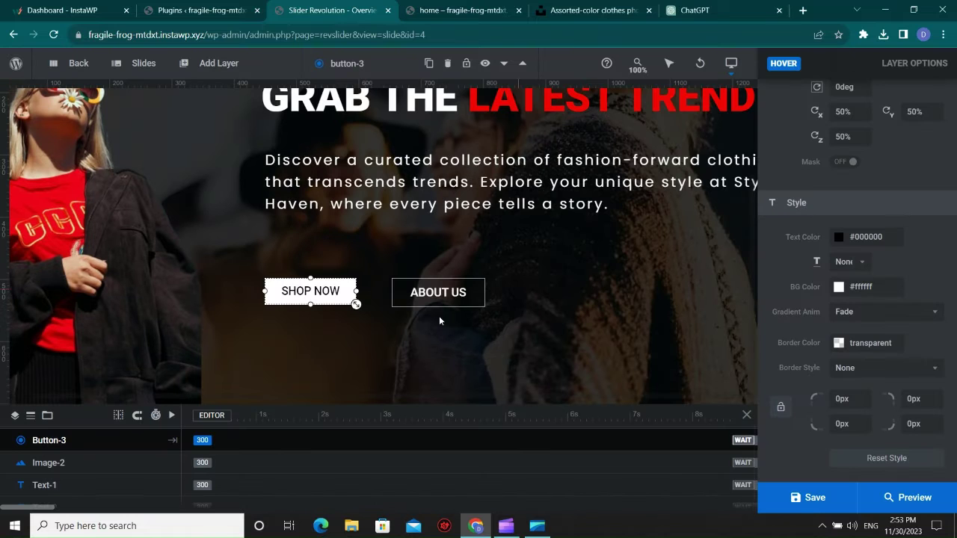
- Move the ABOUT US button closer to SHOP NOW and level with it, and save the slider
left_click(502, 302)
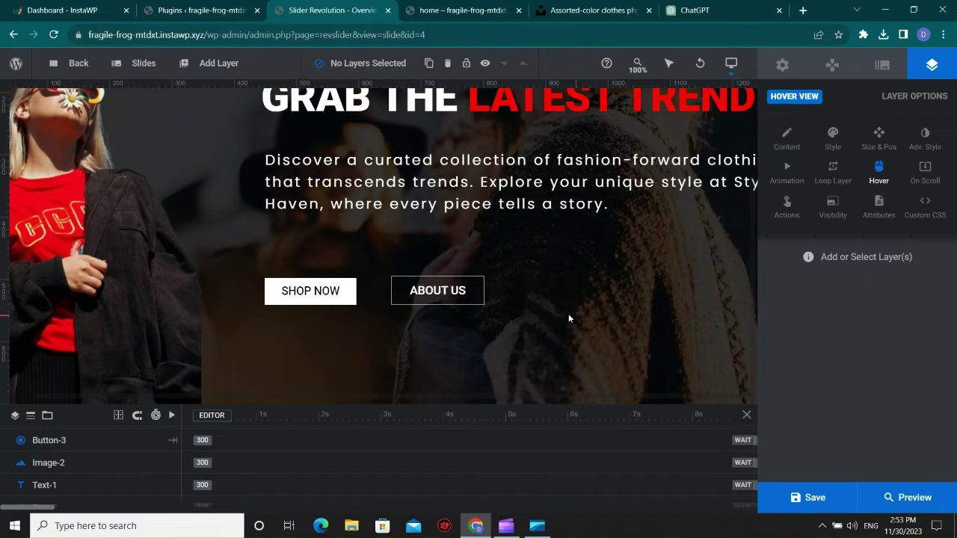
left_click_drag(438, 299, 427, 296)
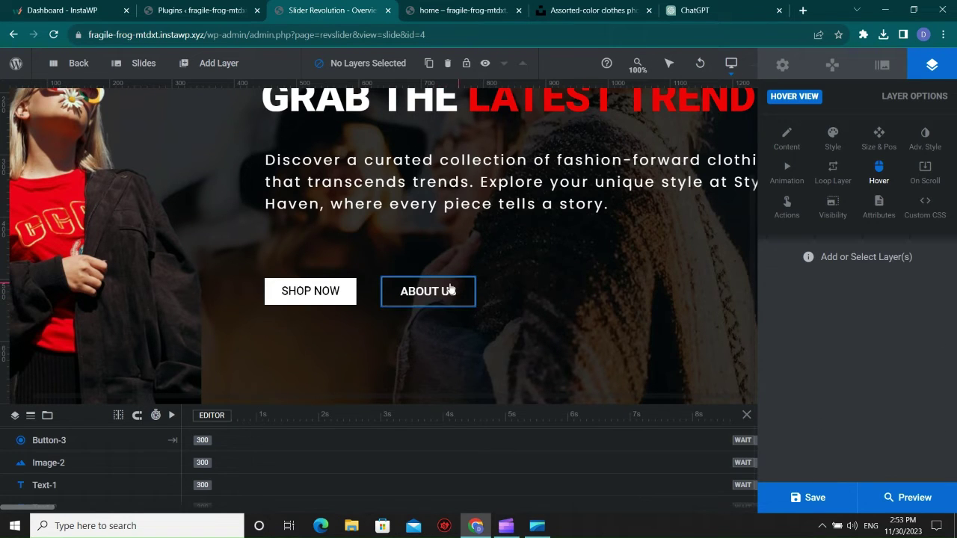
left_click(449, 290)
left_click(554, 289)
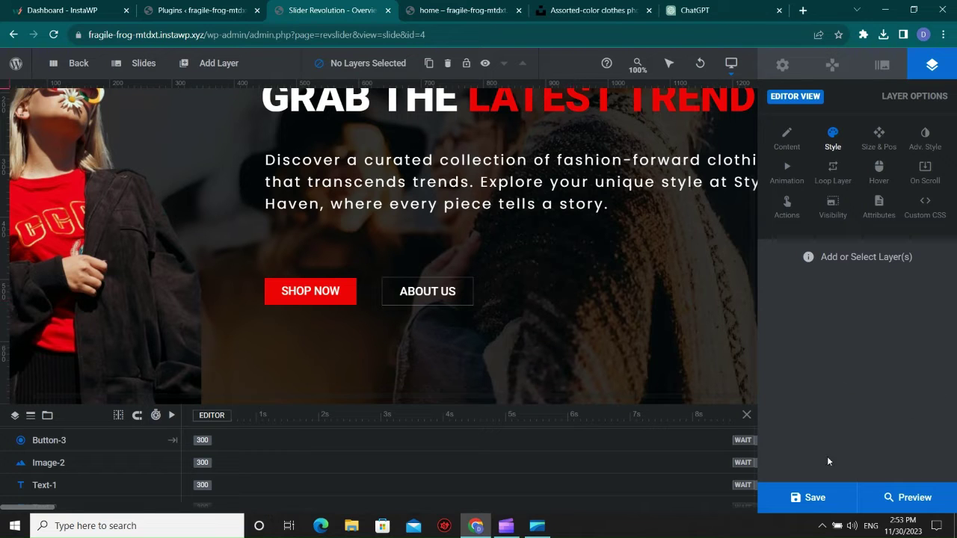
left_click(811, 497)
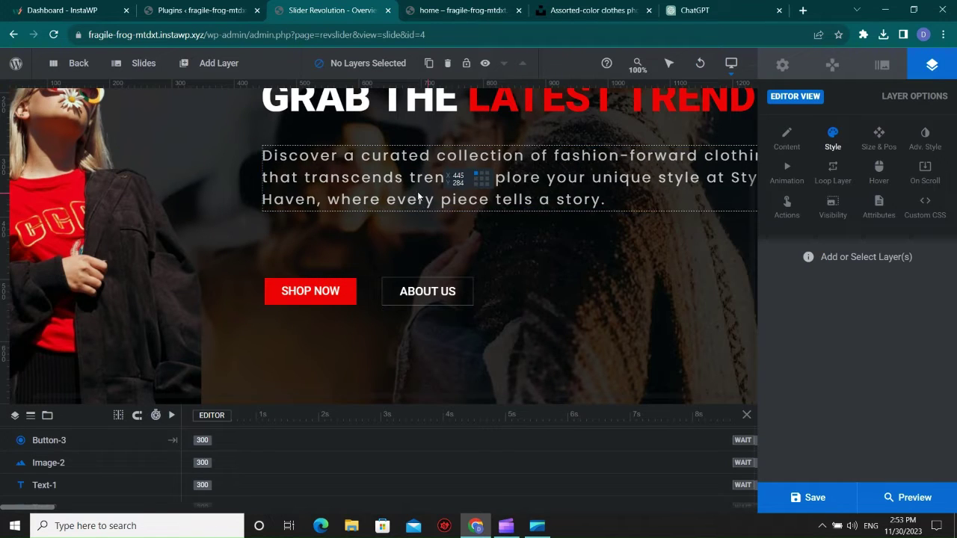
- Raise the description slightly closer to the headline and check the saved slider in the preview
left_click(422, 192)
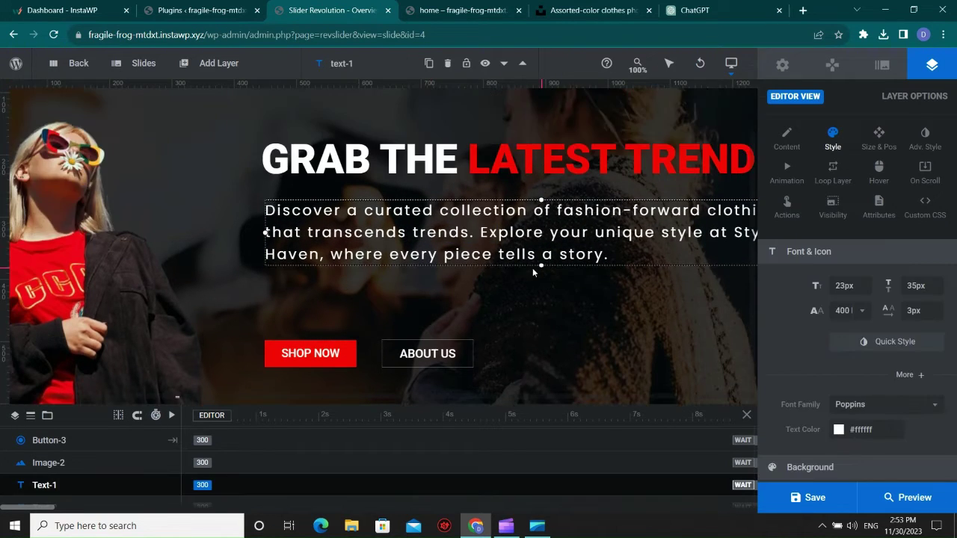
left_click(811, 497)
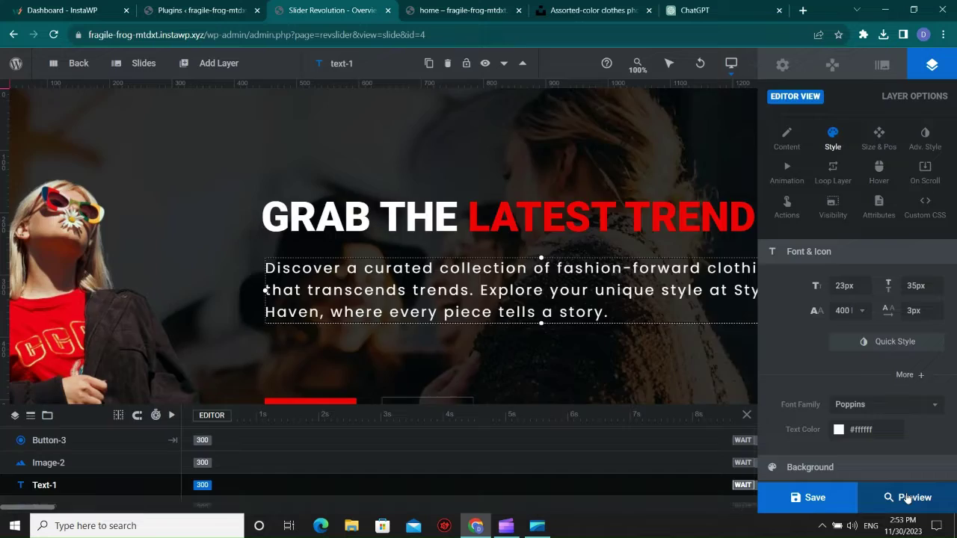
left_click(907, 499)
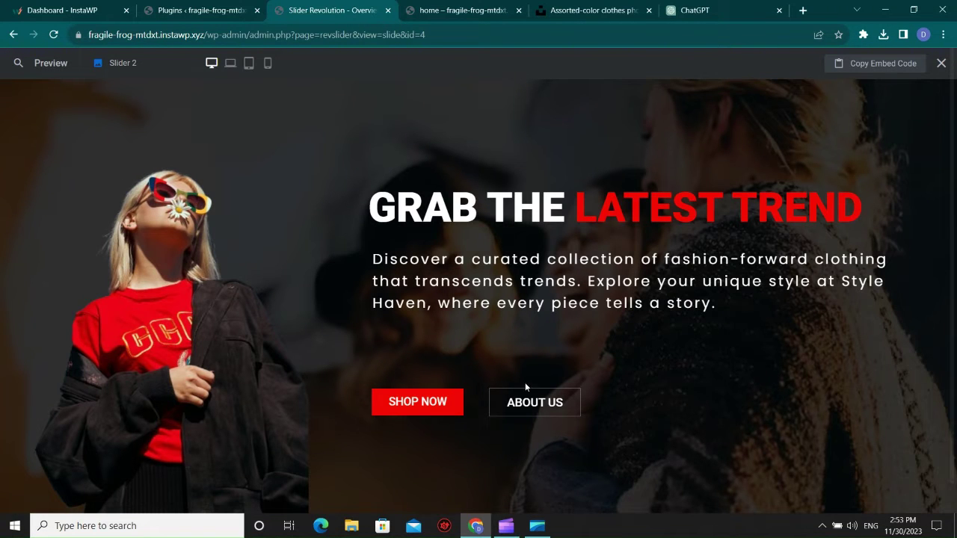
left_click(942, 64)
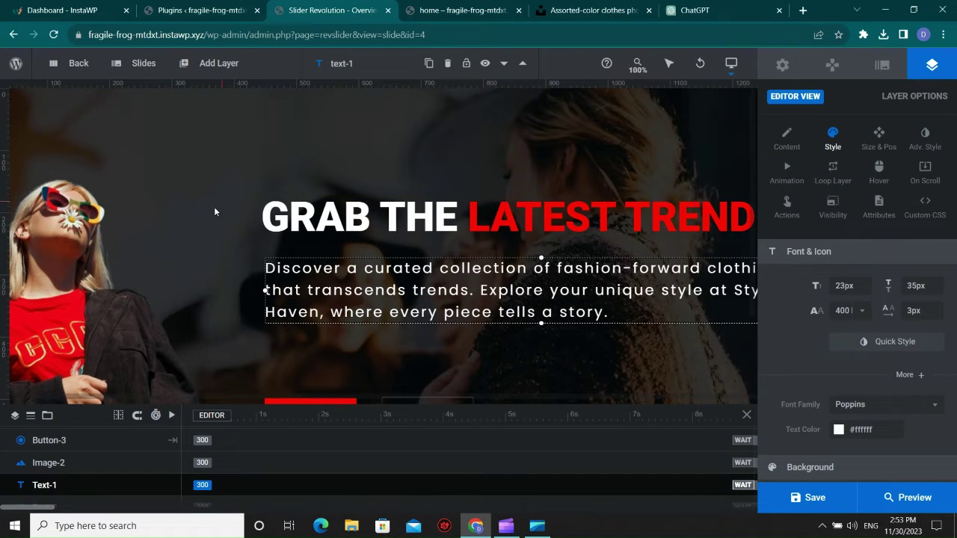
- Give the model image the Pop Up Back entrance animation from the Pop Ups presets
left_click(117, 268)
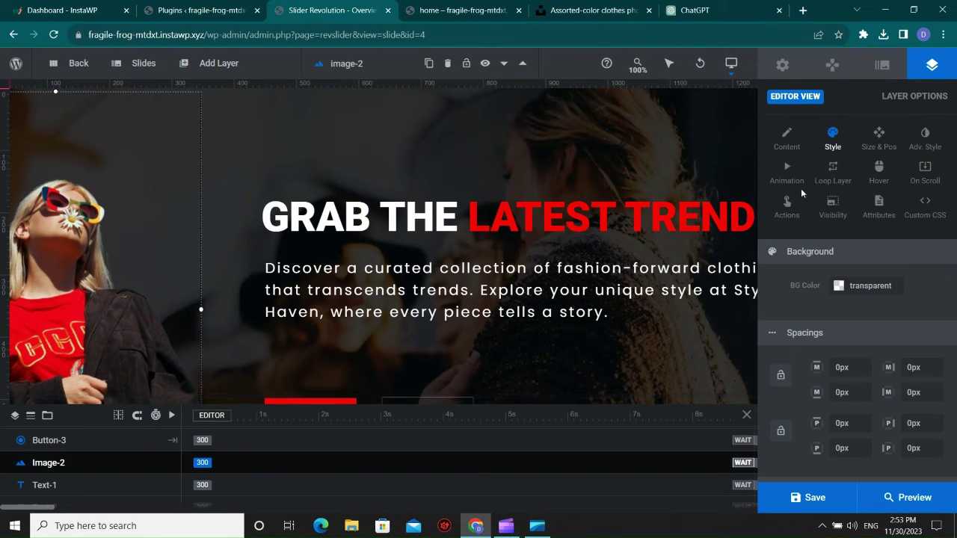
left_click(789, 176)
left_click(798, 294)
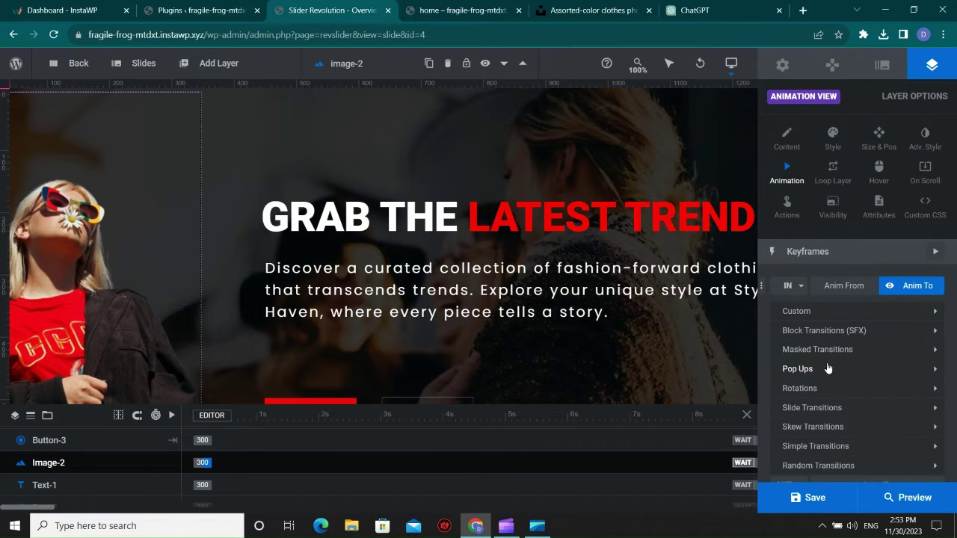
scroll(795, 396, "down", 1)
left_click(800, 306)
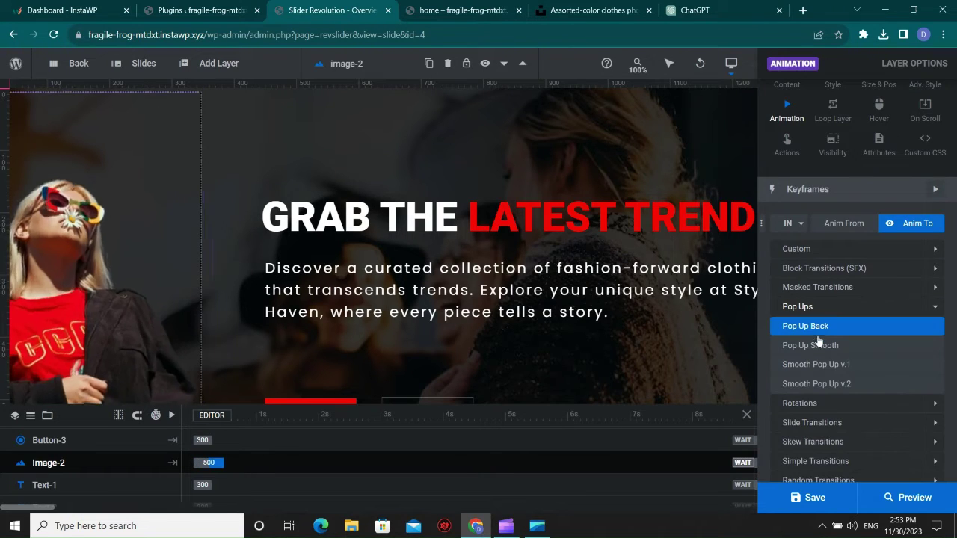
left_click(819, 328)
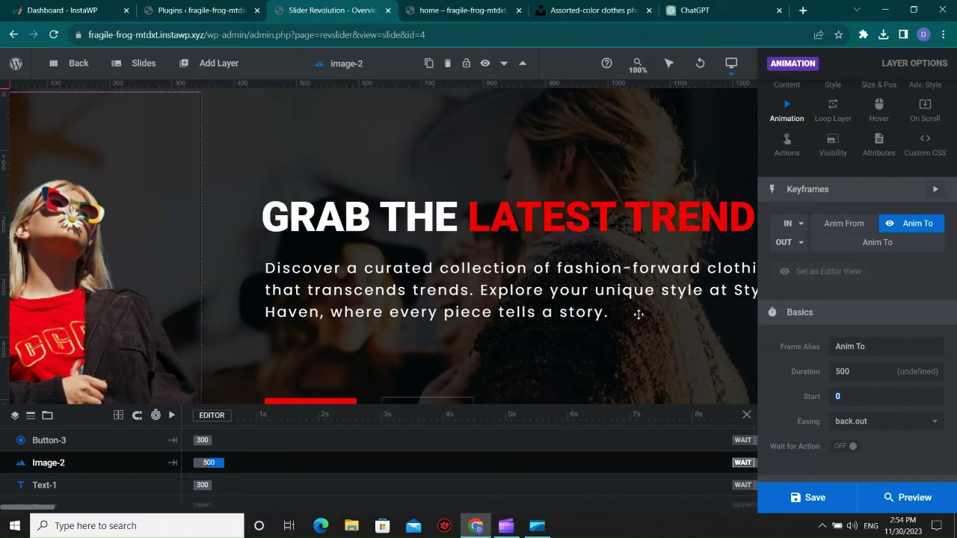
- Give the headline the Rotate In From Bottom entrance animation and start it at 200
left_click(457, 223)
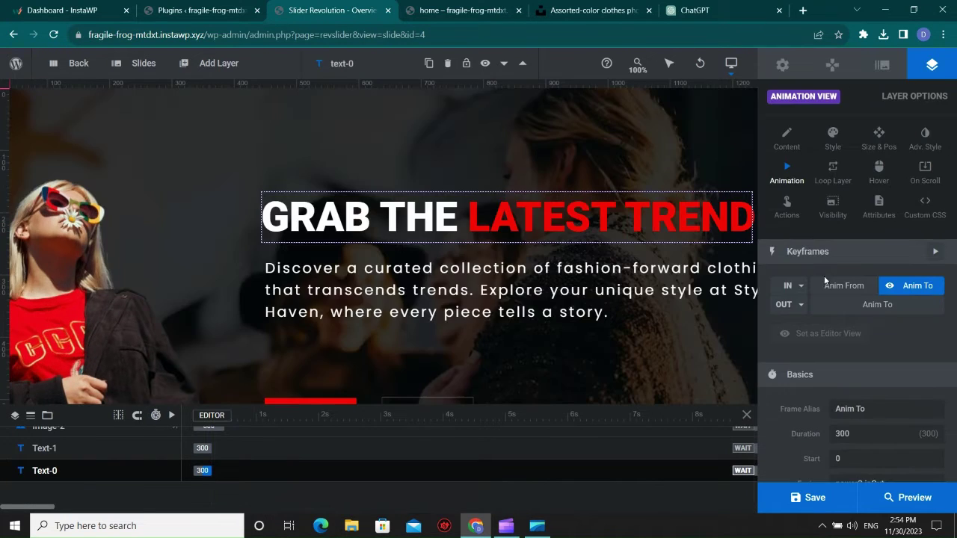
left_click(799, 288)
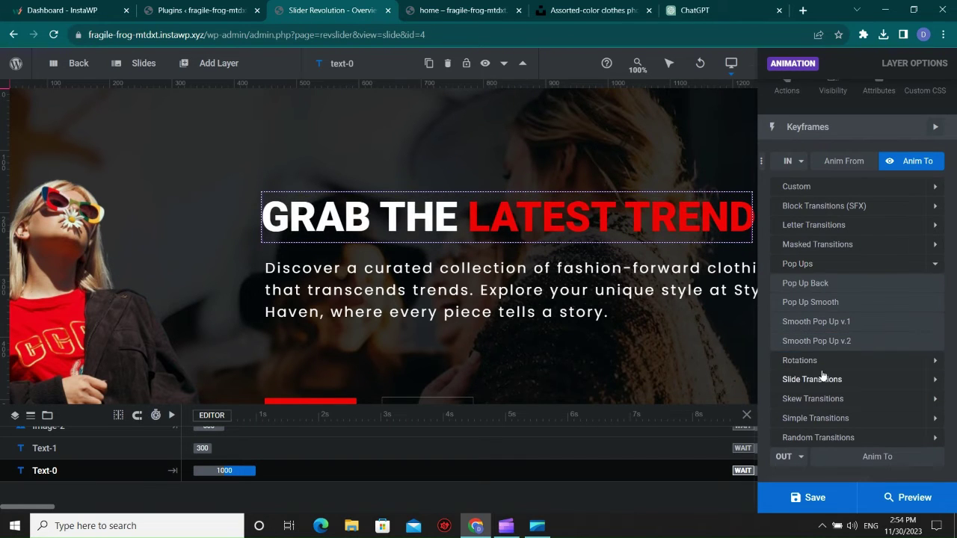
left_click(818, 360)
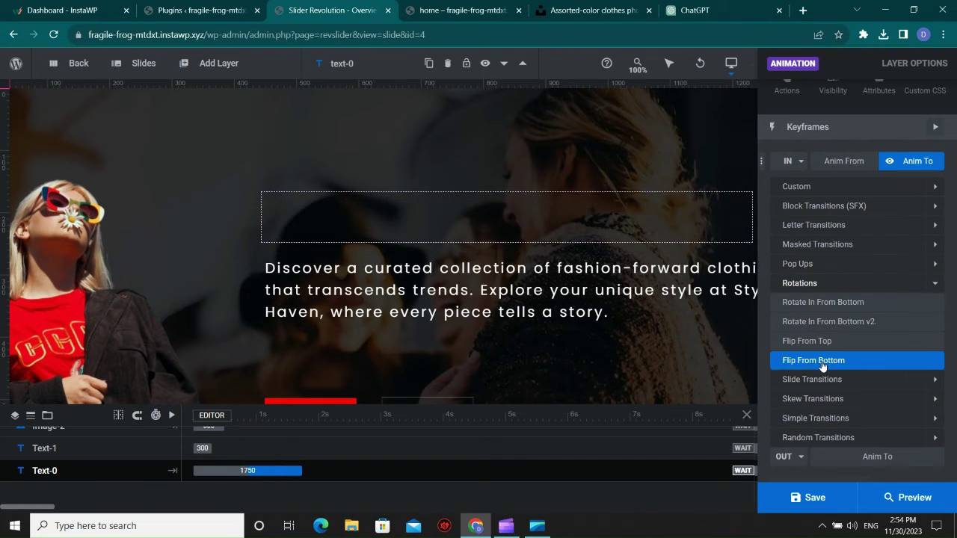
left_click(820, 303)
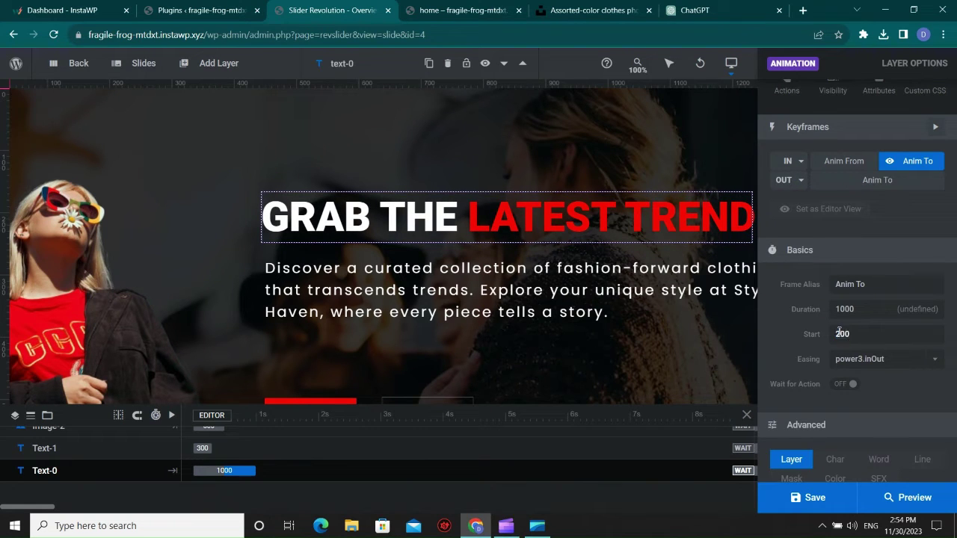
- Give the description the Flip From Bottom entrance animation and start it at 400
left_click(560, 275)
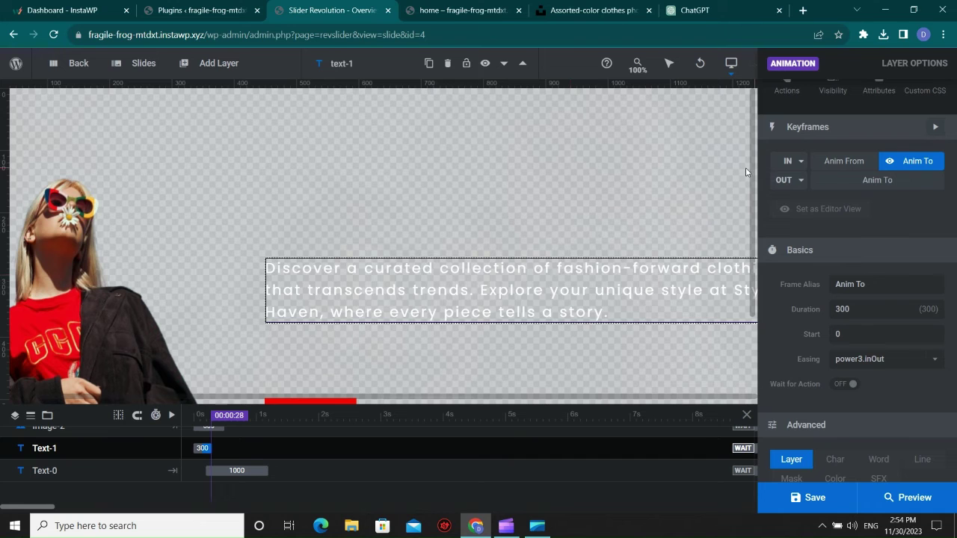
left_click(796, 160)
left_click(828, 322)
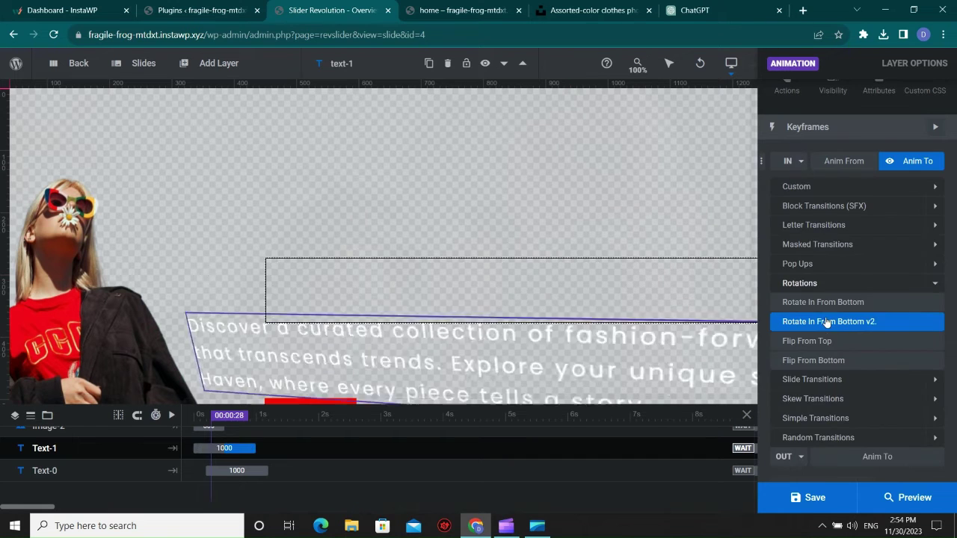
left_click(825, 342)
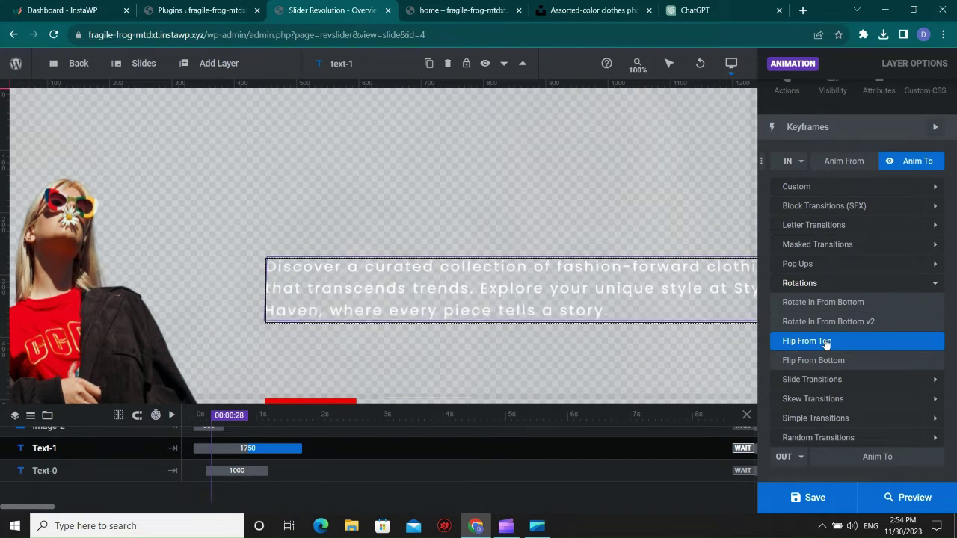
left_click(822, 361)
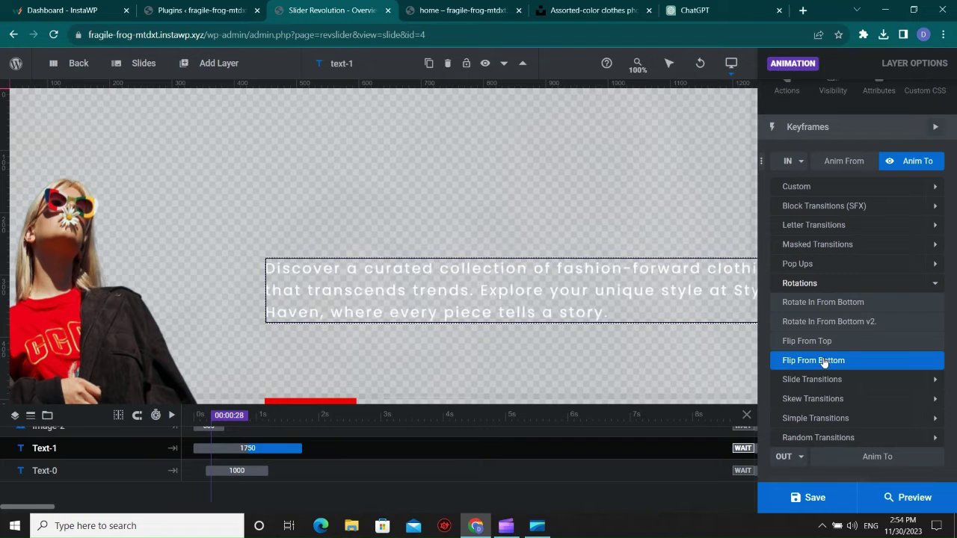
left_click(824, 363)
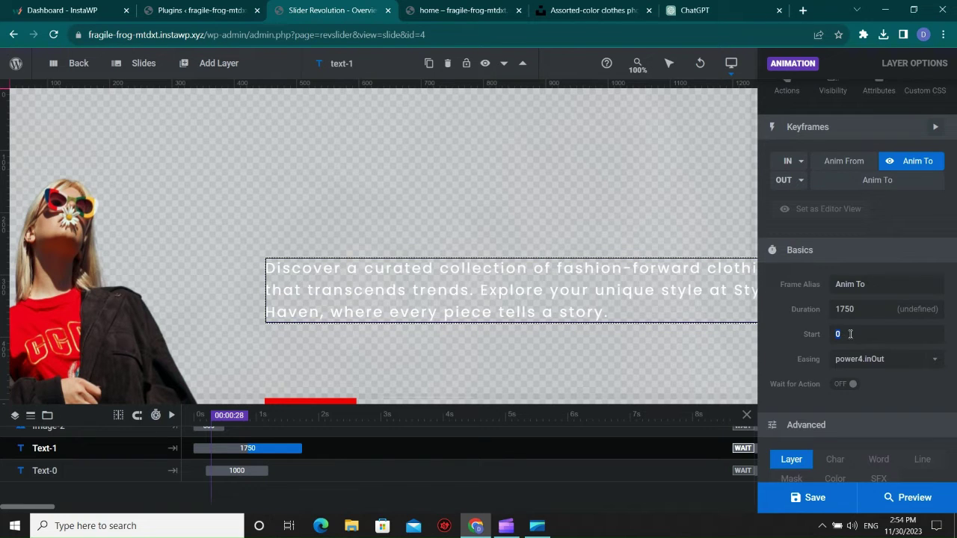
left_click(848, 334)
type("400")
key("Return")
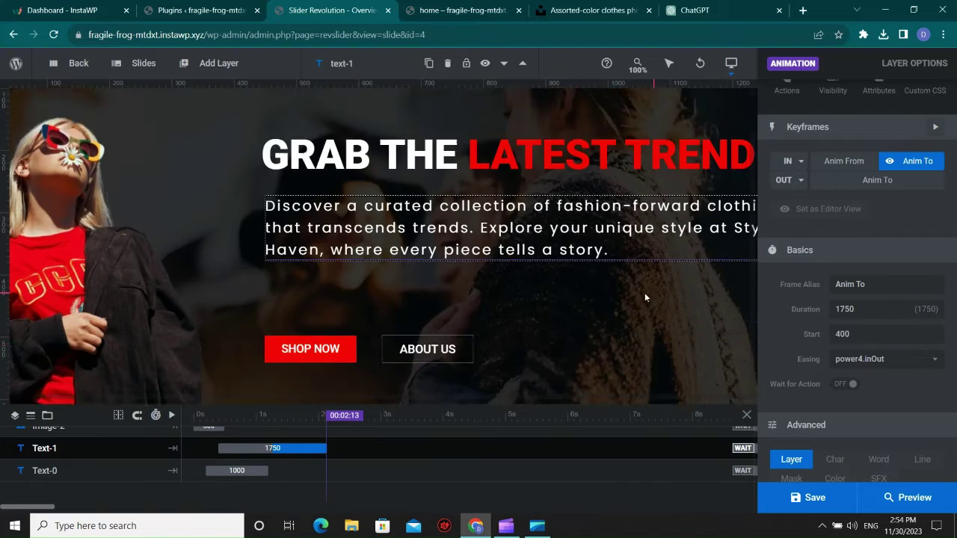
- Give the SHOP NOW button the Rotate In From Bottom entrance animation and start it at 700
scroll(494, 294, "down", 1)
left_click(343, 291)
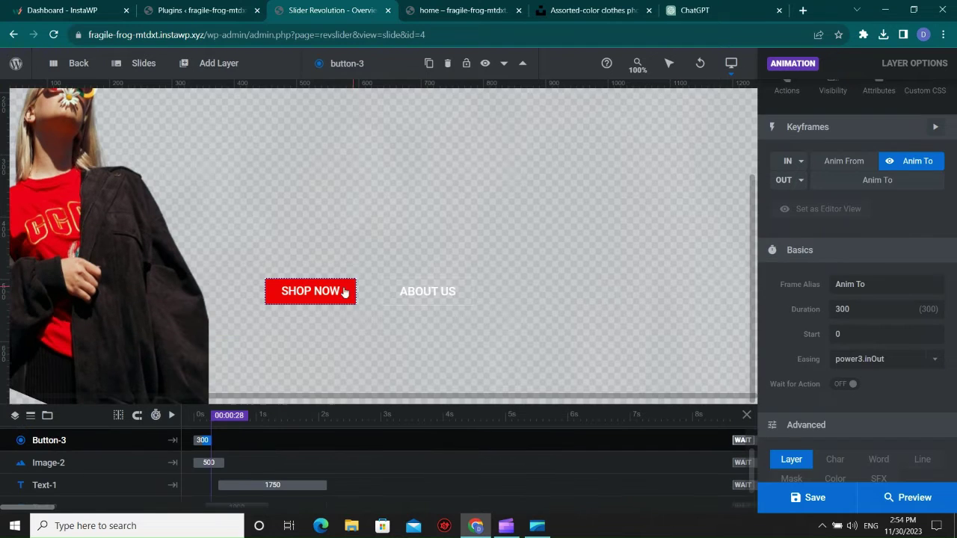
left_click(796, 160)
scroll(826, 254, "down", 2)
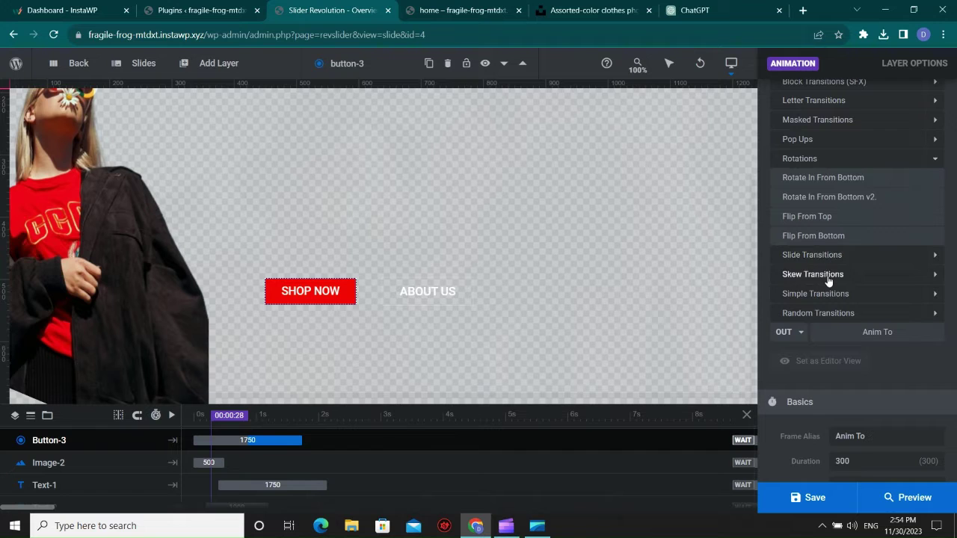
left_click(827, 274)
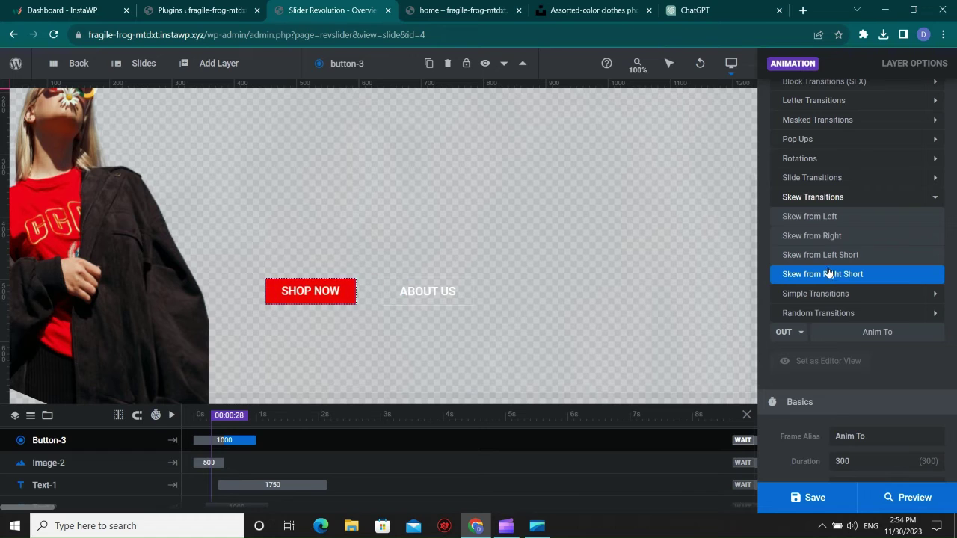
left_click(799, 159)
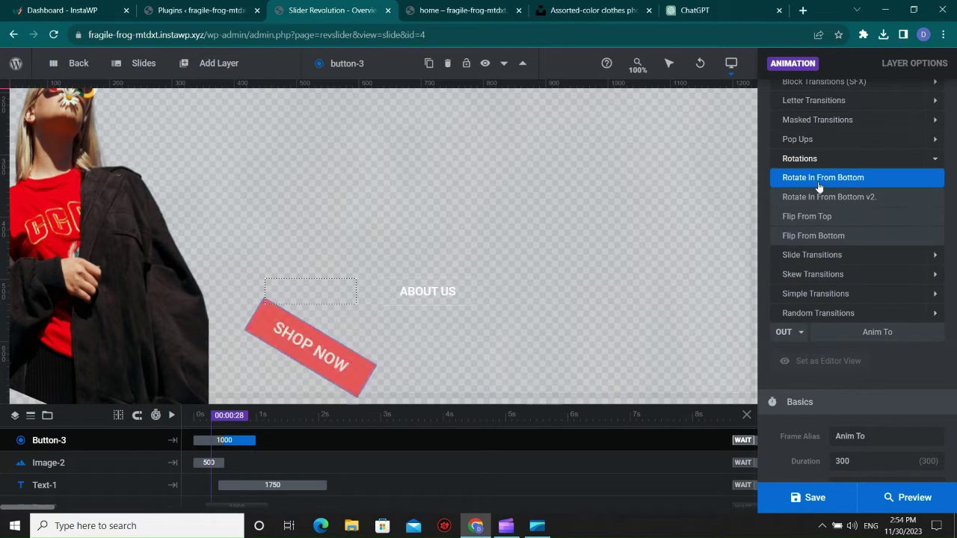
left_click(820, 185)
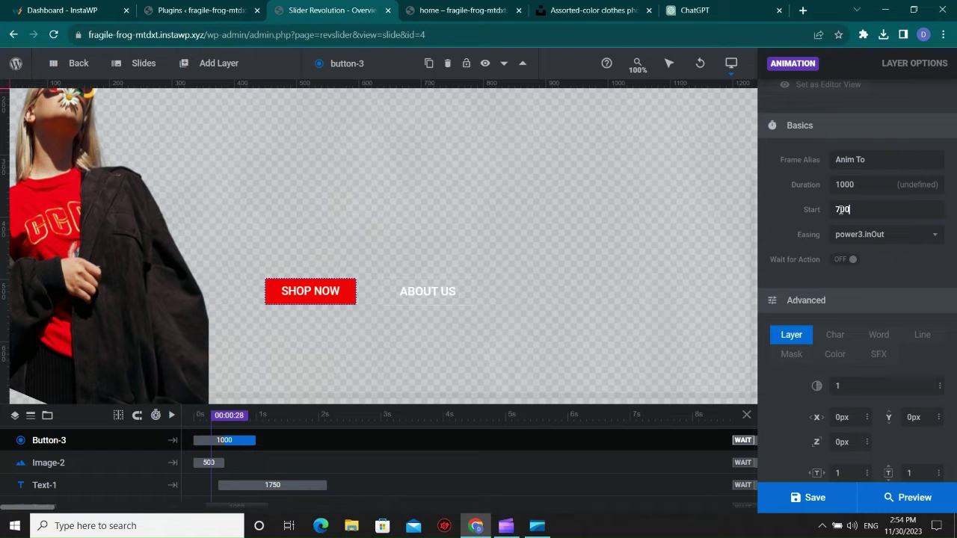
left_click(583, 216)
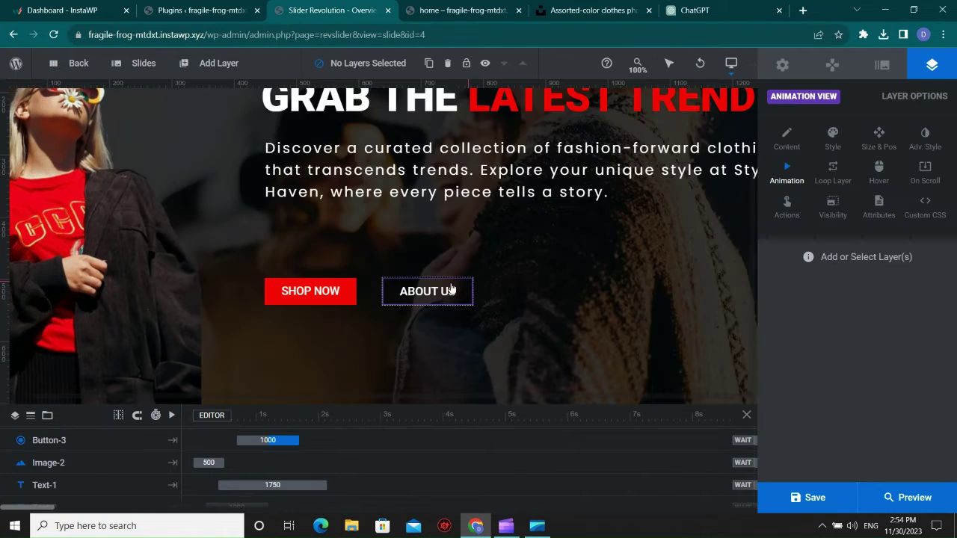
- Give the ABOUT US button the Flip From Bottom entrance animation and start it at 1000
left_click(449, 290)
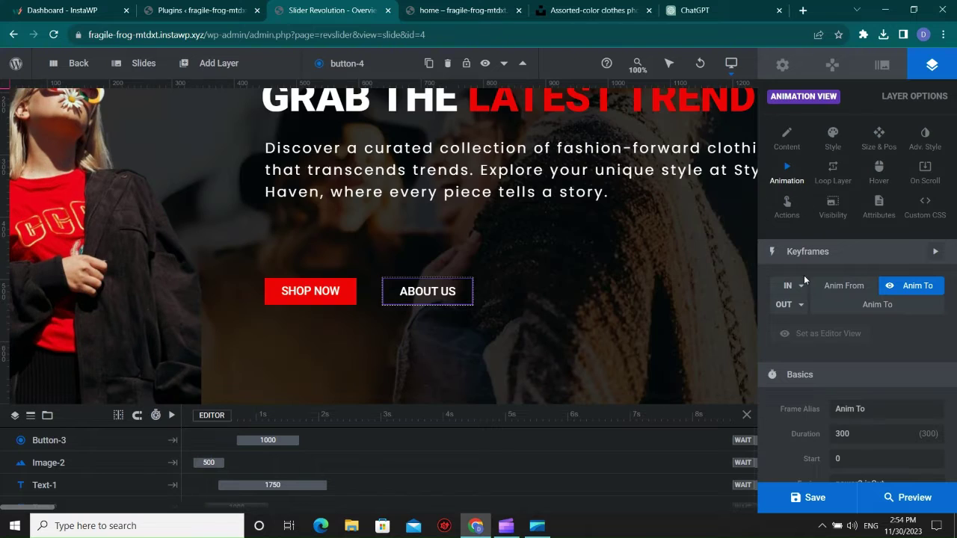
left_click(793, 286)
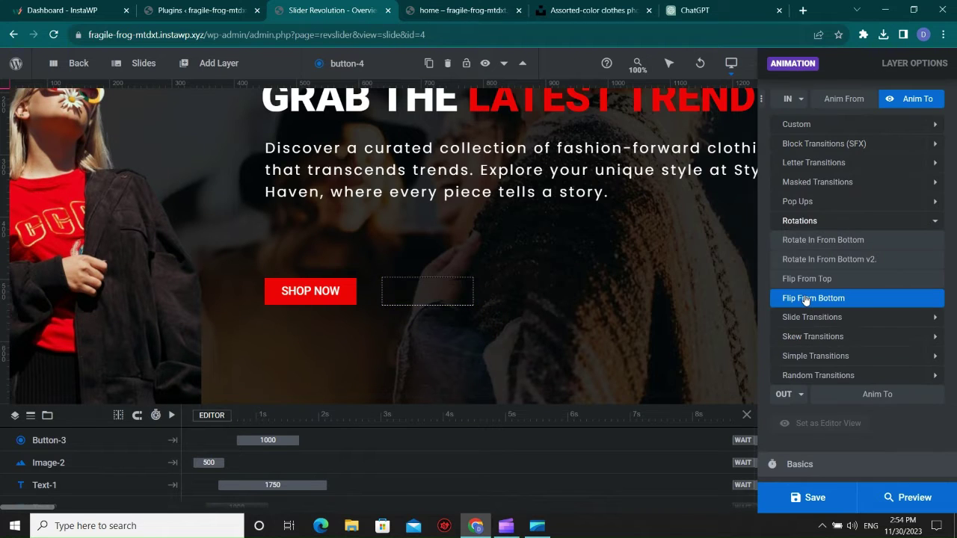
left_click(807, 299)
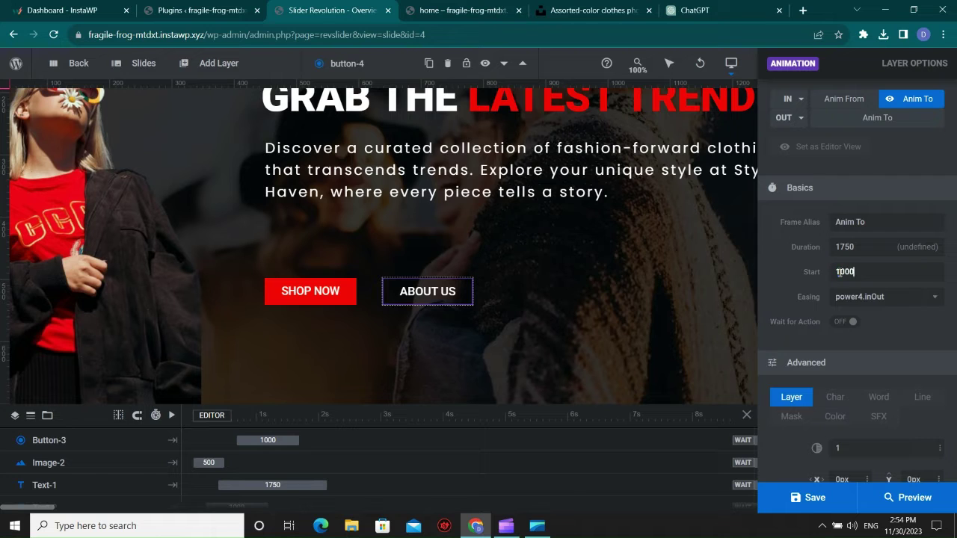
left_click(647, 293)
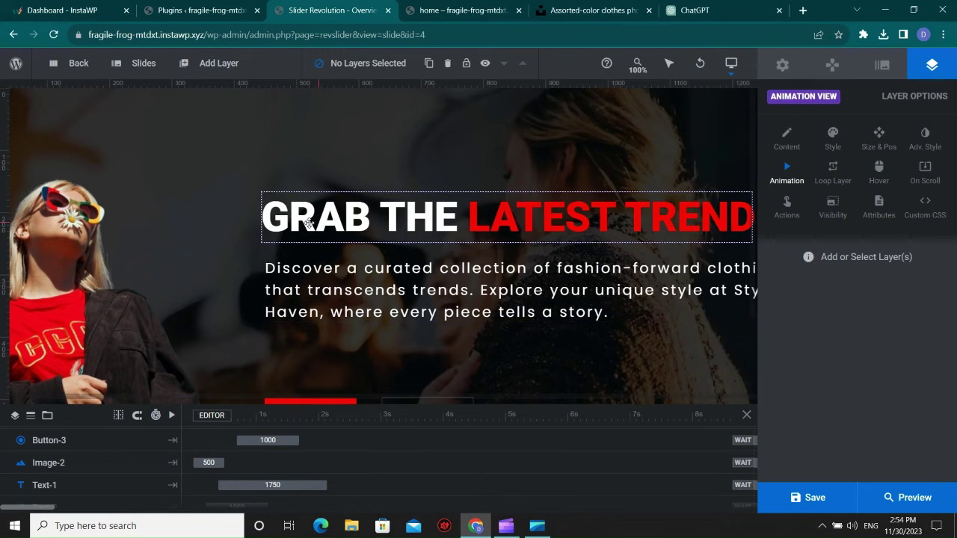
- Save the slider and check the entrance animations in the preview
left_click(809, 497)
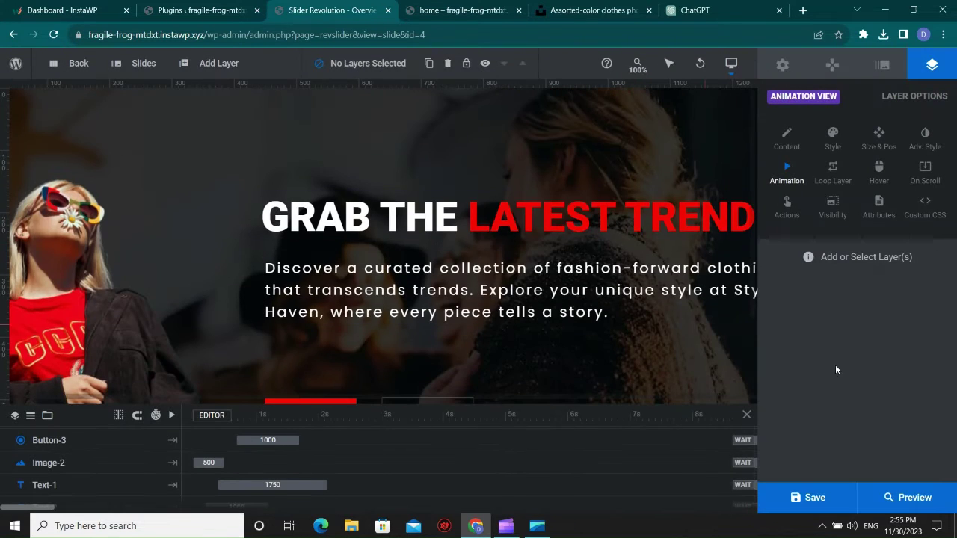
left_click(909, 497)
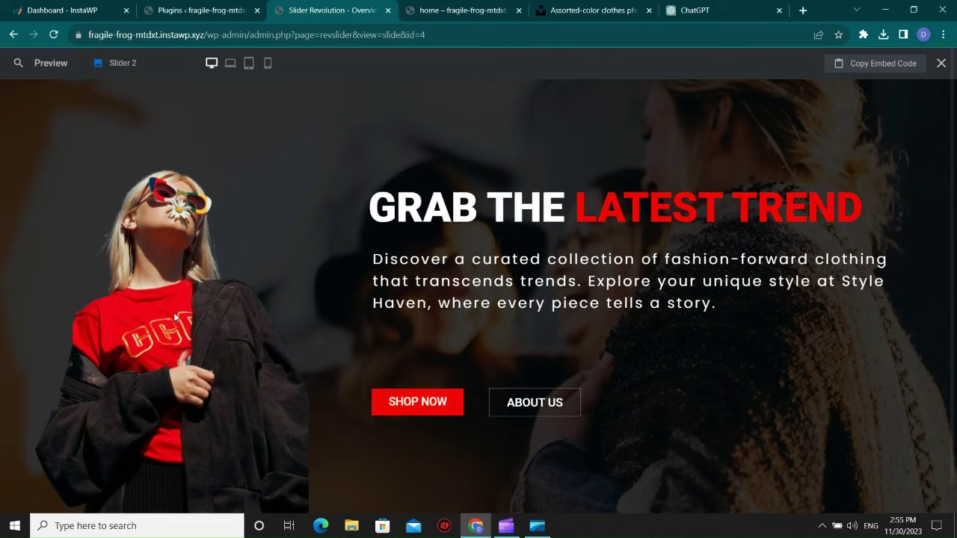
left_click(942, 64)
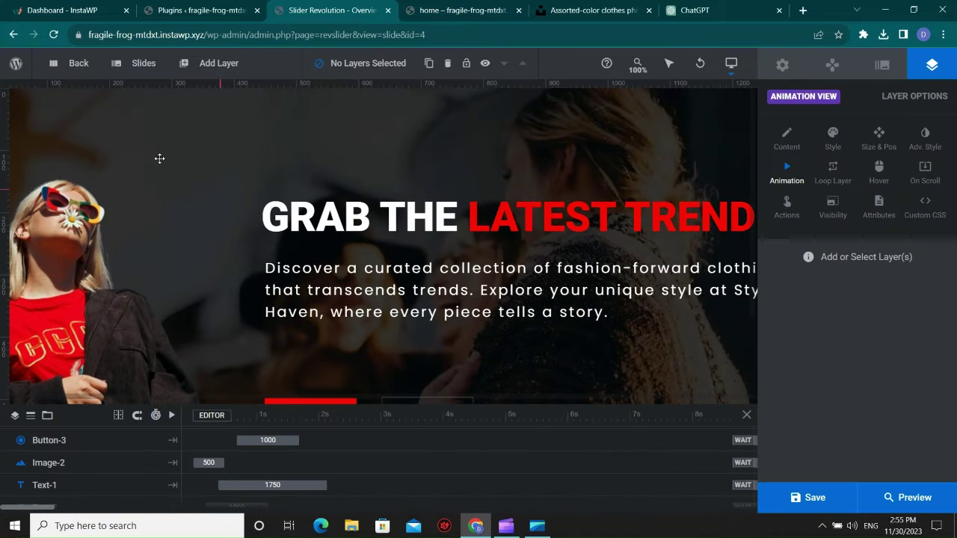
- Duplicate the finished slide twice to make three slides and save the slider
mouse_move(131, 68)
mouse_move(133, 132)
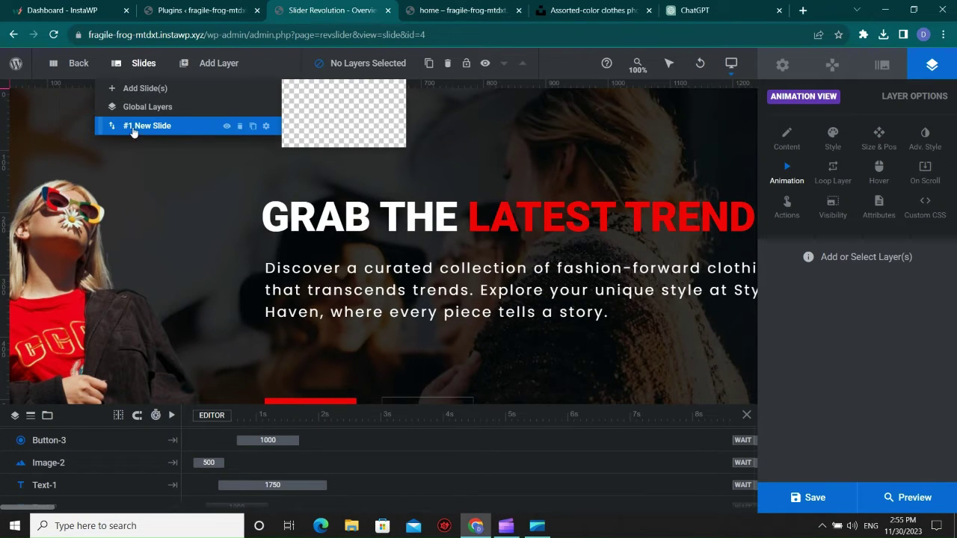
left_click(252, 127)
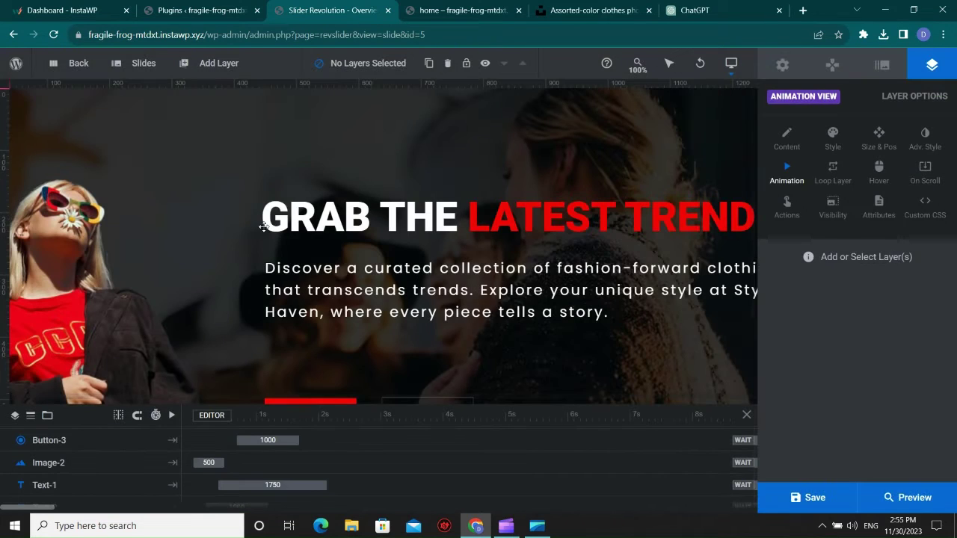
mouse_move(141, 57)
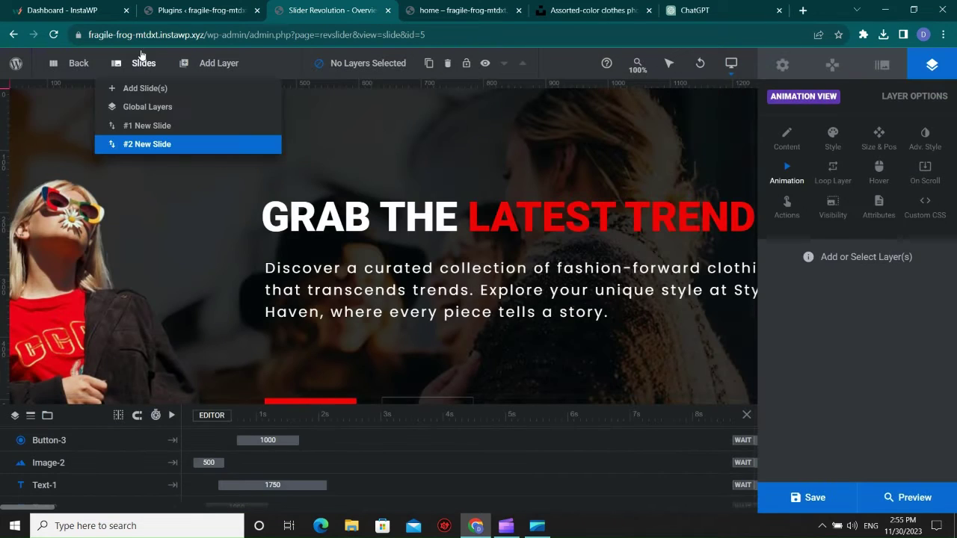
mouse_move(138, 149)
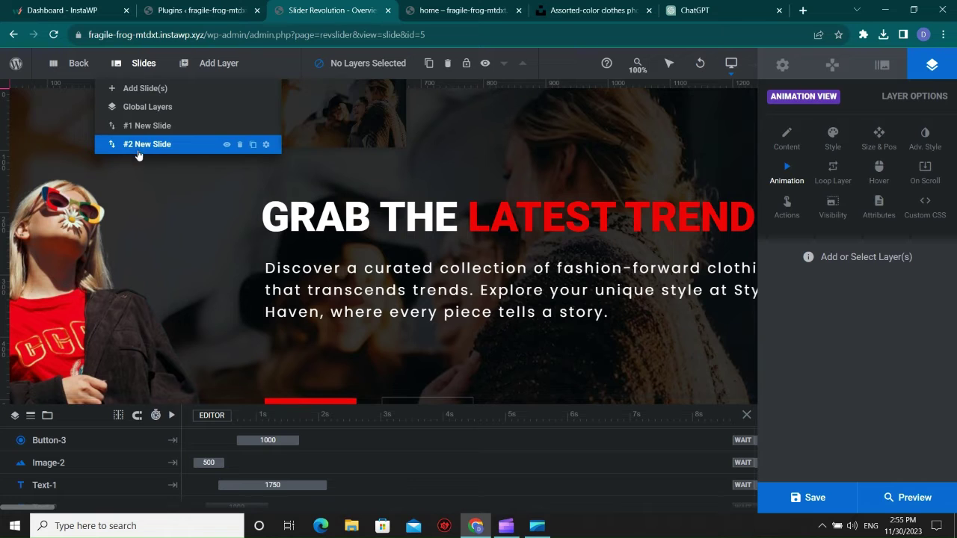
left_click(241, 149)
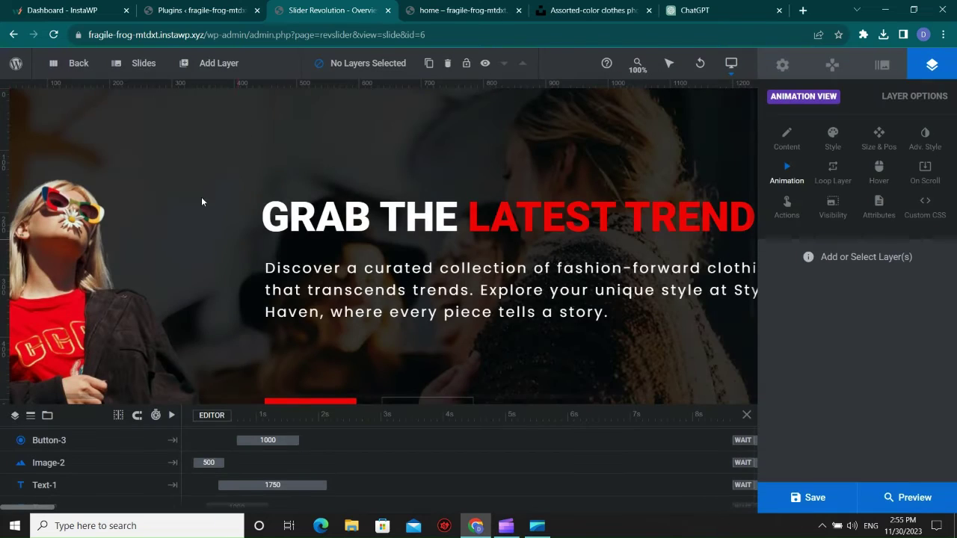
left_click(808, 497)
- Open the second slide and replace its model image with the pink-hat, green-jacket model from the media library
mouse_move(138, 63)
left_click(135, 144)
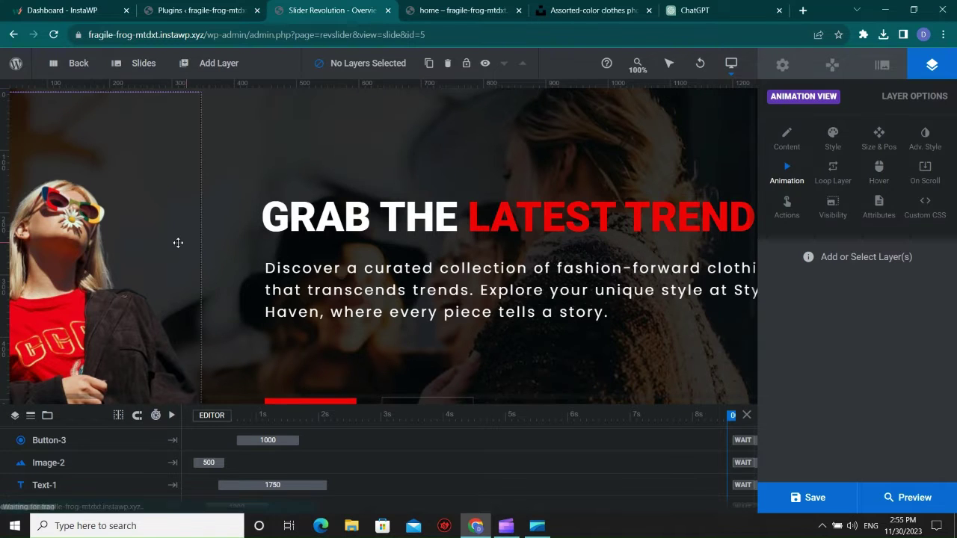
left_click(135, 246)
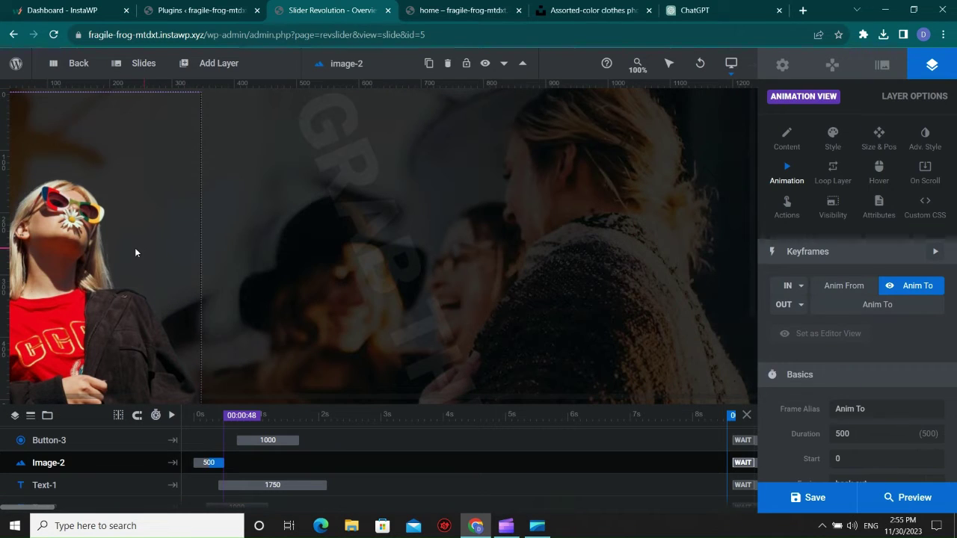
double_click(135, 247)
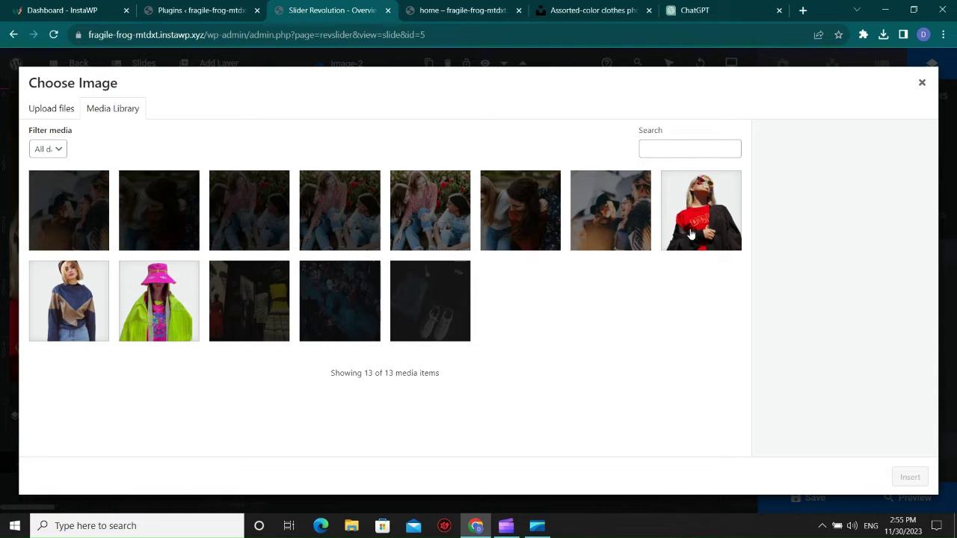
left_click(155, 288)
left_click(910, 478)
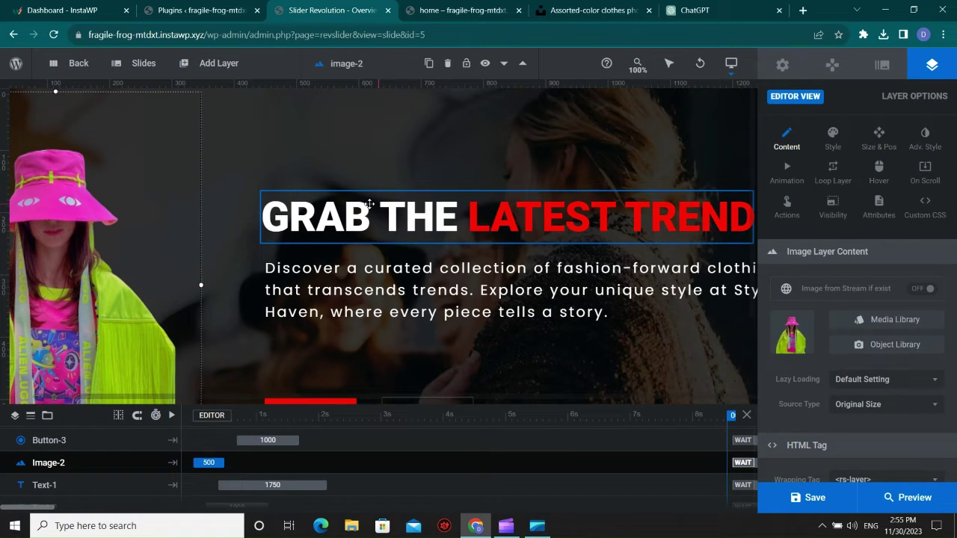
- Change the second slide's headline to "OUR BEST COLLECTIONS EVER", keeping "COLLECTIONS EVER" inside the red span
left_click(369, 204)
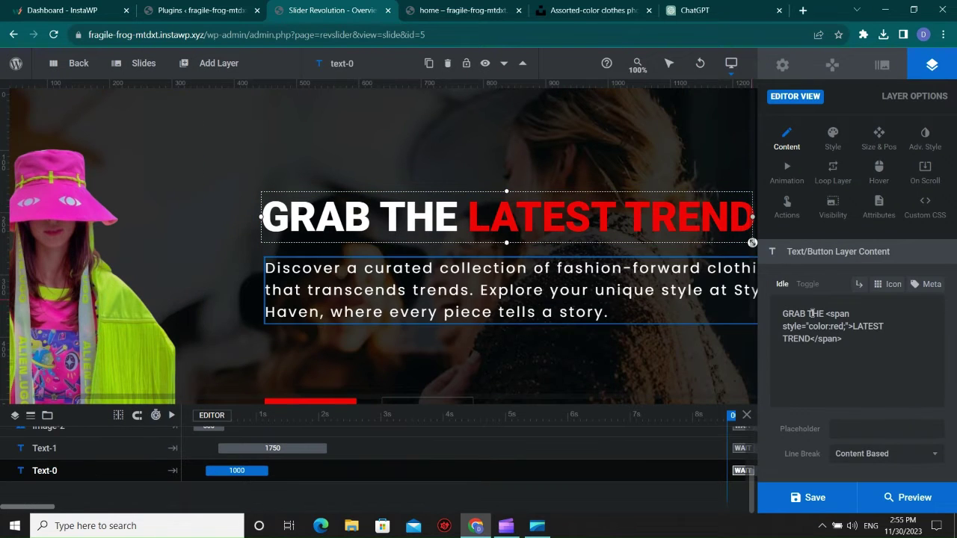
left_click_drag(823, 314, 761, 318)
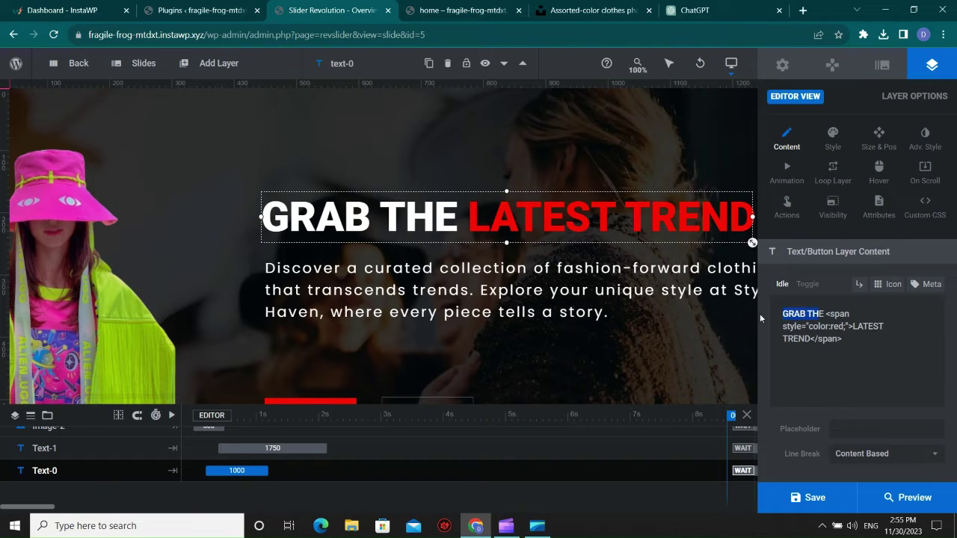
key("BackSpace")
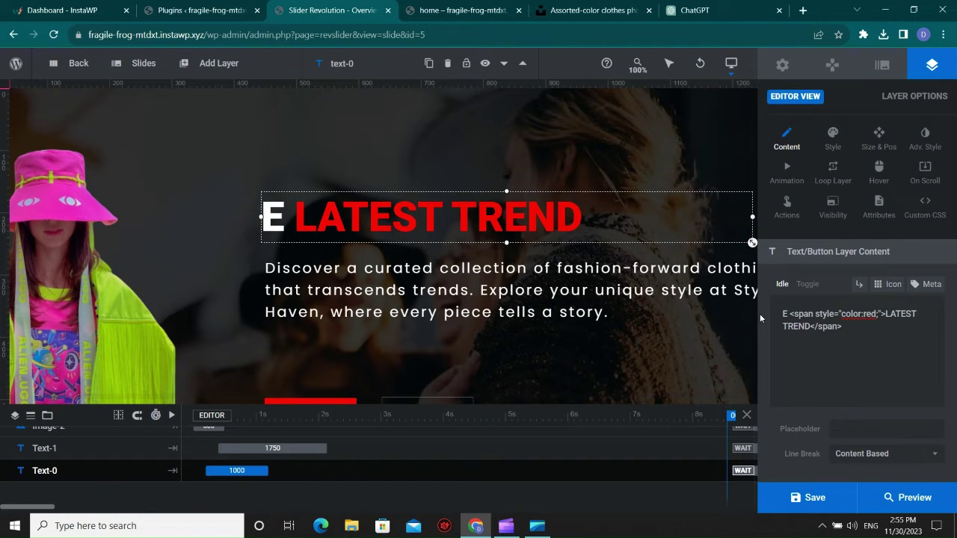
key("Delete")
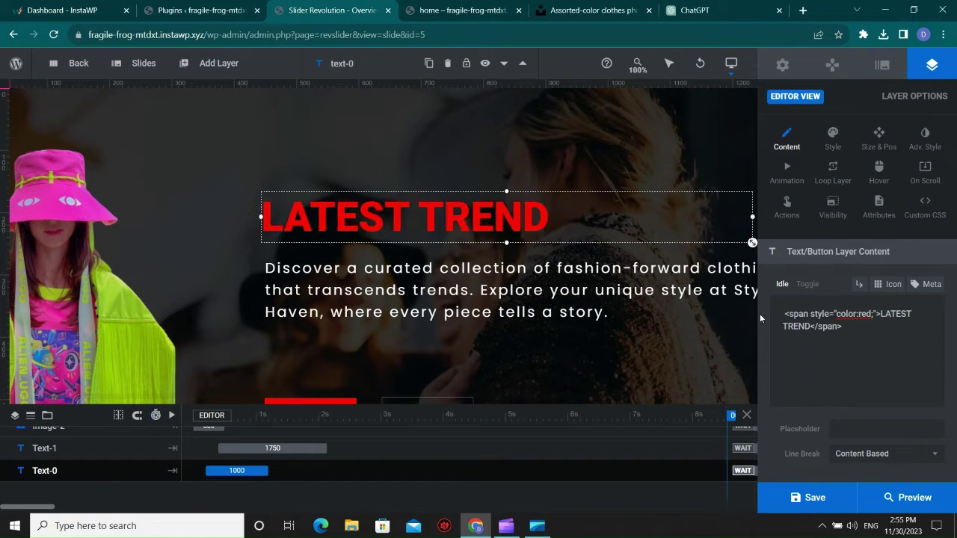
type("OUR BEST")
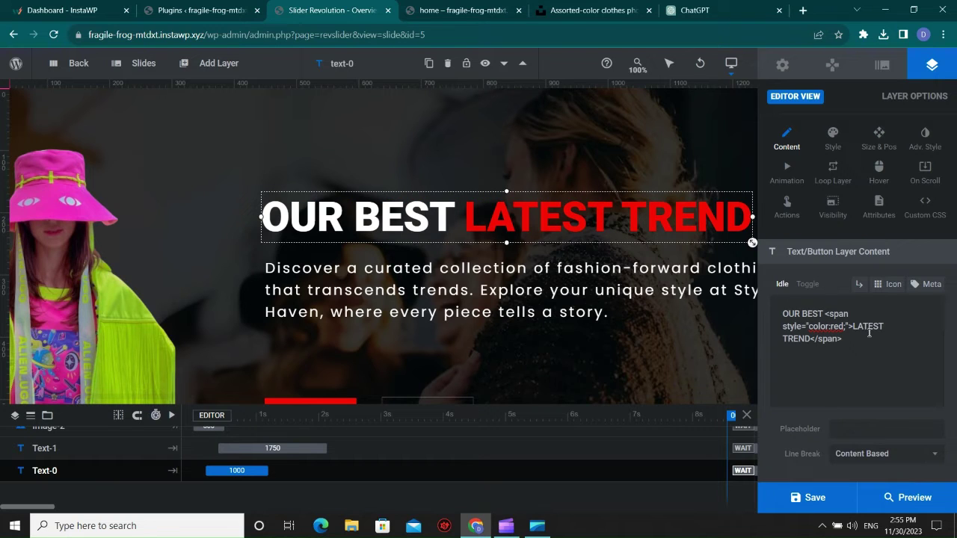
left_click_drag(852, 327, 876, 328)
type("COLLECTIONS")
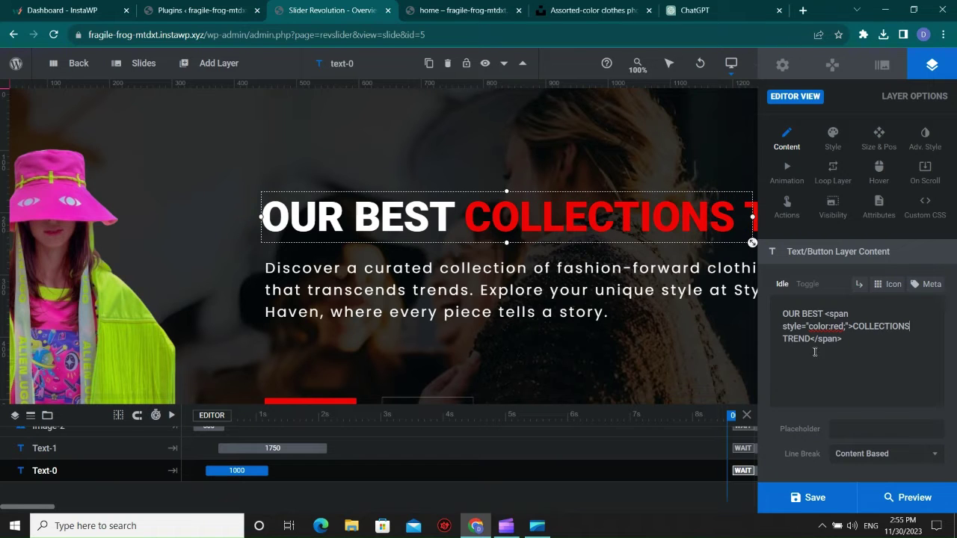
left_click_drag(812, 340, 782, 339)
type("EVER")
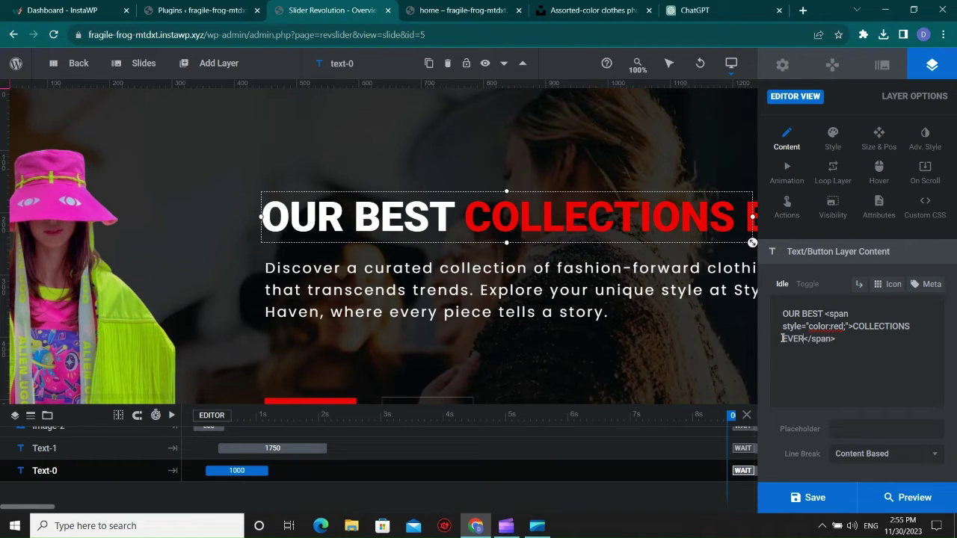
- Set the height of the second slide's model image to 700px with the proportions locked
scroll(419, 295, "down", 2)
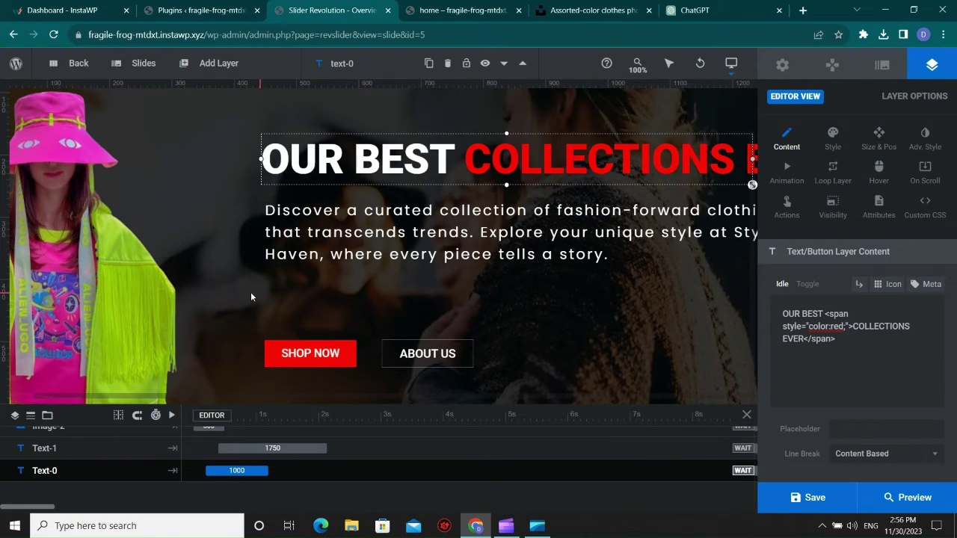
left_click(147, 240)
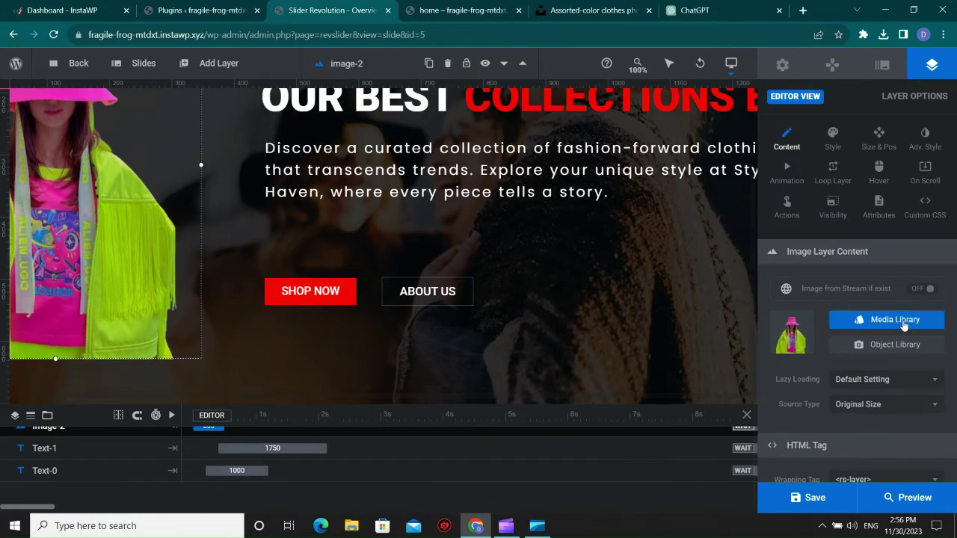
left_click(837, 172)
left_click(876, 146)
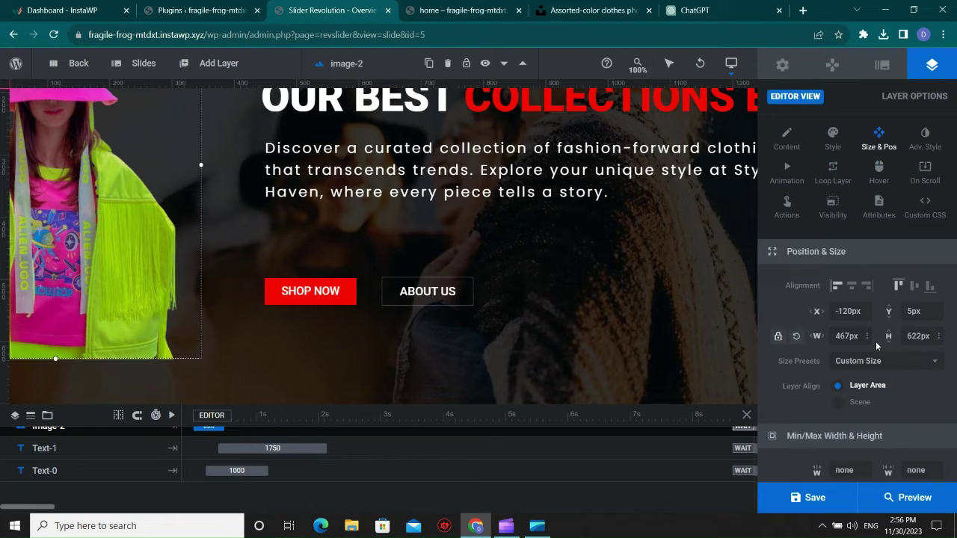
scroll(874, 338, "down", 3)
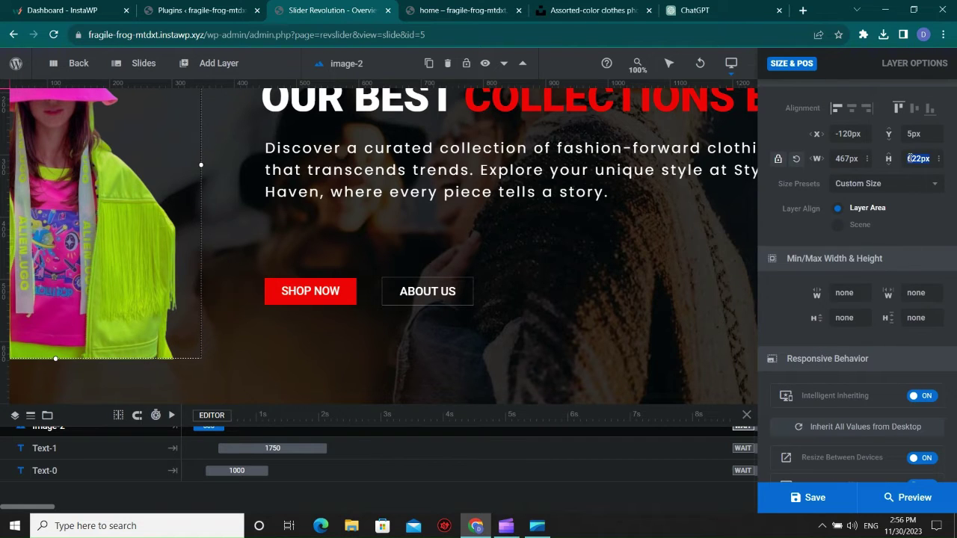
type("700")
key("Return")
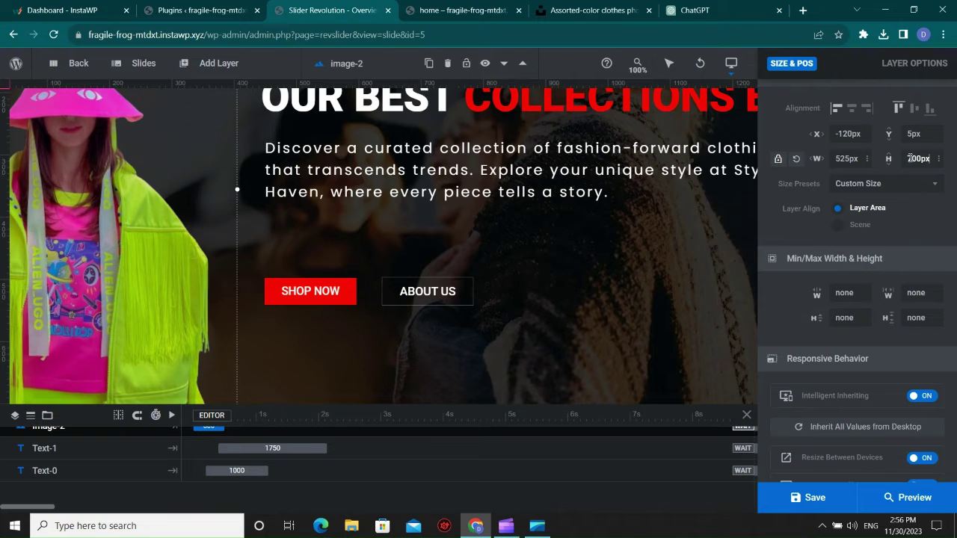
scroll(262, 300, "up", 2)
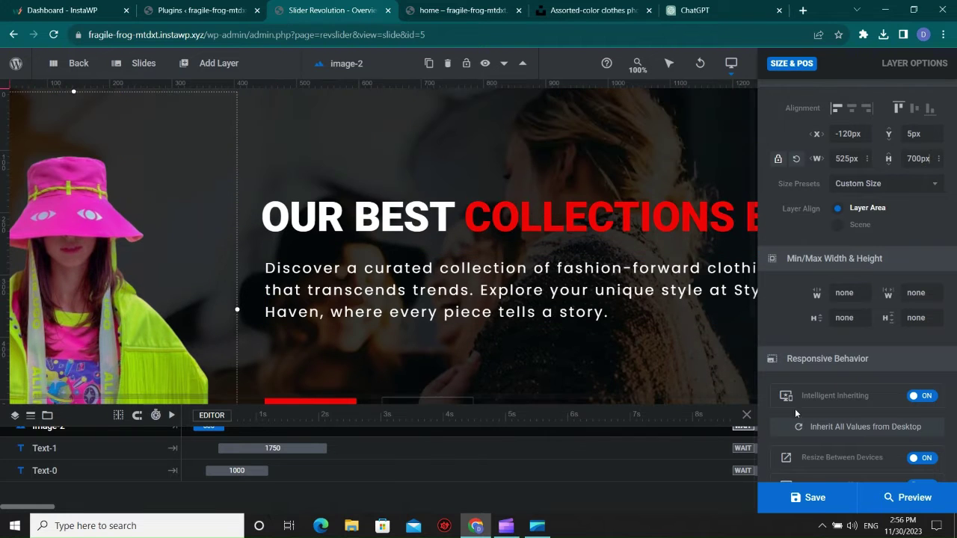
- Save the slider and return to the second slide after a brief look at the third
left_click(811, 497)
mouse_move(138, 62)
left_click(139, 161)
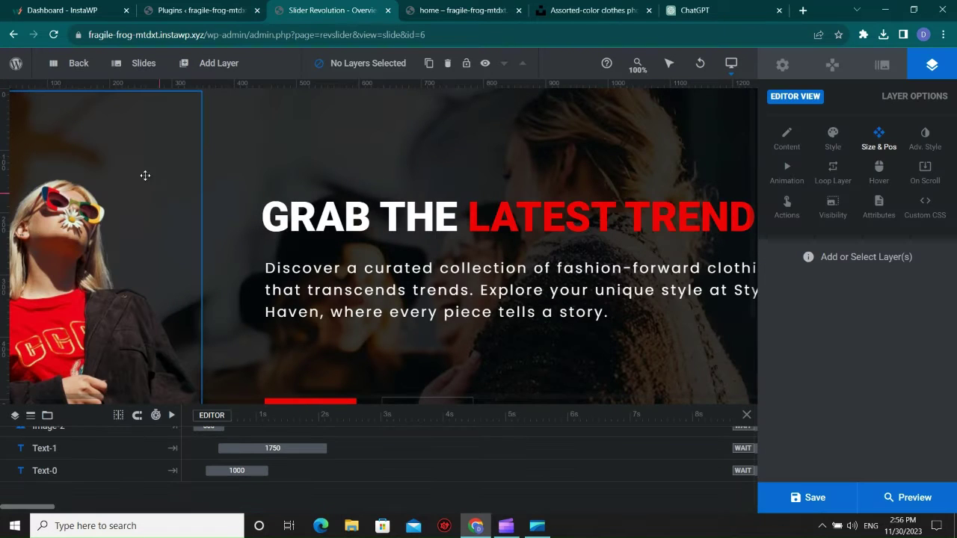
left_click(138, 143)
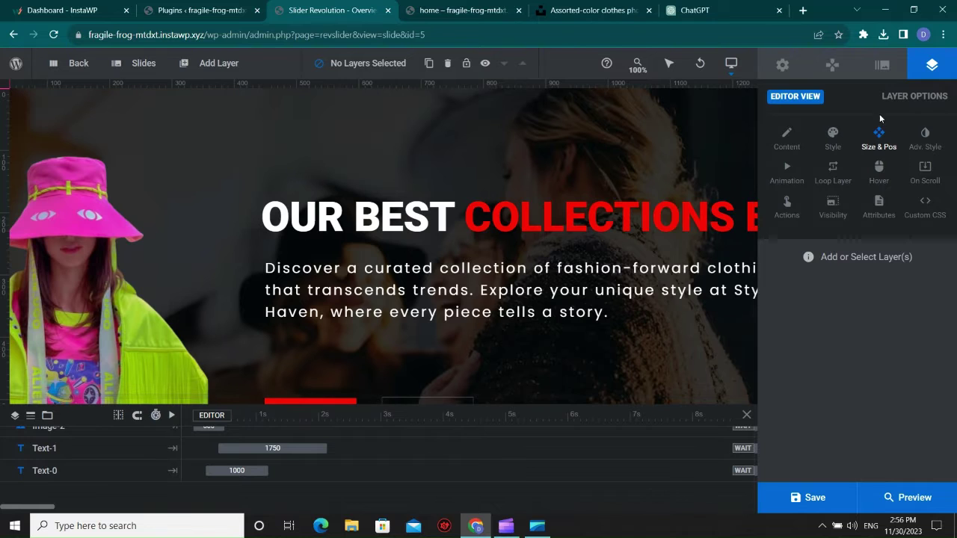
- Replace the second slide's background with the darkened close-up of the women in dark clothing from the media library
left_click(832, 69)
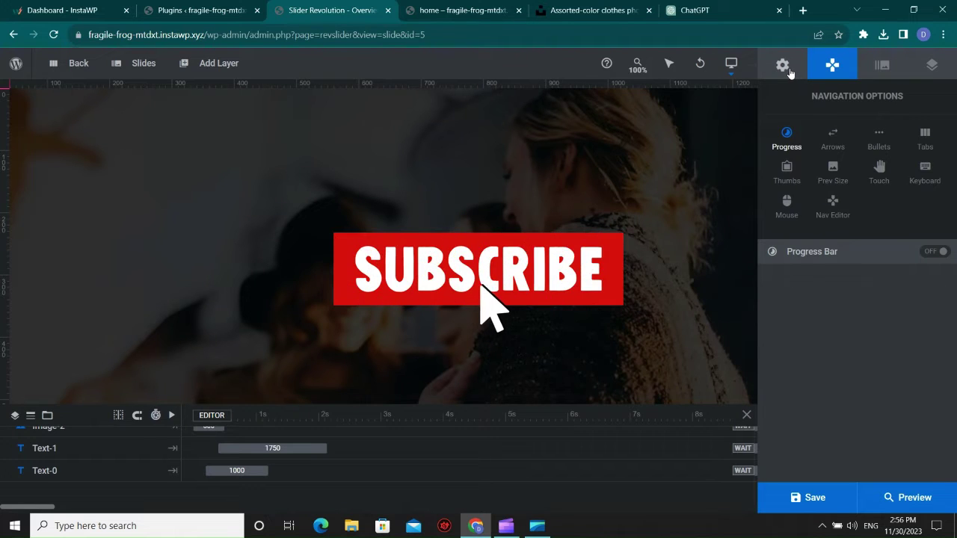
left_click(785, 67)
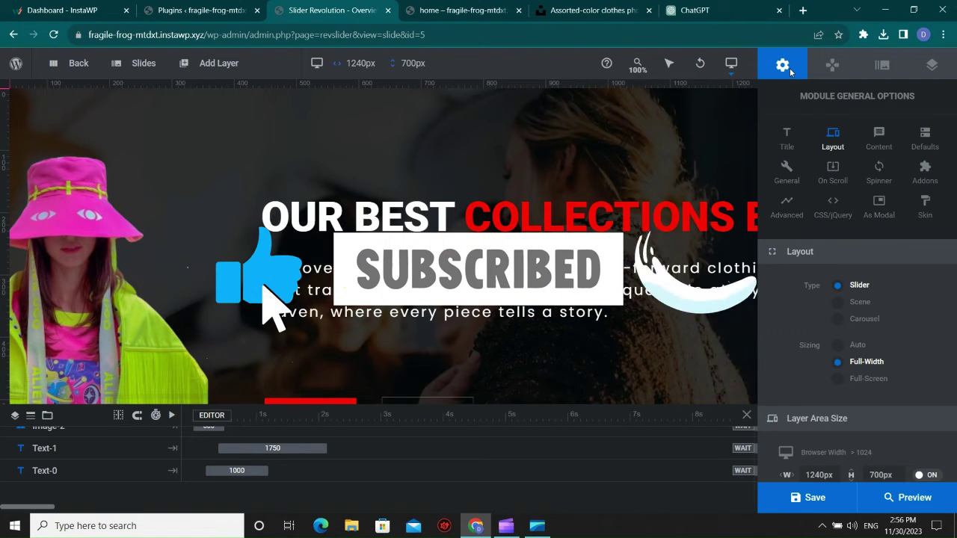
left_click(882, 65)
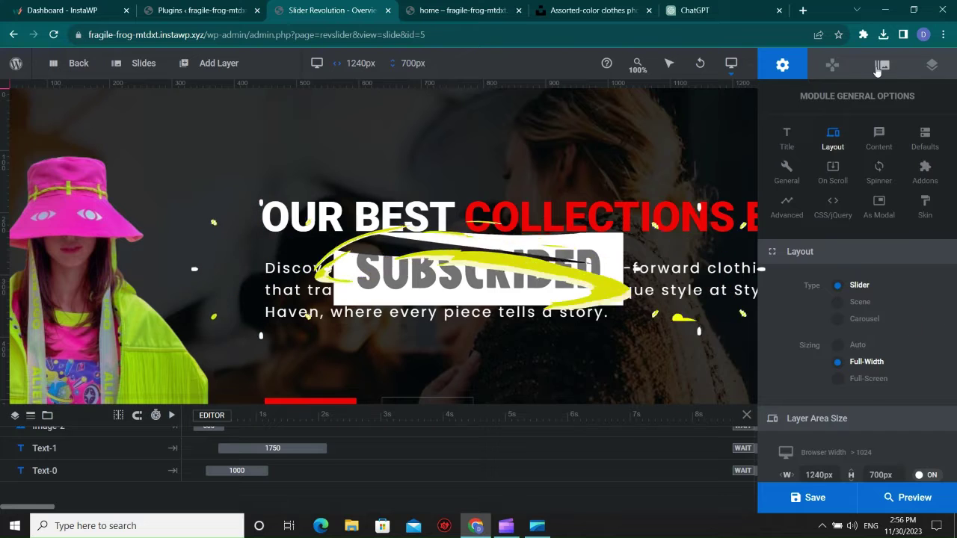
left_click(880, 310)
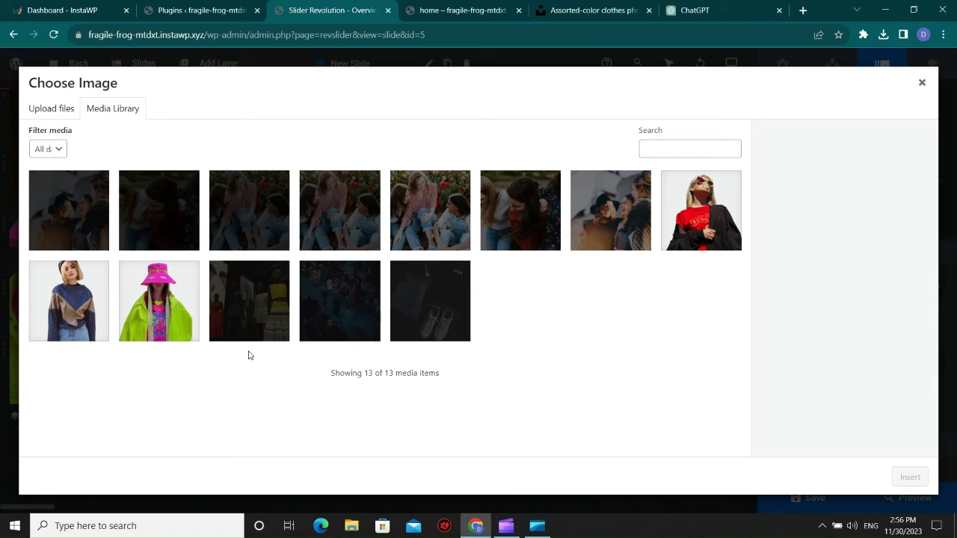
left_click(159, 220)
left_click(909, 477)
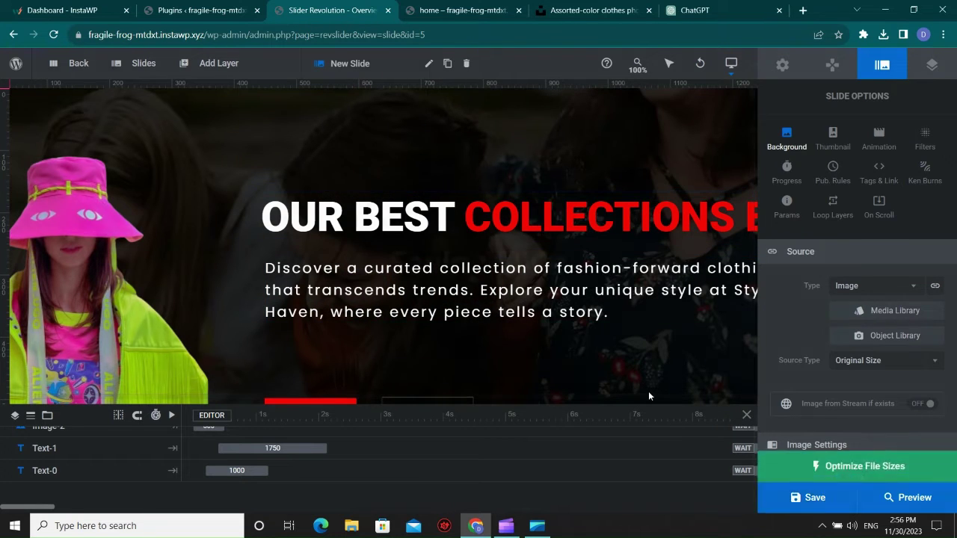
- Save the slider and preview the second slide with its new background
key("ctrl+s")
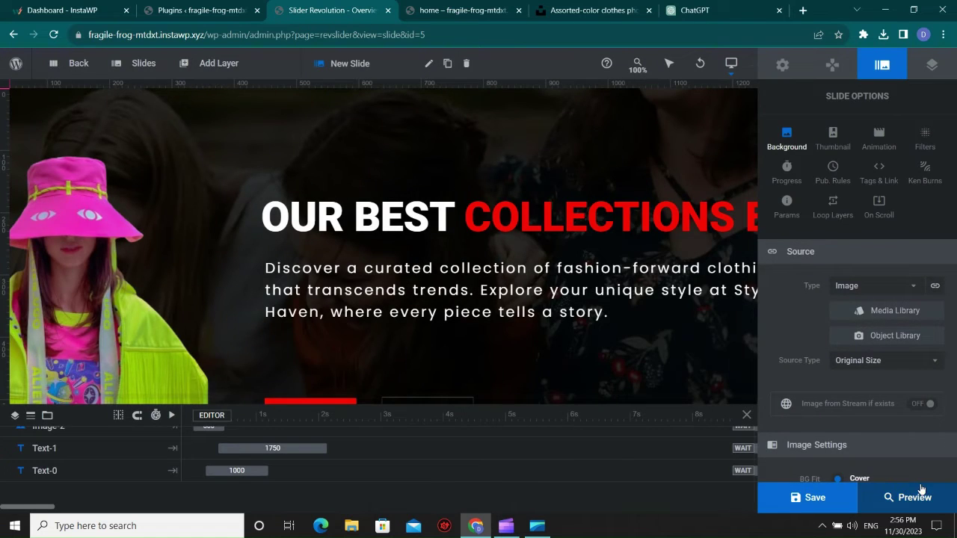
left_click(922, 490)
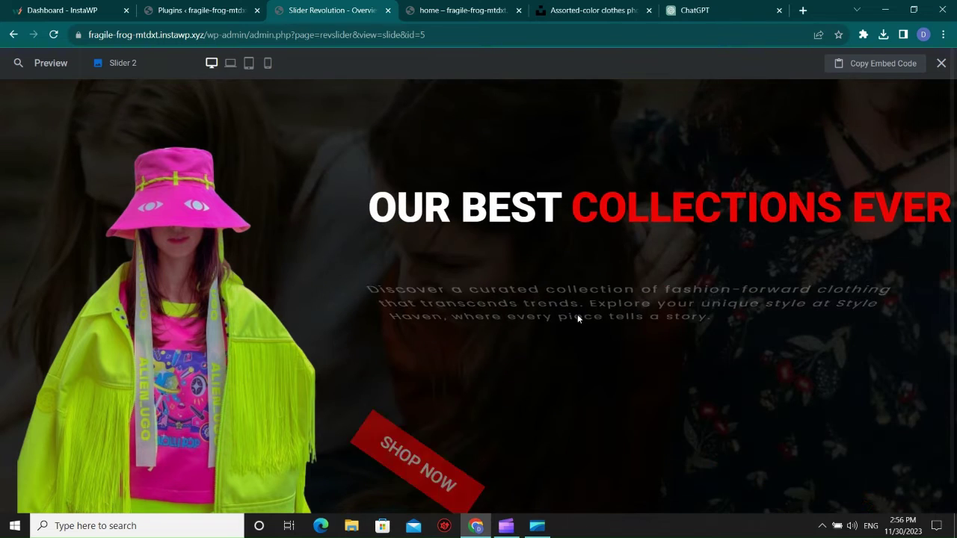
left_click(940, 64)
- Set the module's default slide duration to 4000ms and save the slider
left_click(782, 64)
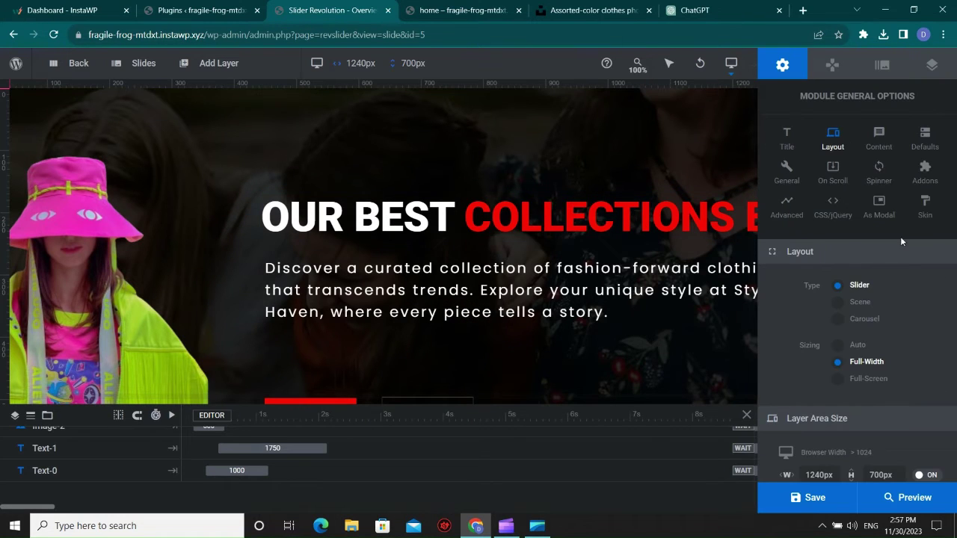
left_click(925, 138)
scroll(897, 288, "down", 2)
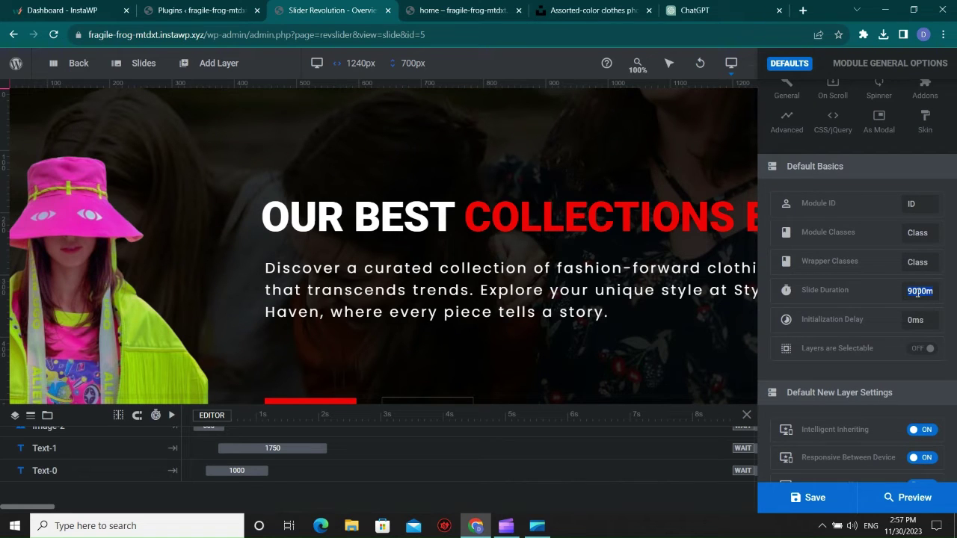
type("4000ms")
scroll(858, 288, "up", 2)
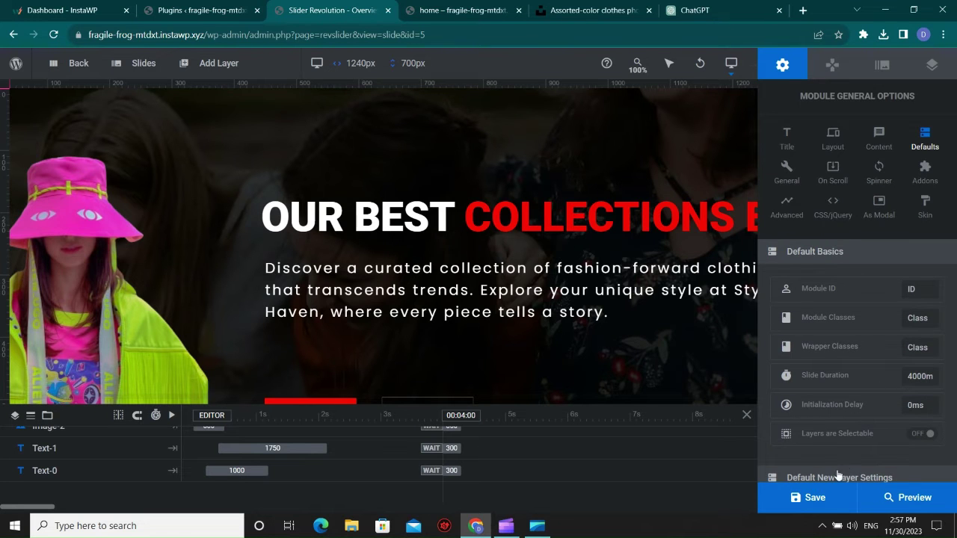
key("ctrl+s")
- Open the third slide and replace its model image with the model in the navy-and-tan sweater from the media library
mouse_move(142, 65)
left_click(150, 164)
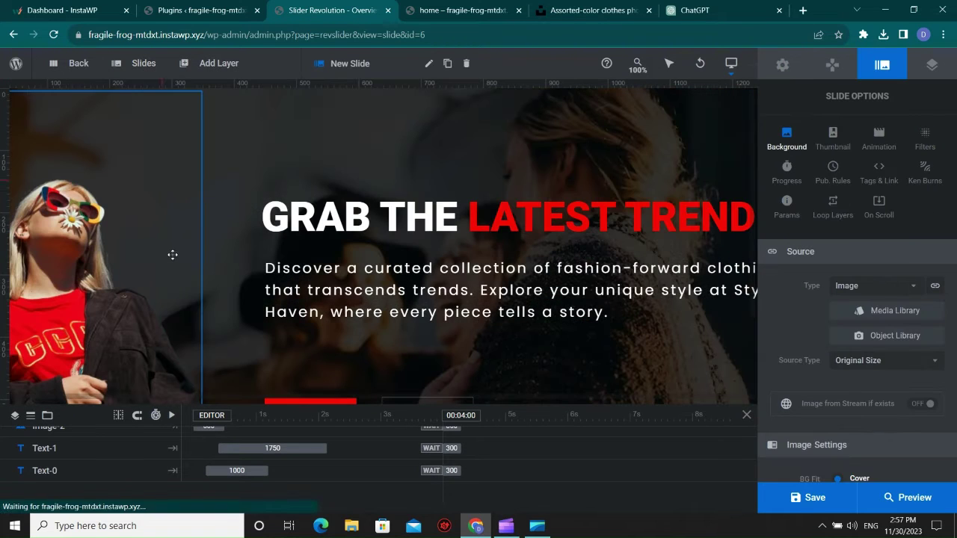
left_click(91, 254)
double_click(91, 258)
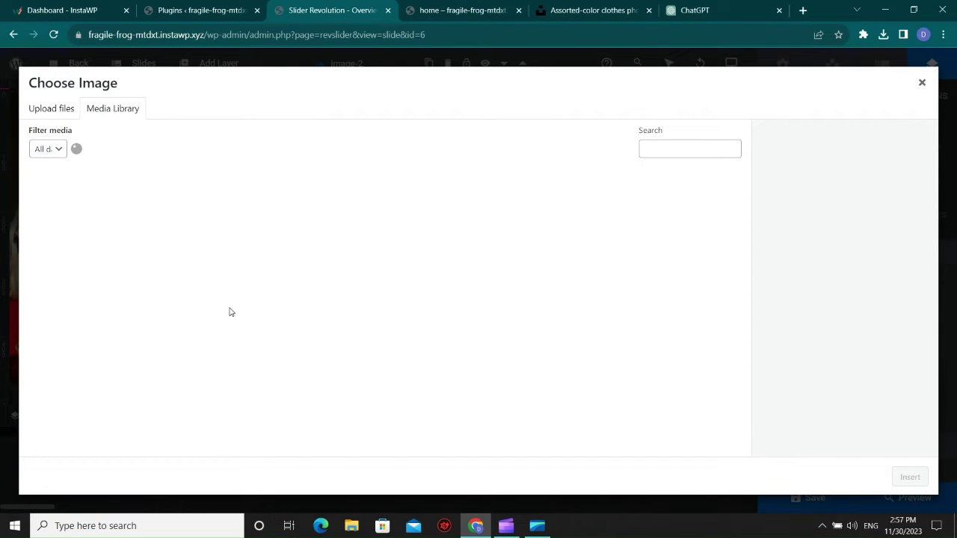
left_click(71, 303)
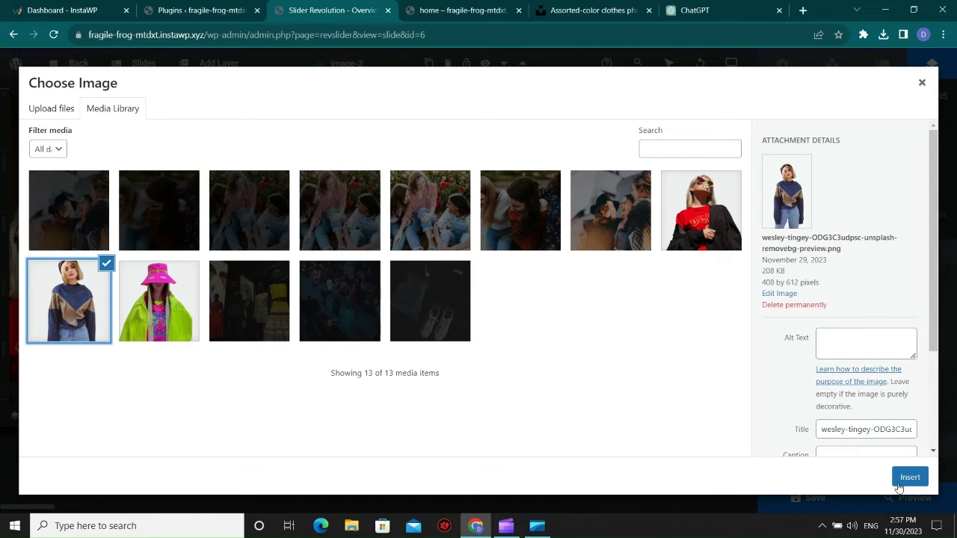
left_click(905, 478)
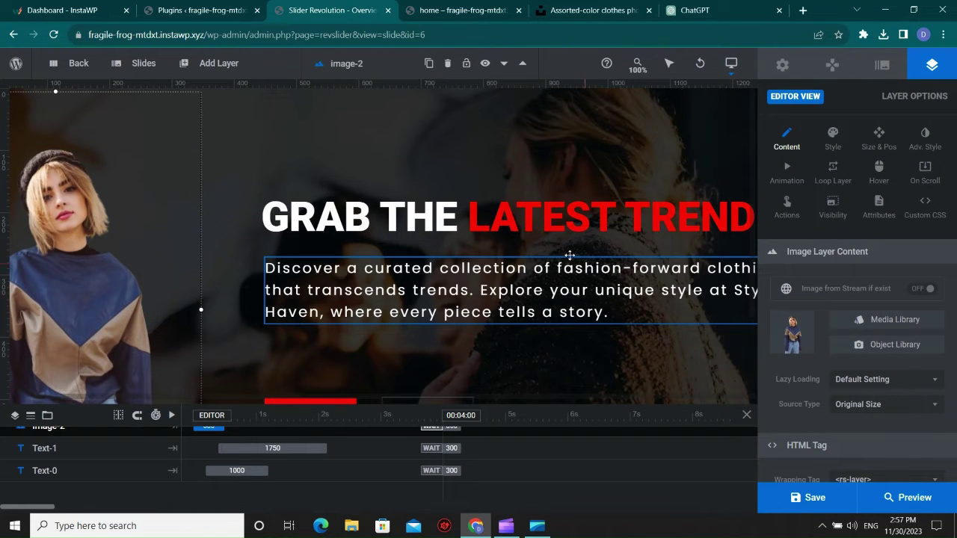
- Replace "GRAB THE" at the start of the third slide's headline with "MENS WEAR"
left_click(570, 228)
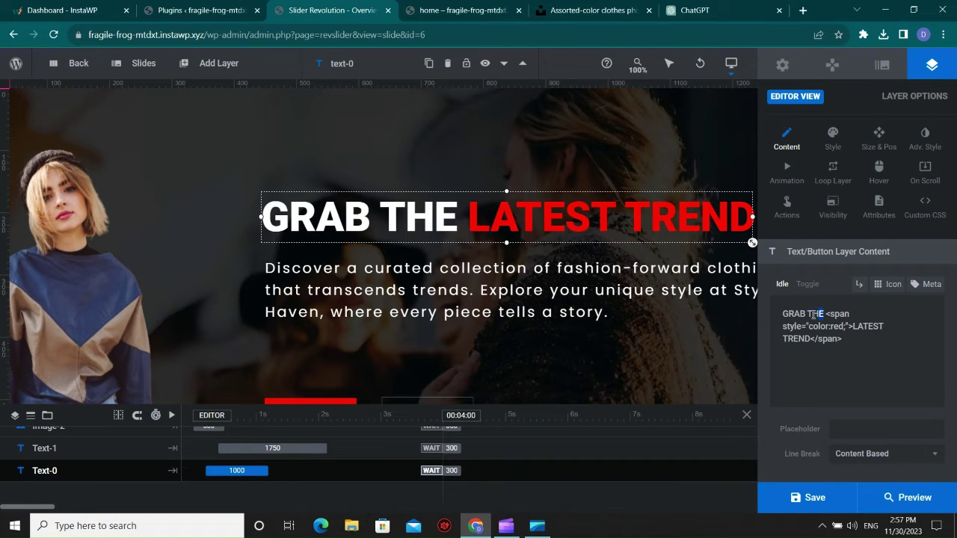
left_click_drag(814, 314, 780, 315)
type("MENS")
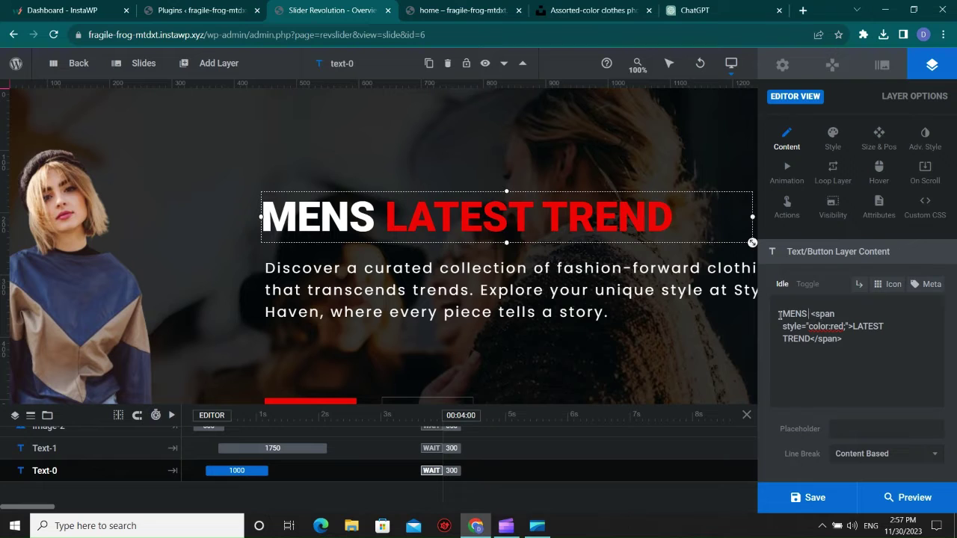
type(" WEAWR")
key("BackSpace")
key("BackSpace")
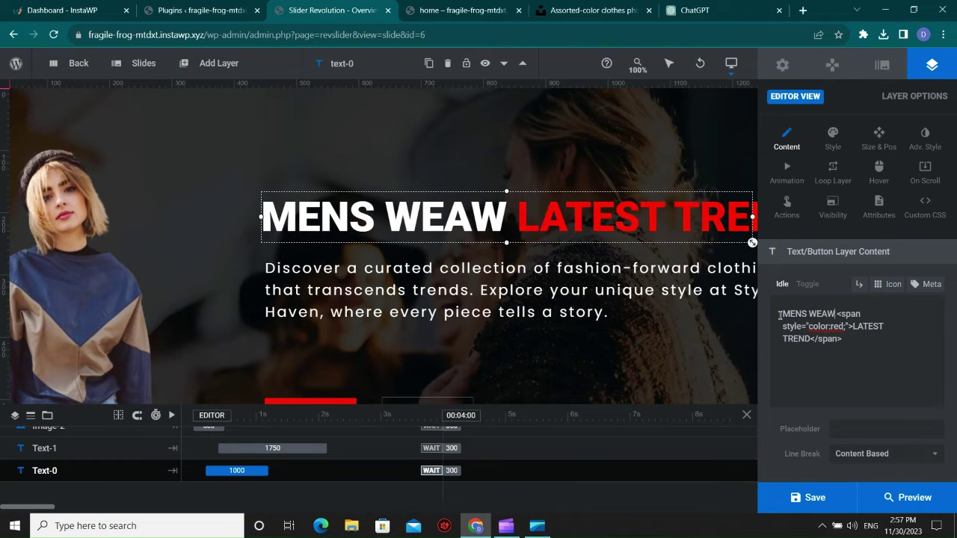
type("R")
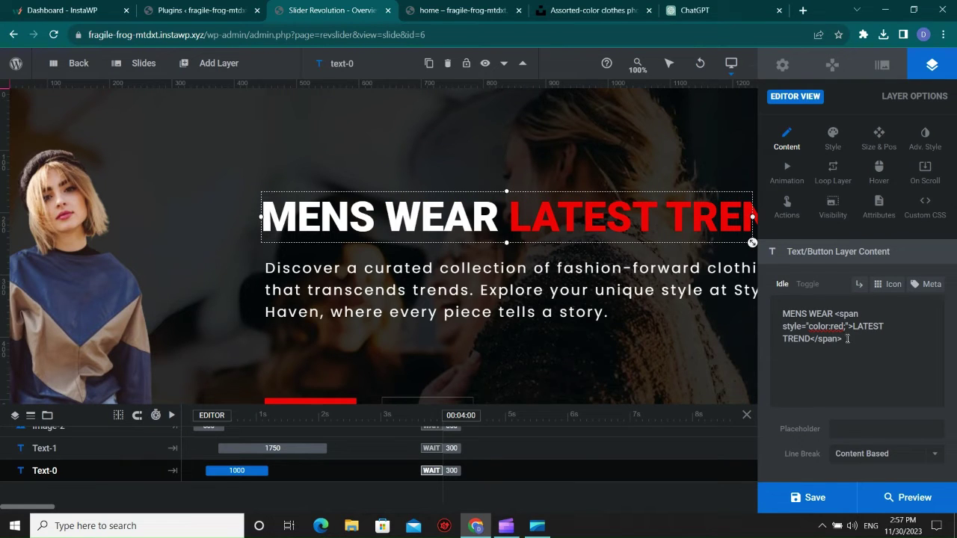
- Change the text inside the headline's red span to "BEST TREND" and save the slider
left_click_drag(853, 327, 814, 340)
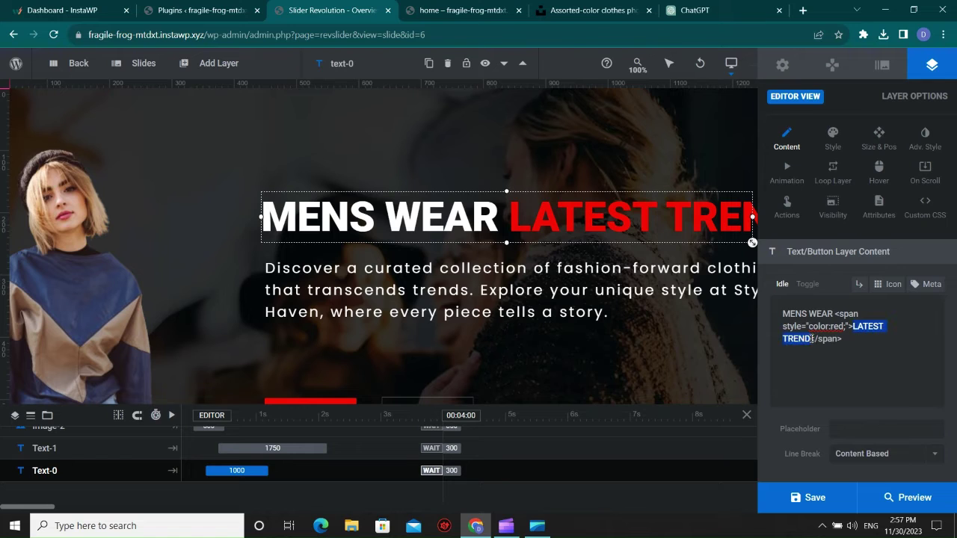
type("BEST TREND")
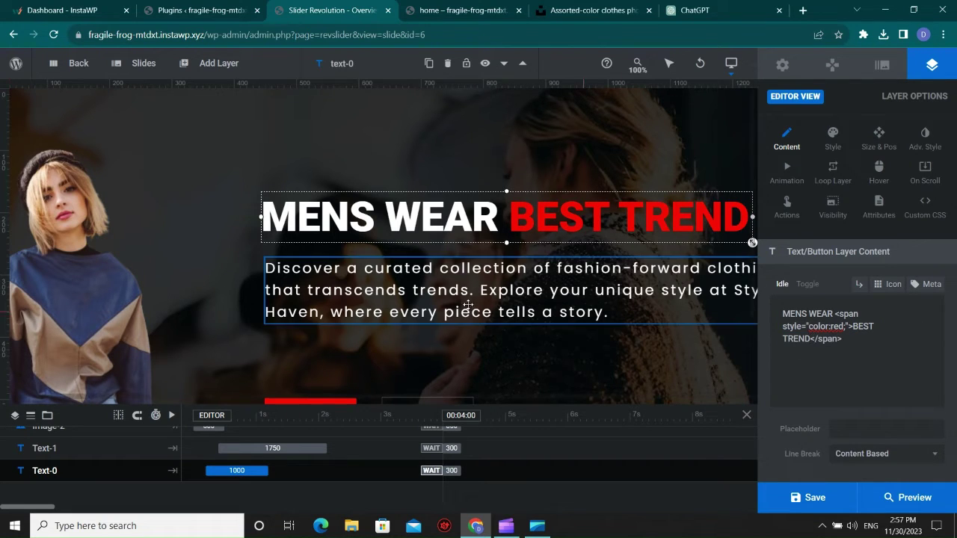
scroll(158, 268, "down", 2)
scroll(157, 267, "up", 2)
scroll(158, 268, "down", 2)
scroll(157, 267, "up", 2)
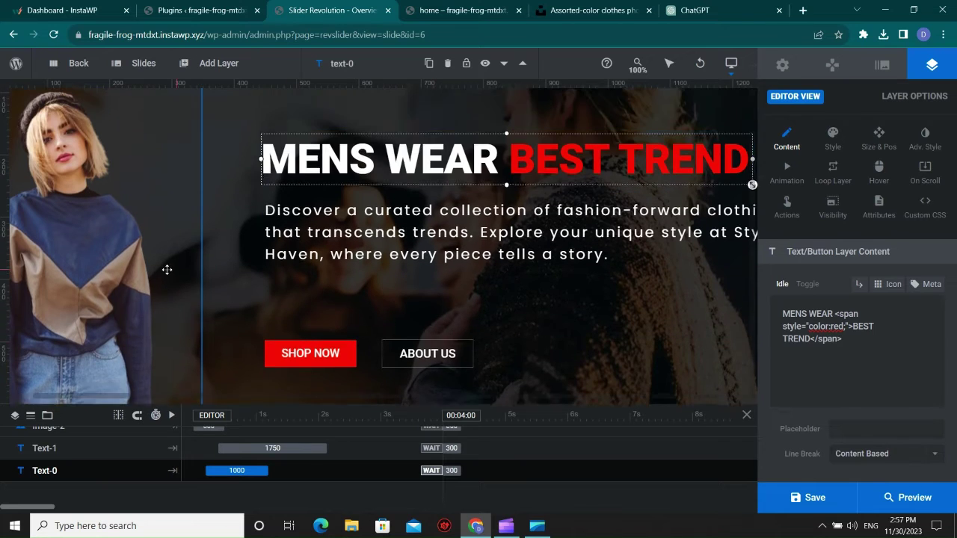
key("ctrl+s")
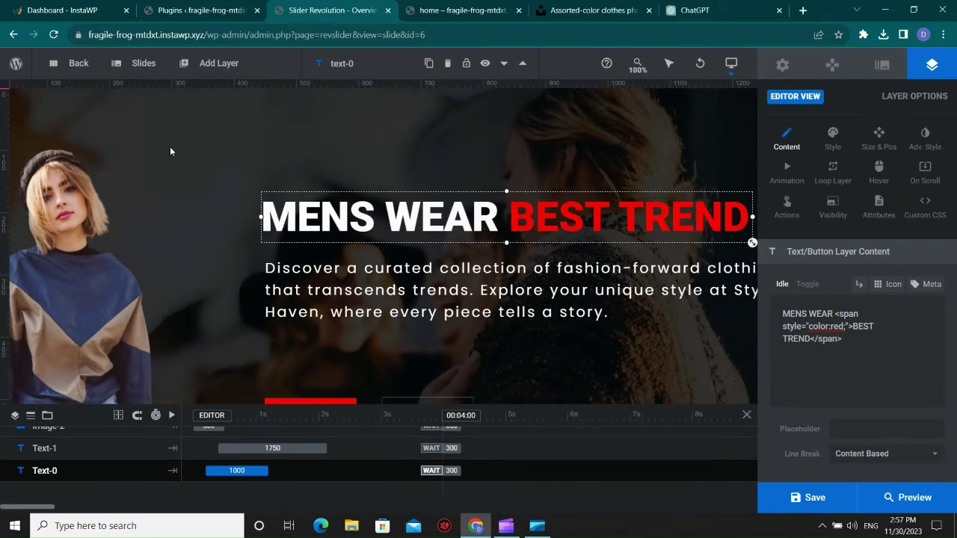
- Replace the third slide's background with the darkest photo of the women seated among red flowers from the media library
mouse_move(157, 68)
left_click(882, 64)
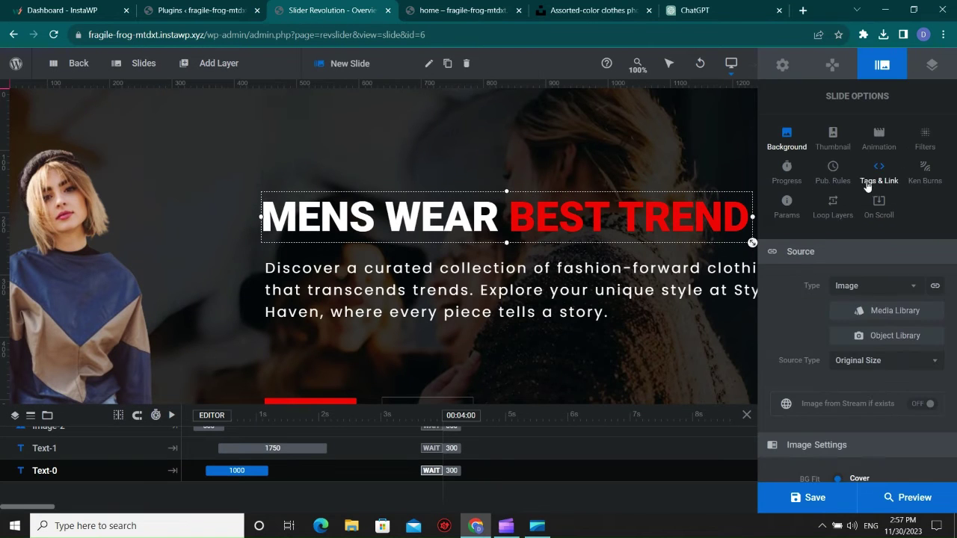
left_click(826, 144)
left_click(785, 138)
left_click(899, 309)
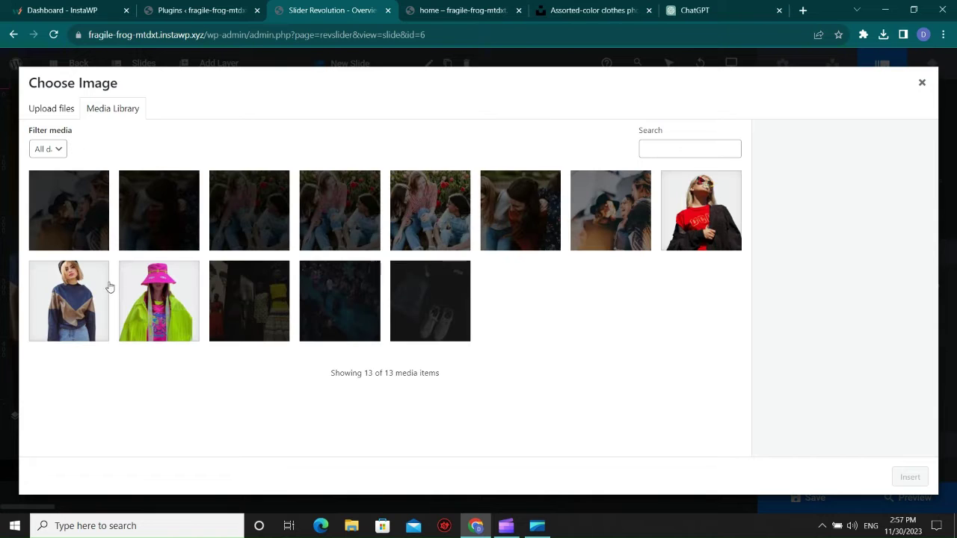
left_click(226, 231)
left_click(894, 477)
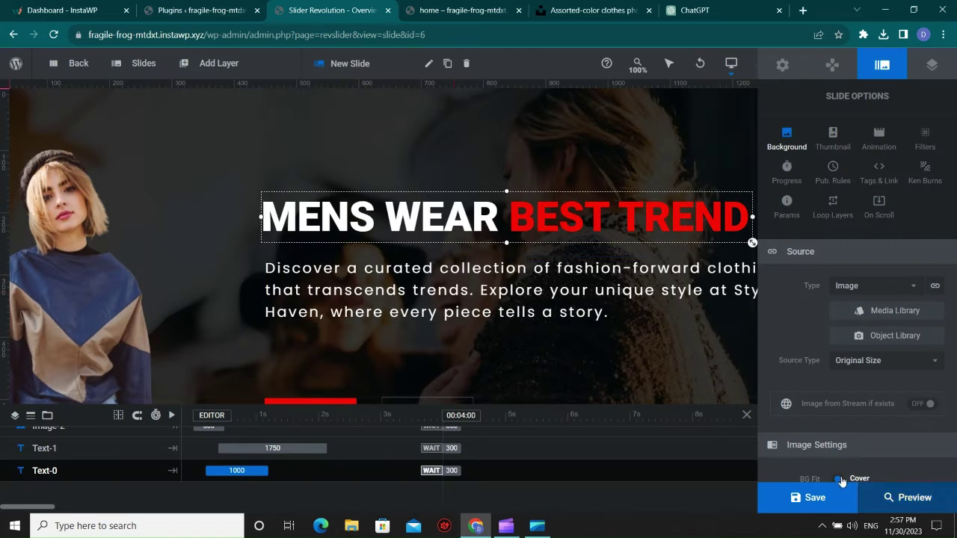
scroll(322, 219, "down", 2)
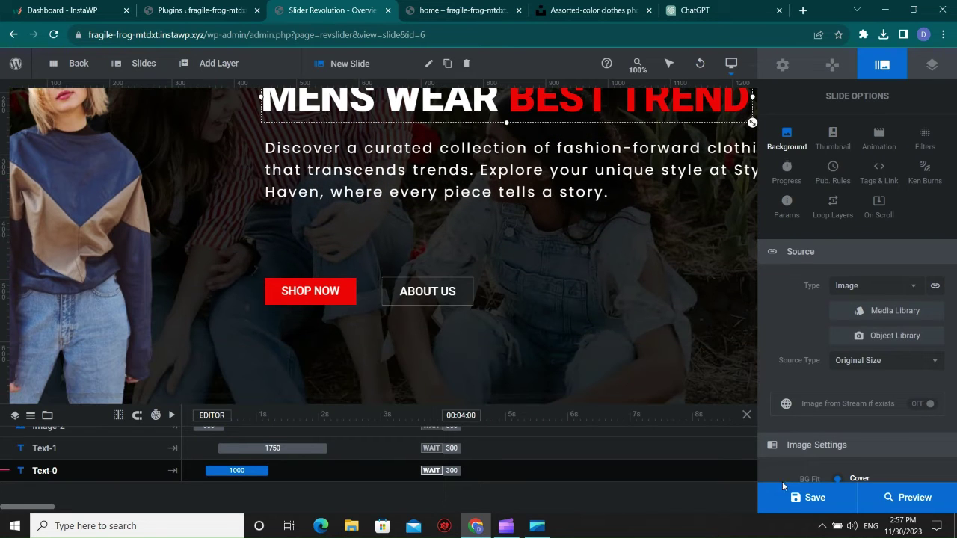
- Save the slider and preview the third slide's new image, headline and background
key("ctrl+s")
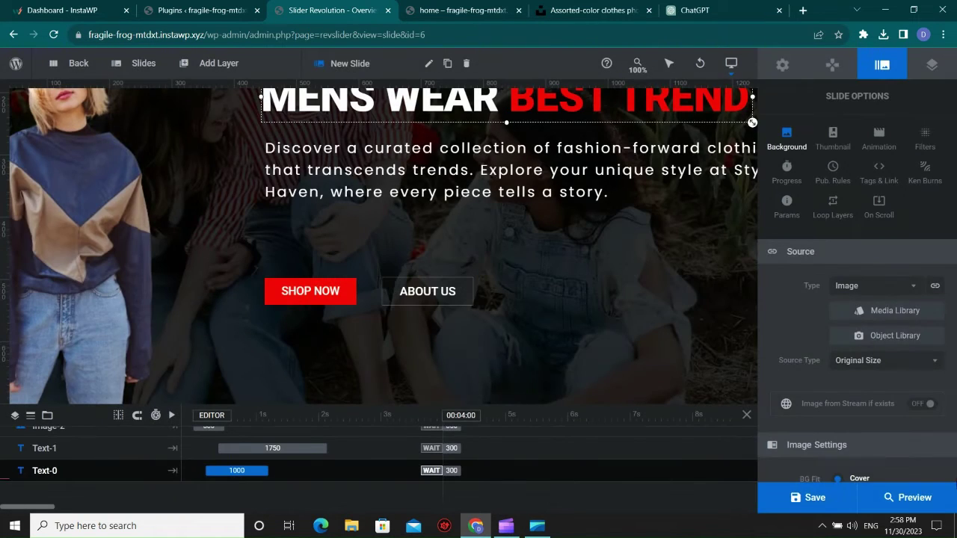
left_click(908, 497)
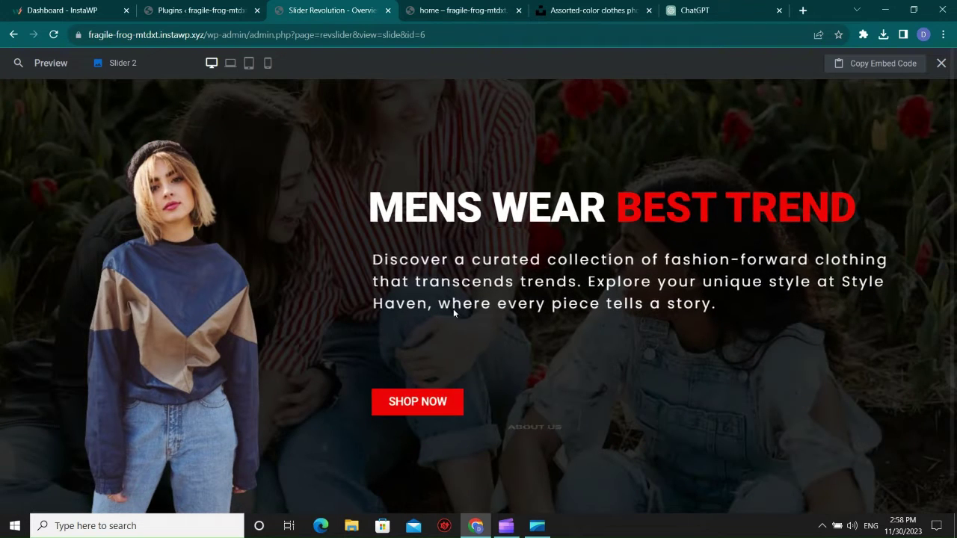
left_click(940, 64)
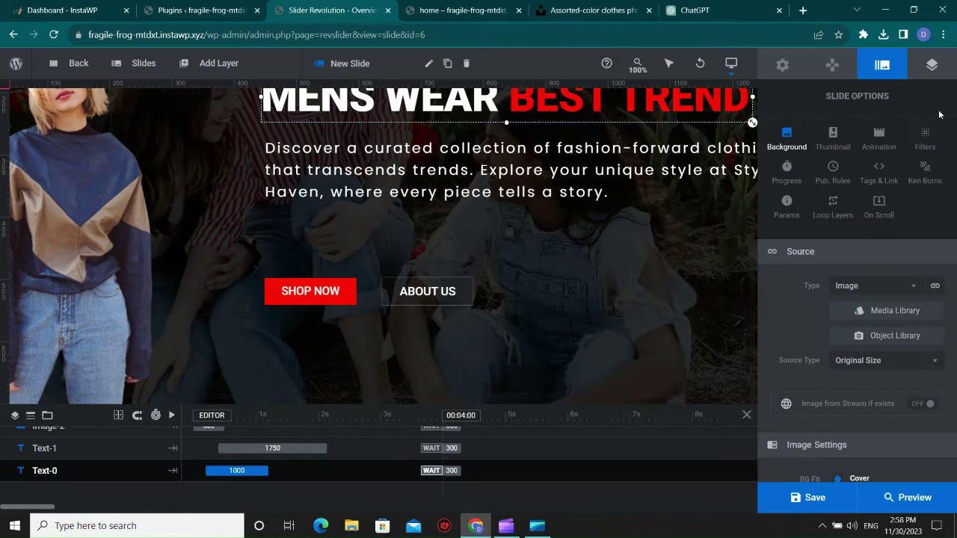
- Reload the site's home page to check the slider there, and return to the slider editor
left_click(456, 11)
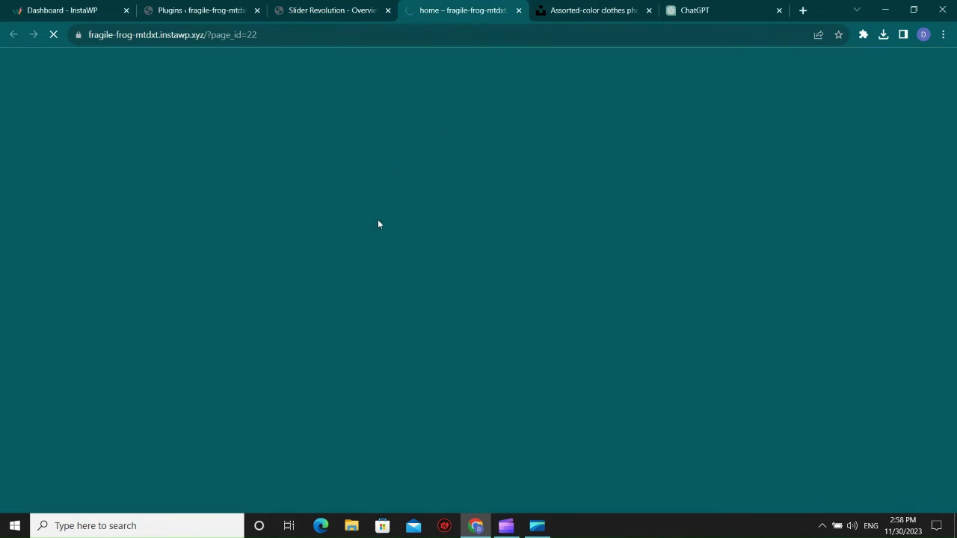
left_click(353, 4)
left_click(440, 6)
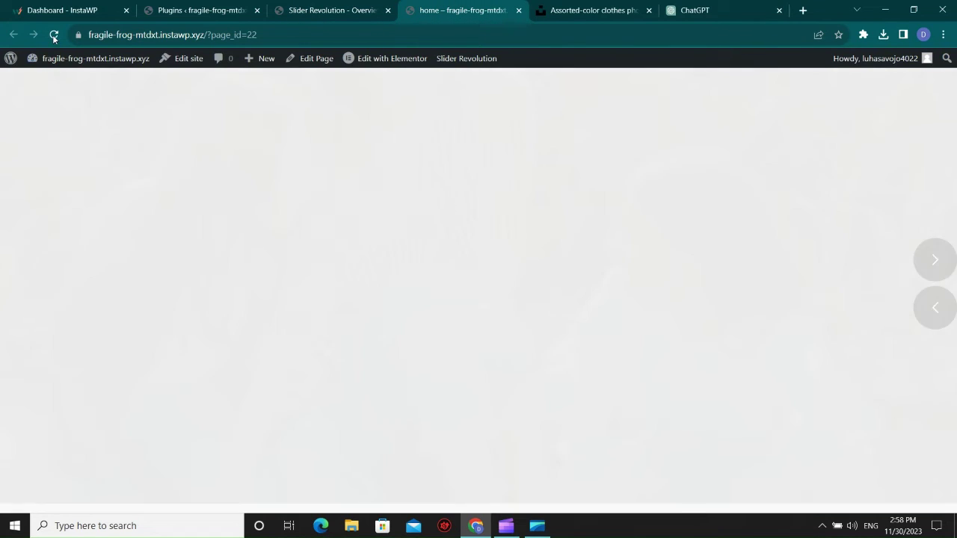
left_click(53, 34)
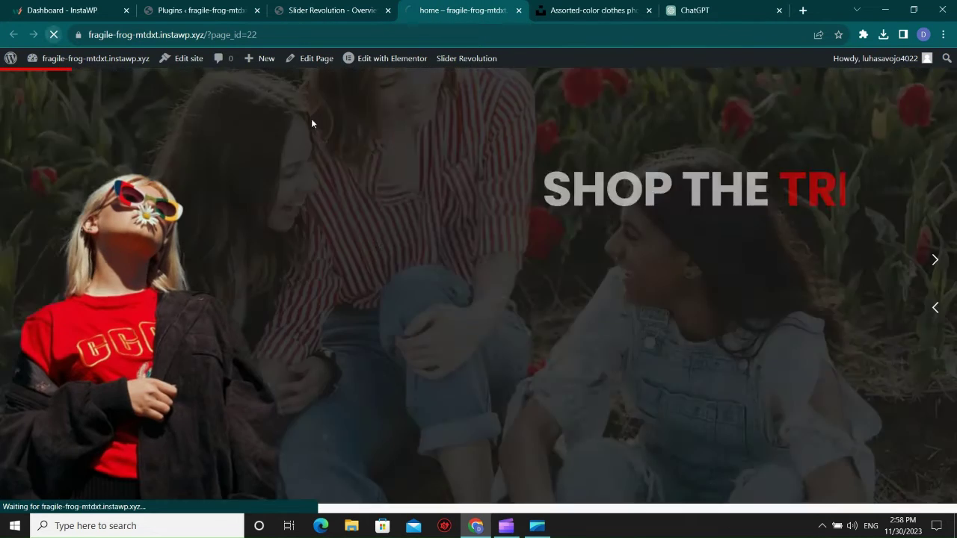
left_click(320, 7)
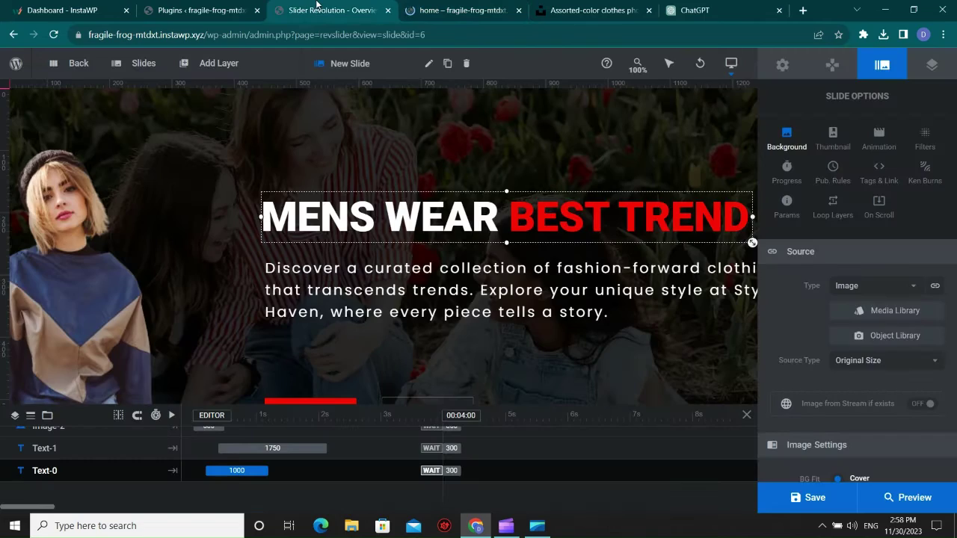
- Turn on the arrow navigation for the slider
left_click(832, 74)
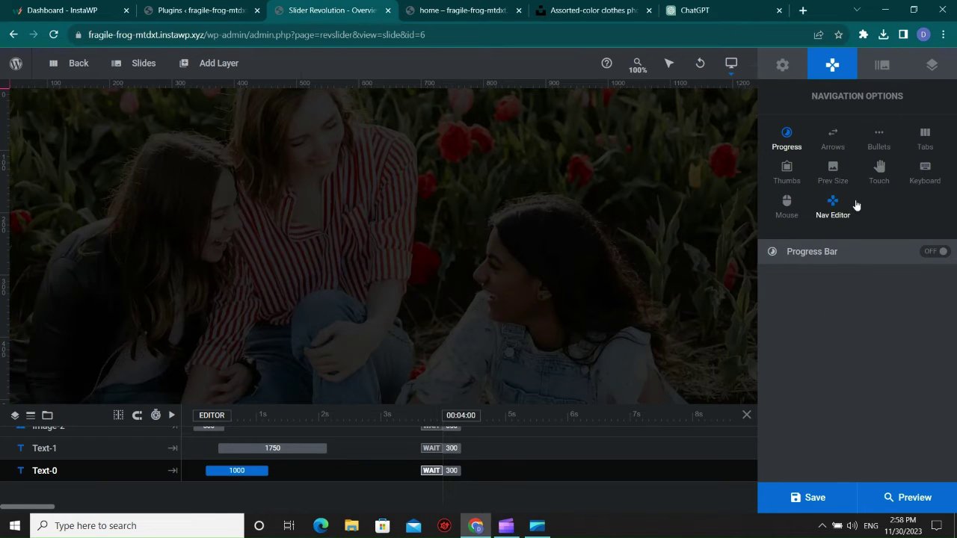
left_click(833, 149)
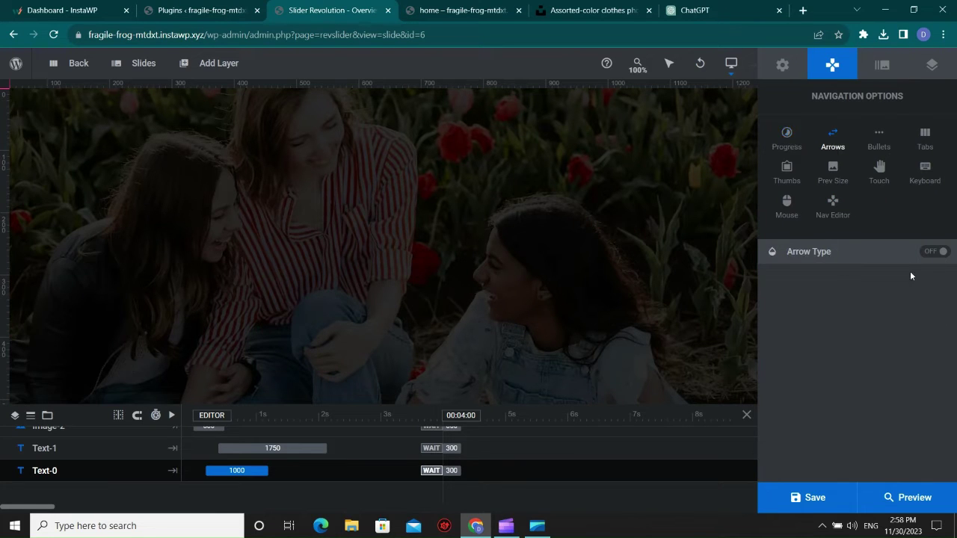
left_click(935, 252)
- Try the Persephone and Erinyen arrow styles on the slider's navigation arrows
left_click(882, 286)
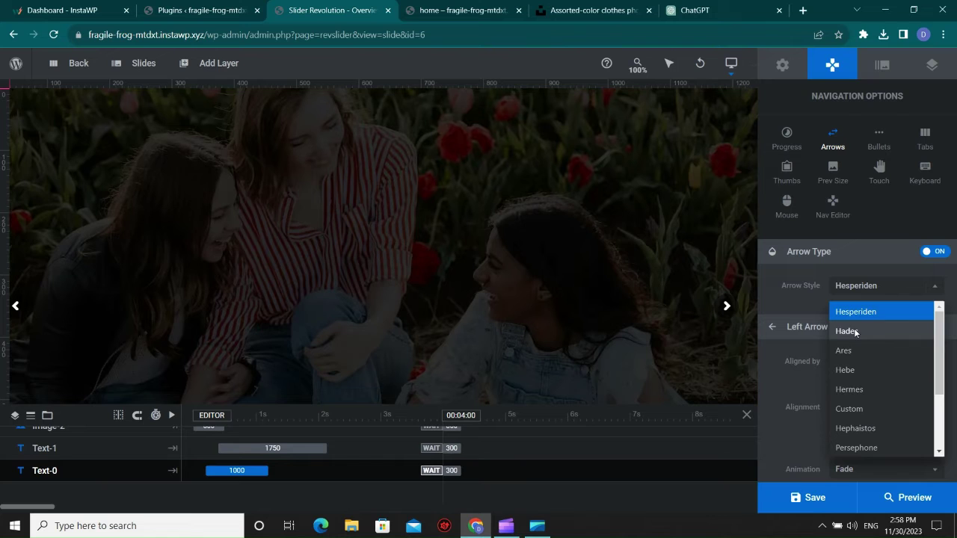
scroll(853, 378, "down", 1)
left_click(855, 386)
left_click(861, 291)
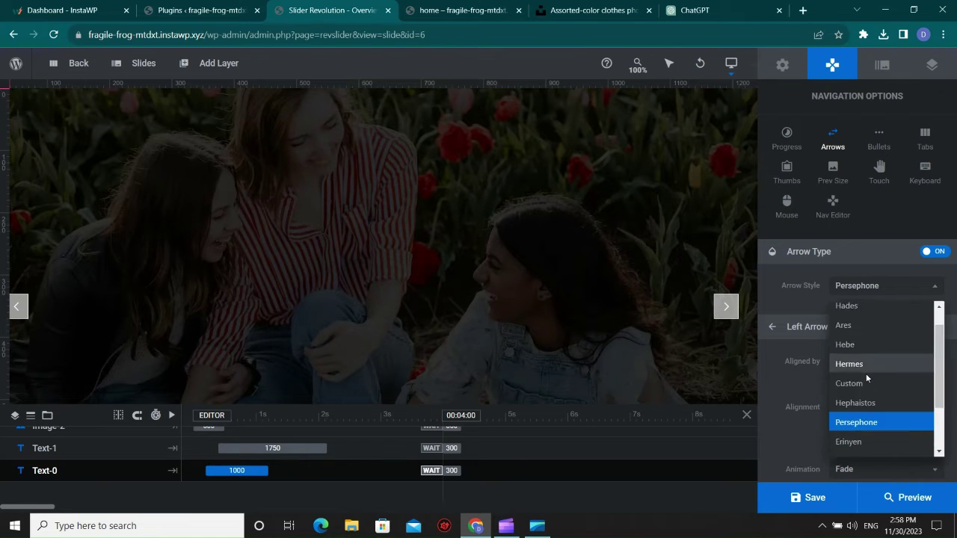
scroll(866, 373, "down", 2)
left_click(865, 371)
- Set the arrow style to Metis
left_click(853, 293)
scroll(844, 404, "down", 2)
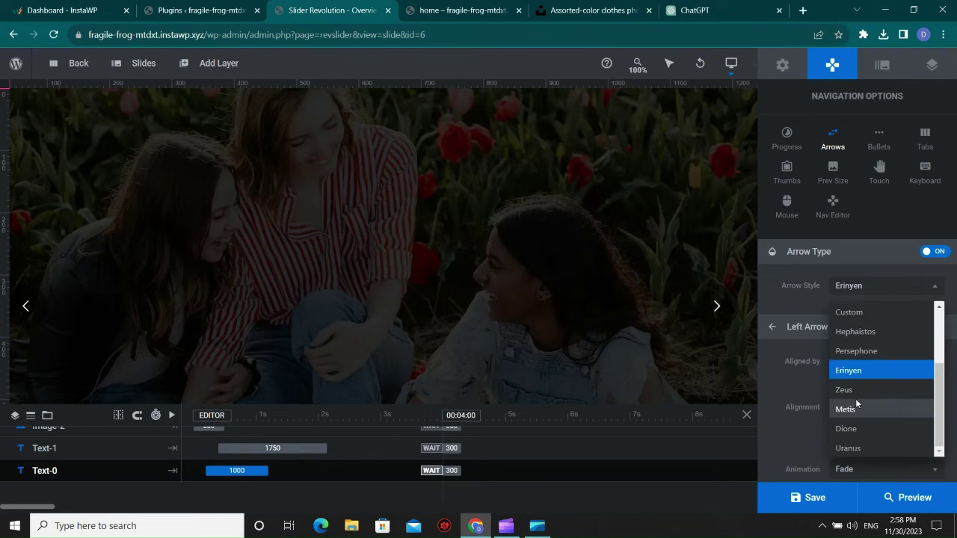
left_click(855, 402)
left_click(853, 291)
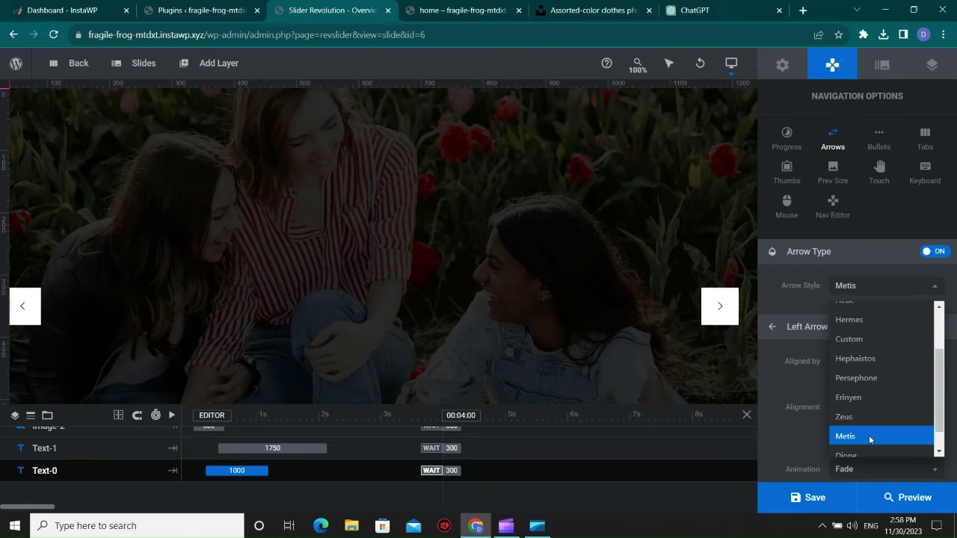
left_click(867, 436)
- Align both arrows to the module's middle-right edge and stack them, left arrow at about Y -110 and right arrow at about Y -25
scroll(814, 329, "down", 2)
left_click(859, 290)
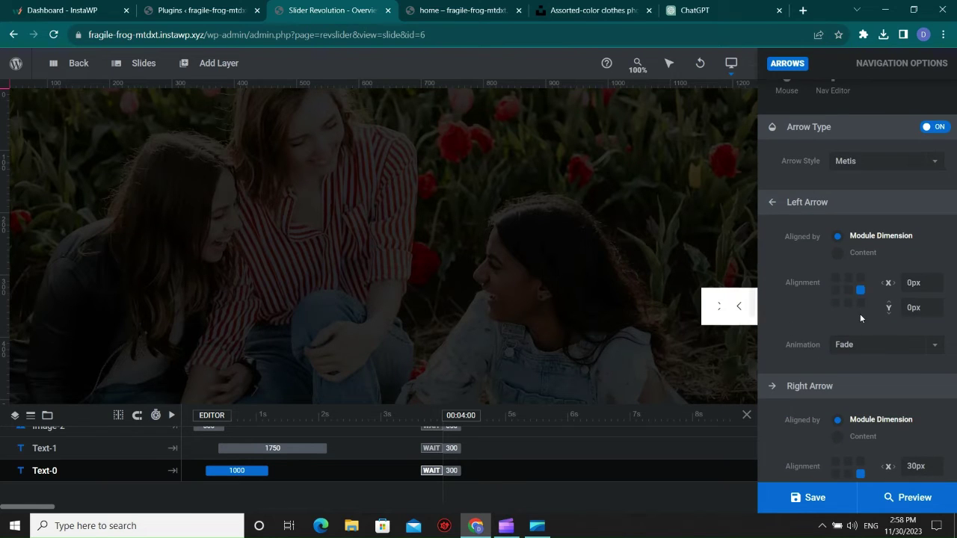
scroll(882, 321, "down", 2)
left_click(861, 350)
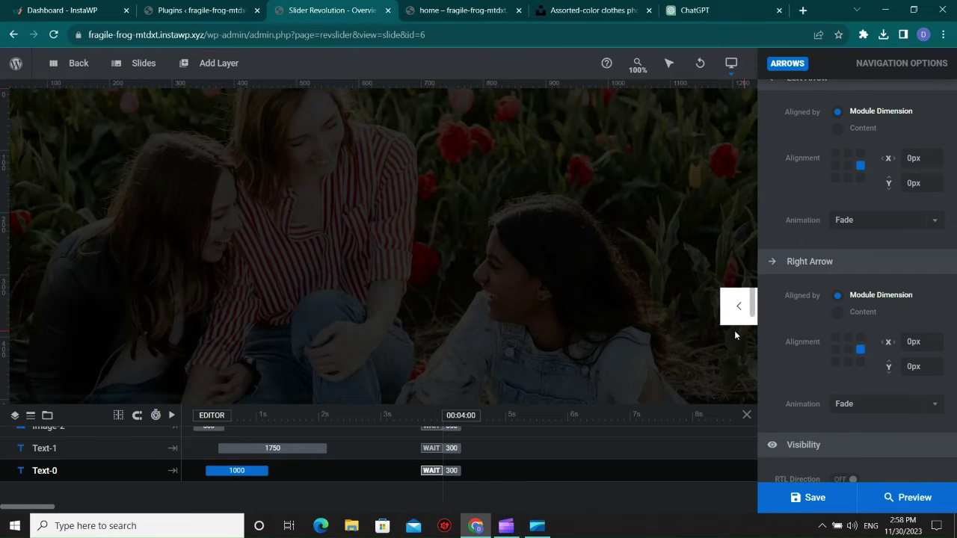
left_click_drag(737, 308, 740, 247)
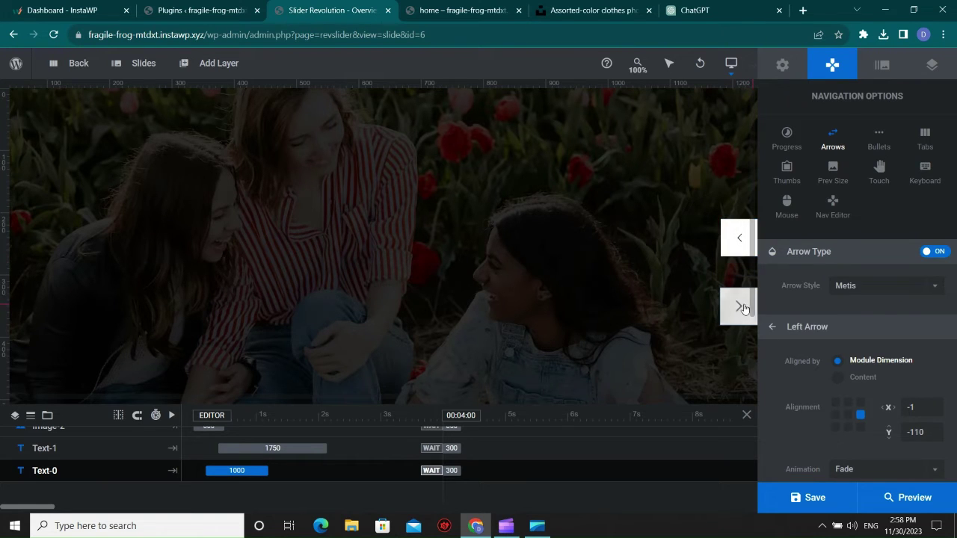
left_click_drag(743, 300, 744, 293)
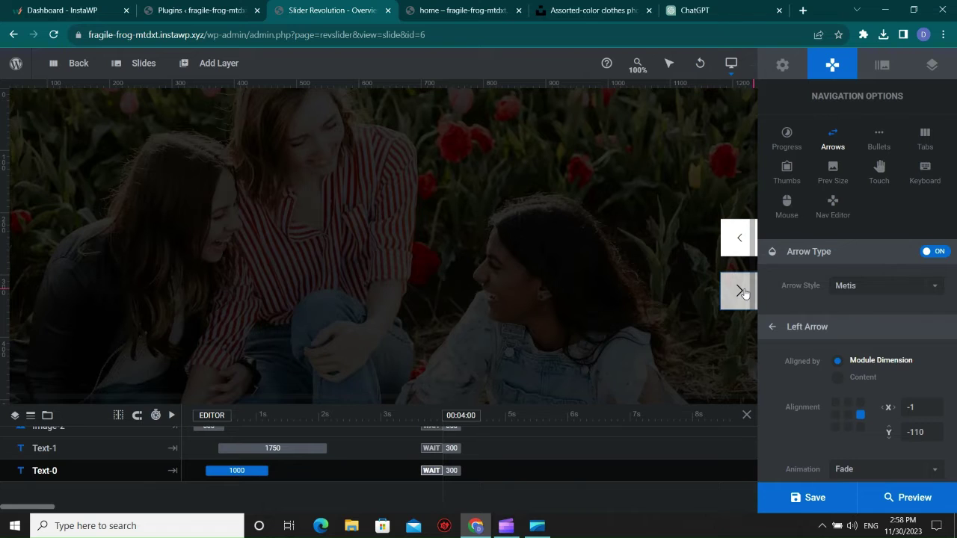
- Set the horizontal offset of both the left and right arrows to 0px
scroll(852, 343, "down", 1)
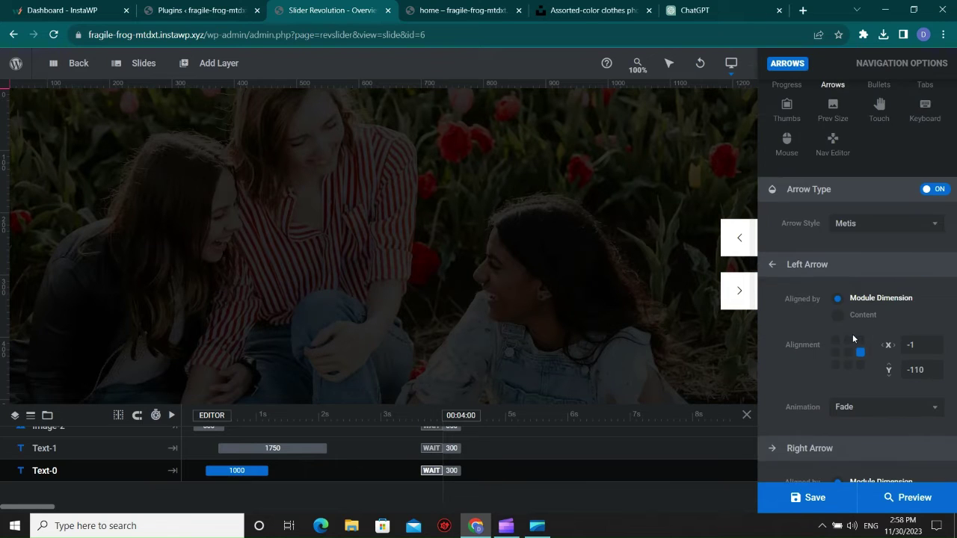
left_click(909, 346)
type("0")
key("Return")
scroll(905, 349, "down", 3)
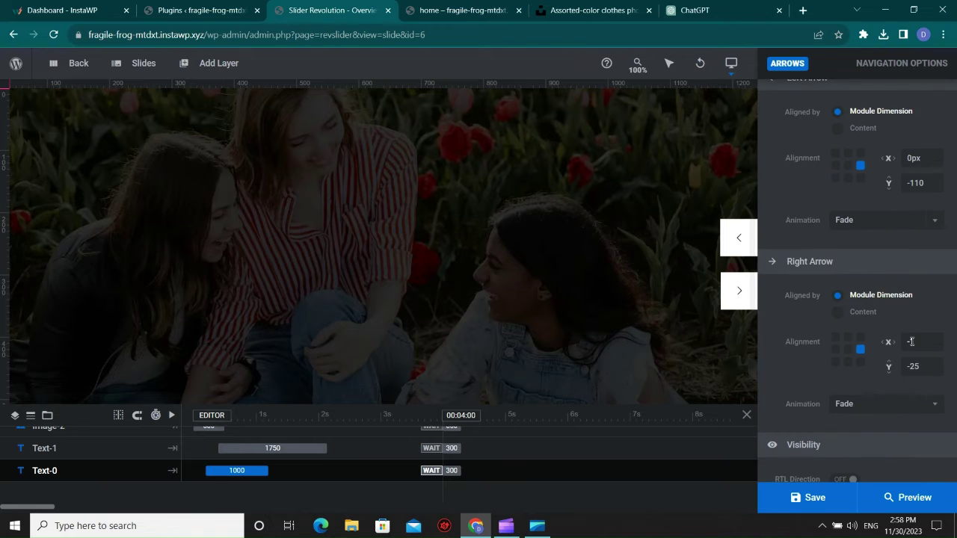
left_click(911, 342)
type("0")
key("Return")
- Open the module's general options and check the stacked arrows against the slide content
scroll(890, 303, "up", 2)
scroll(890, 303, "up", 1)
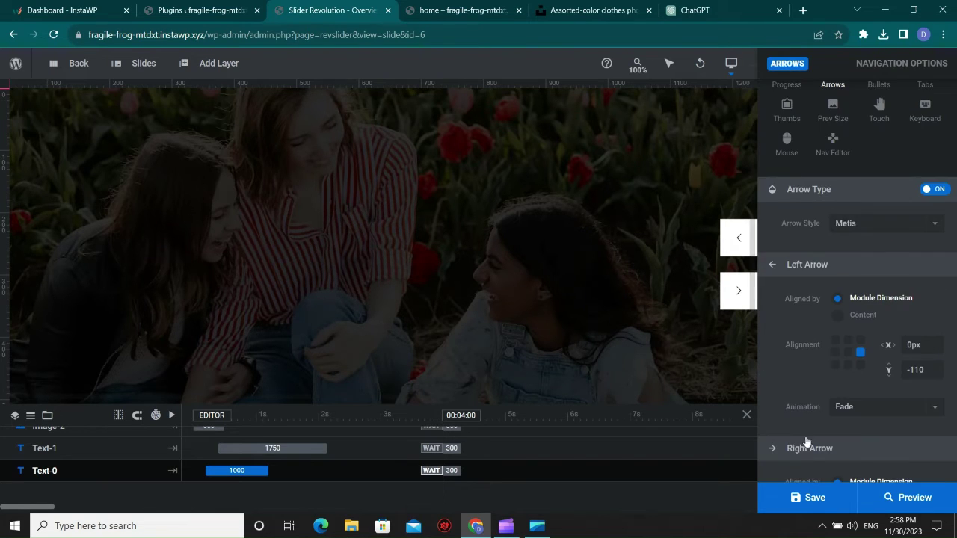
scroll(792, 125, "up", 1)
left_click(782, 66)
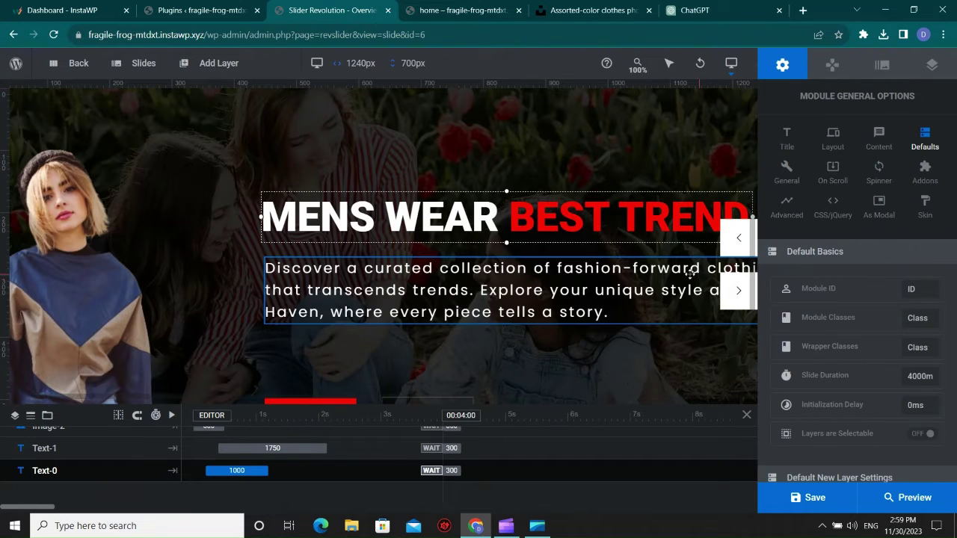